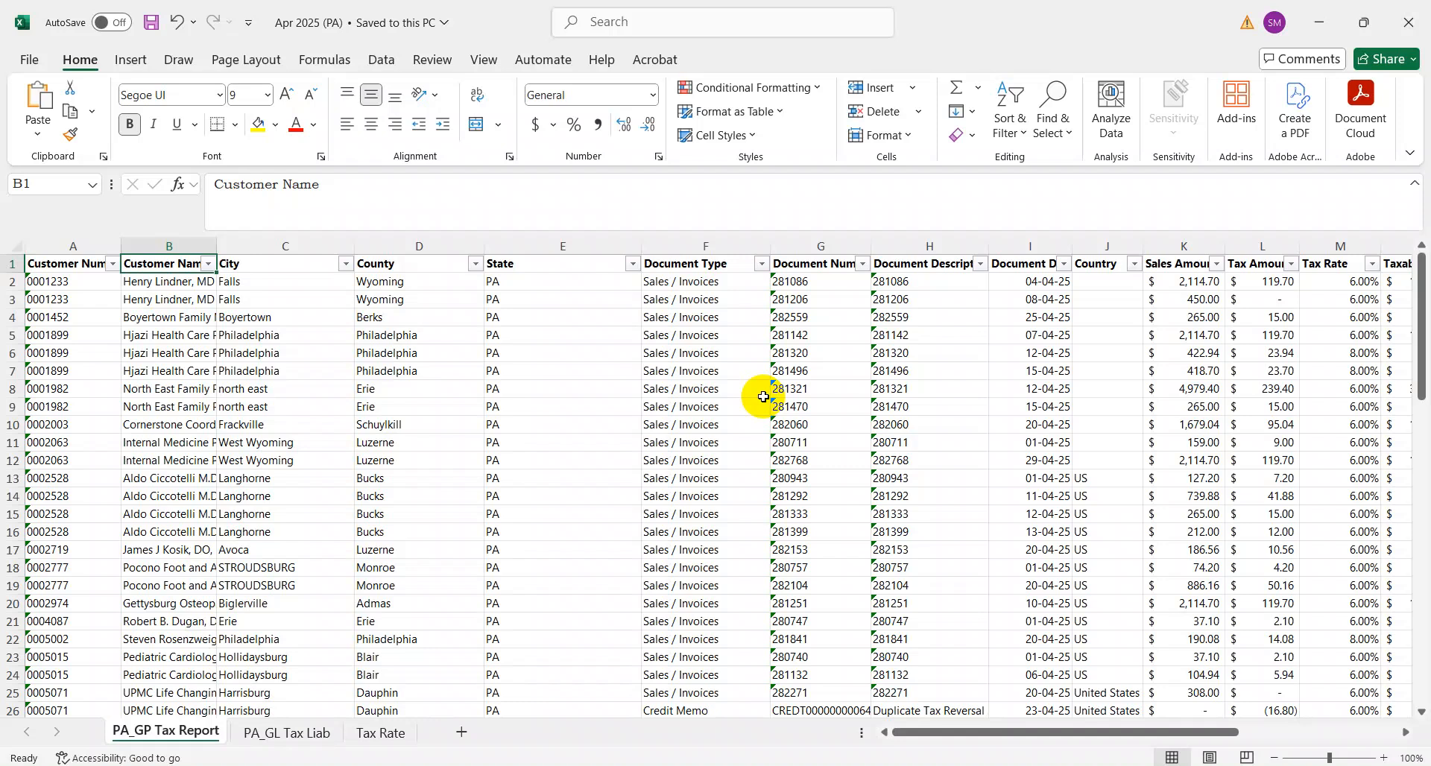
# Step: Examine the customer, city and county columns of the PA_GP Tax Report sheet and the Tax Rate sheet its county lookup references
pyautogui.press('Left')
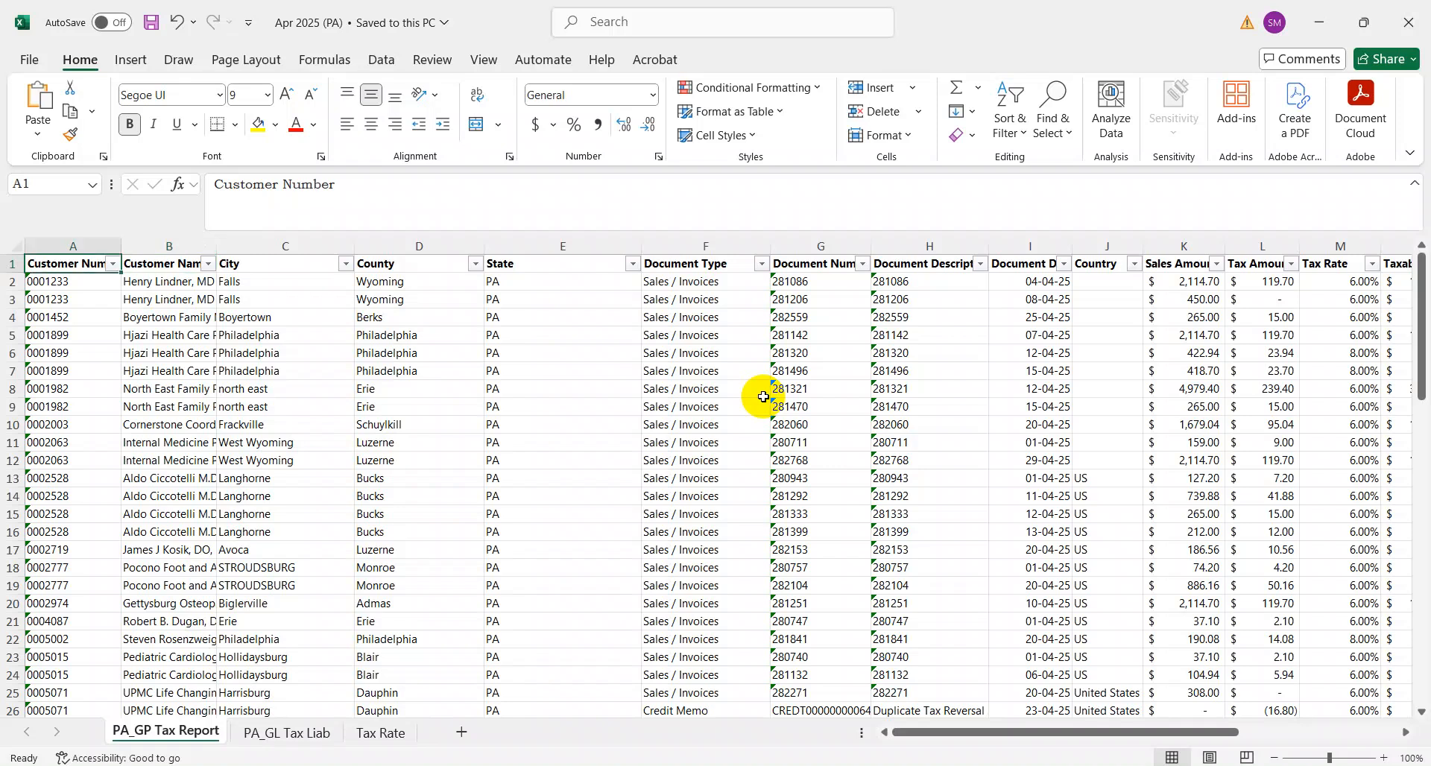
pyautogui.press('Right')
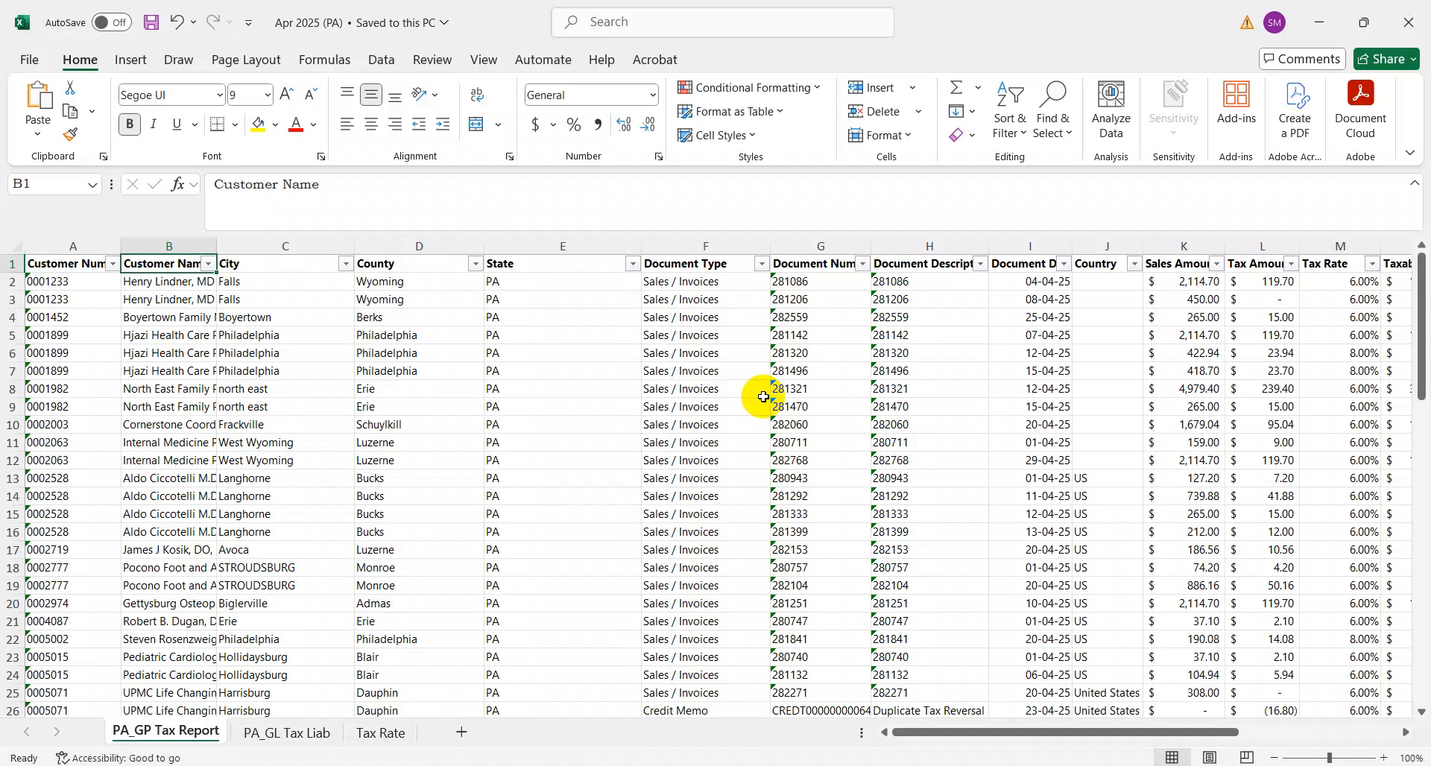
pyautogui.press('Left')
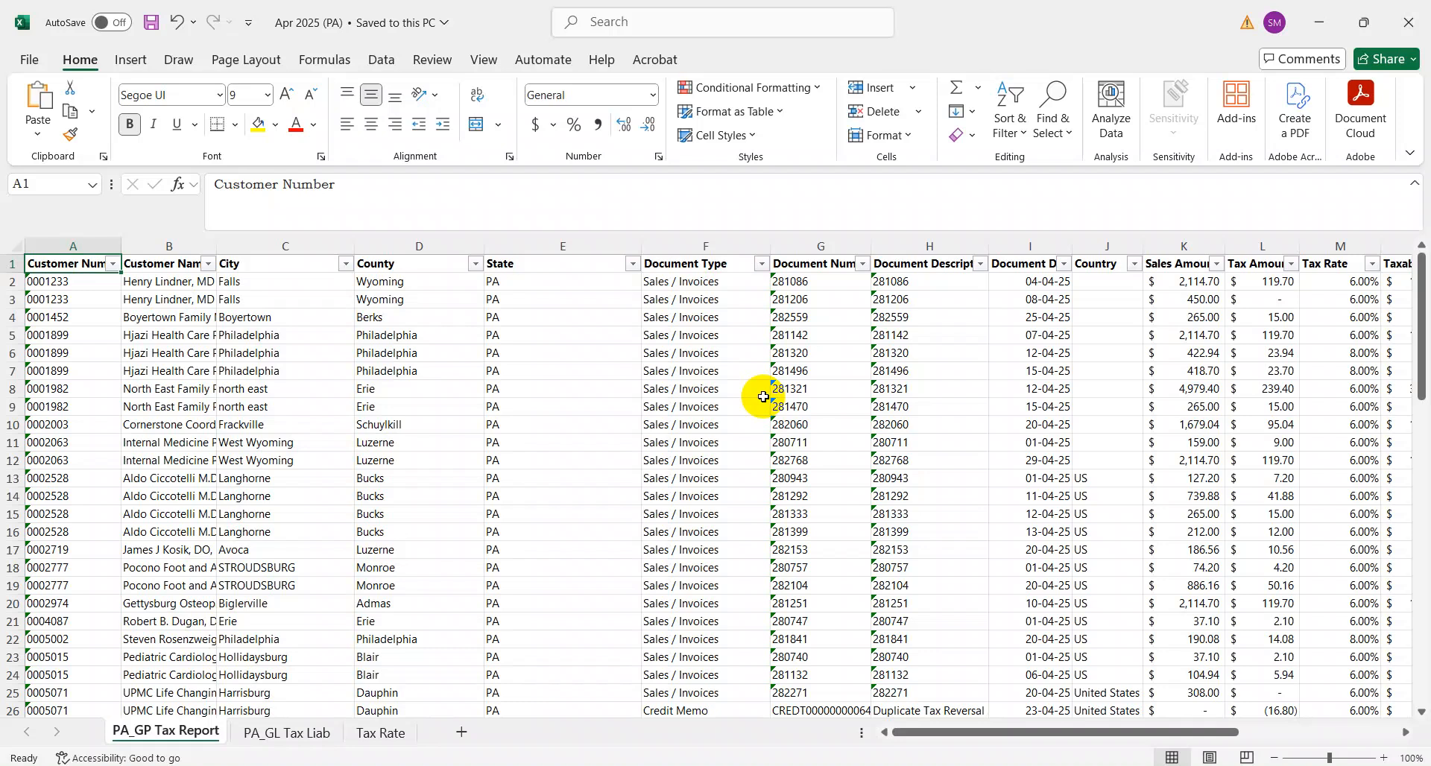
pyautogui.press('Right')
pyautogui.press('Right')
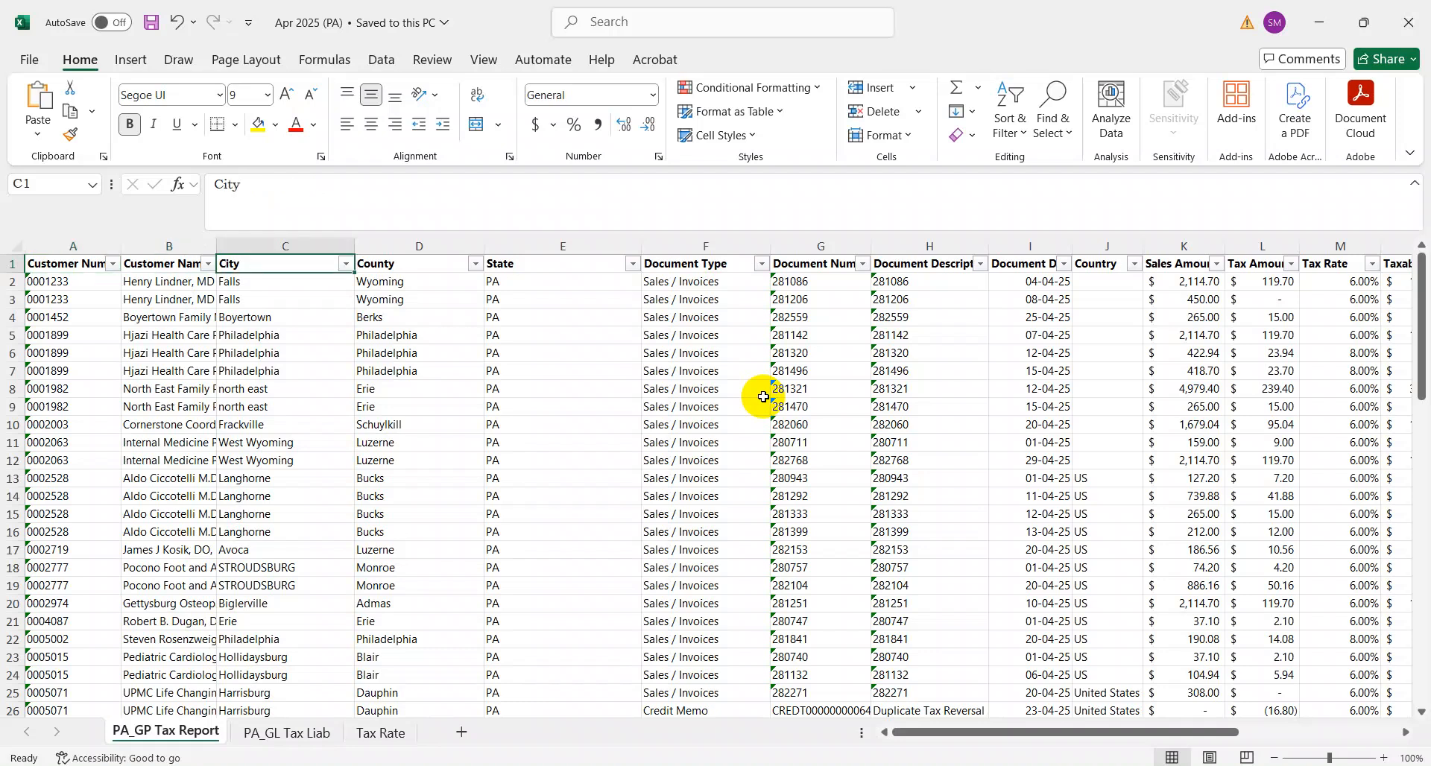
pyautogui.press('Right')
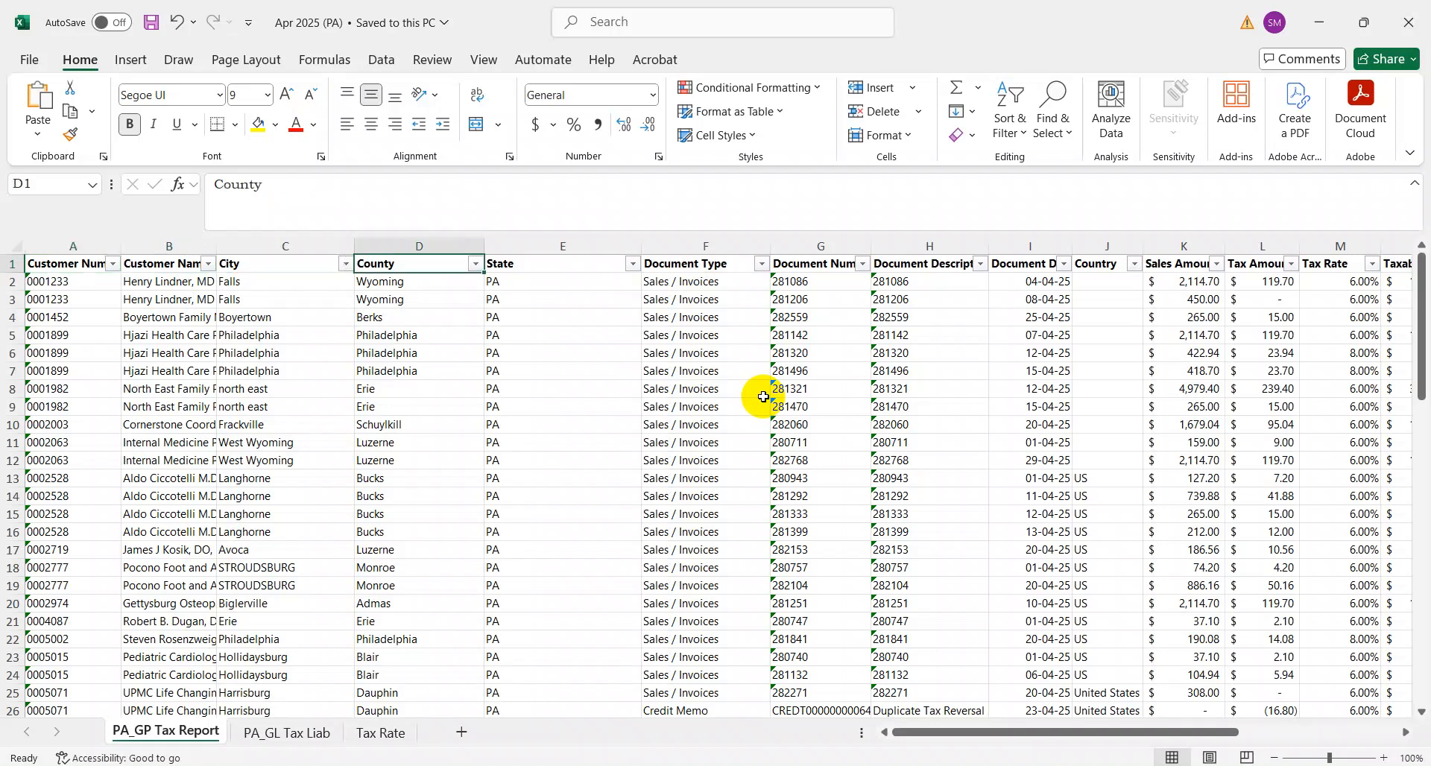
pyautogui.press('Down')
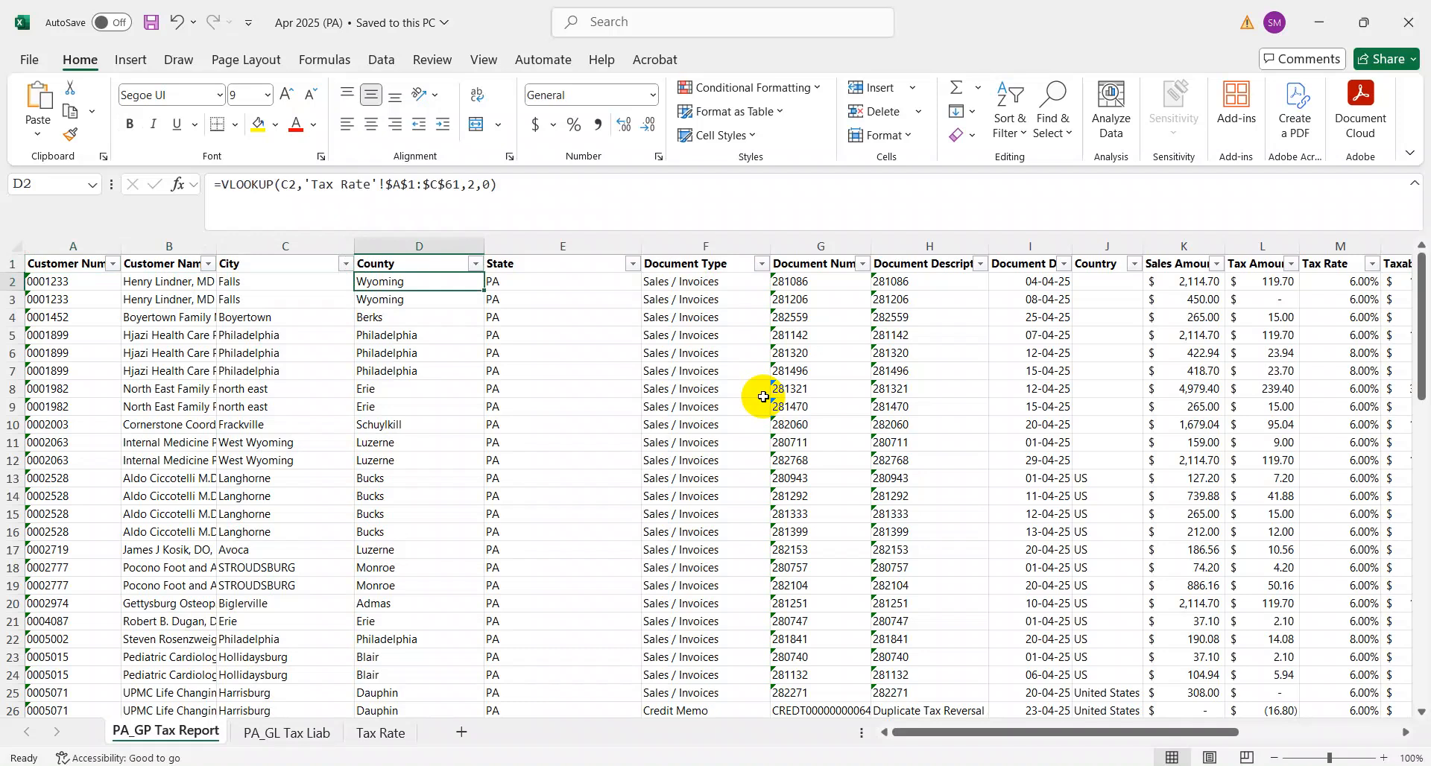
pyautogui.hotkey('ctrl', '[')
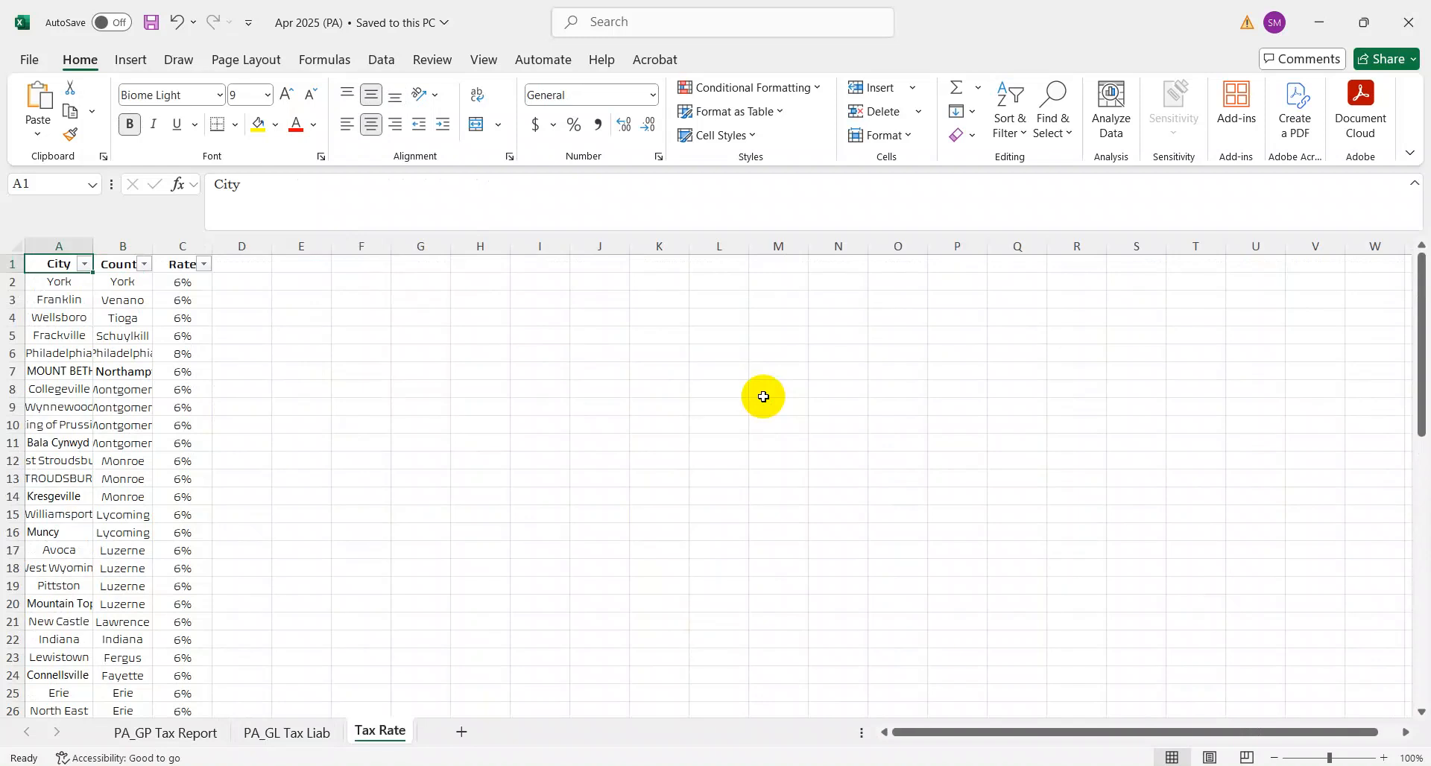
pyautogui.hotkey('ctrl', 'pageup')
pyautogui.hotkey('ctrl', 'pageup')
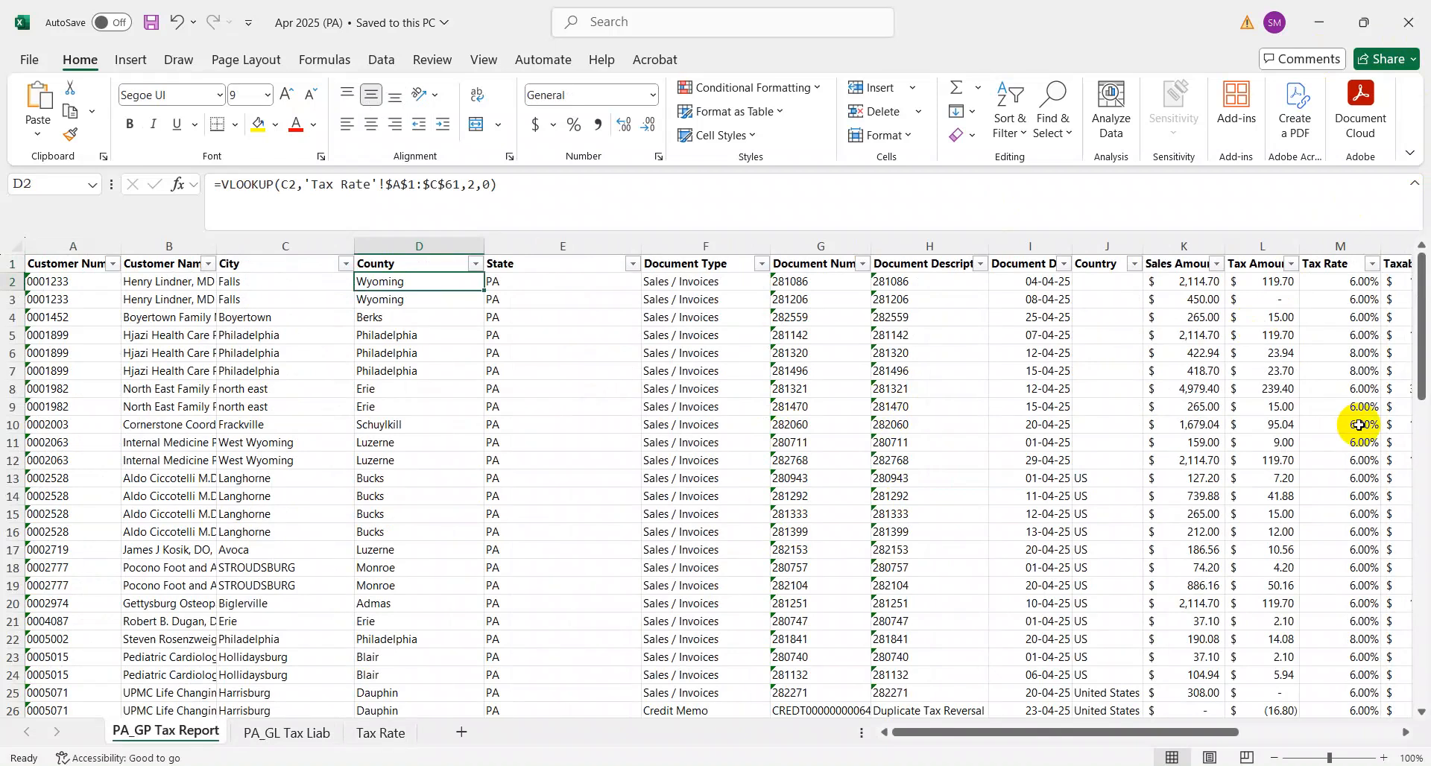
# Step: Refresh the county pivot table below the sales data on the PA_GP Tax Report sheet
pyautogui.hotkey('ctrl', 'Up')
pyautogui.hotkey('ctrl', 'Left')
pyautogui.press('Down')
pyautogui.hotkey('ctrl', 'shift', 'Down')
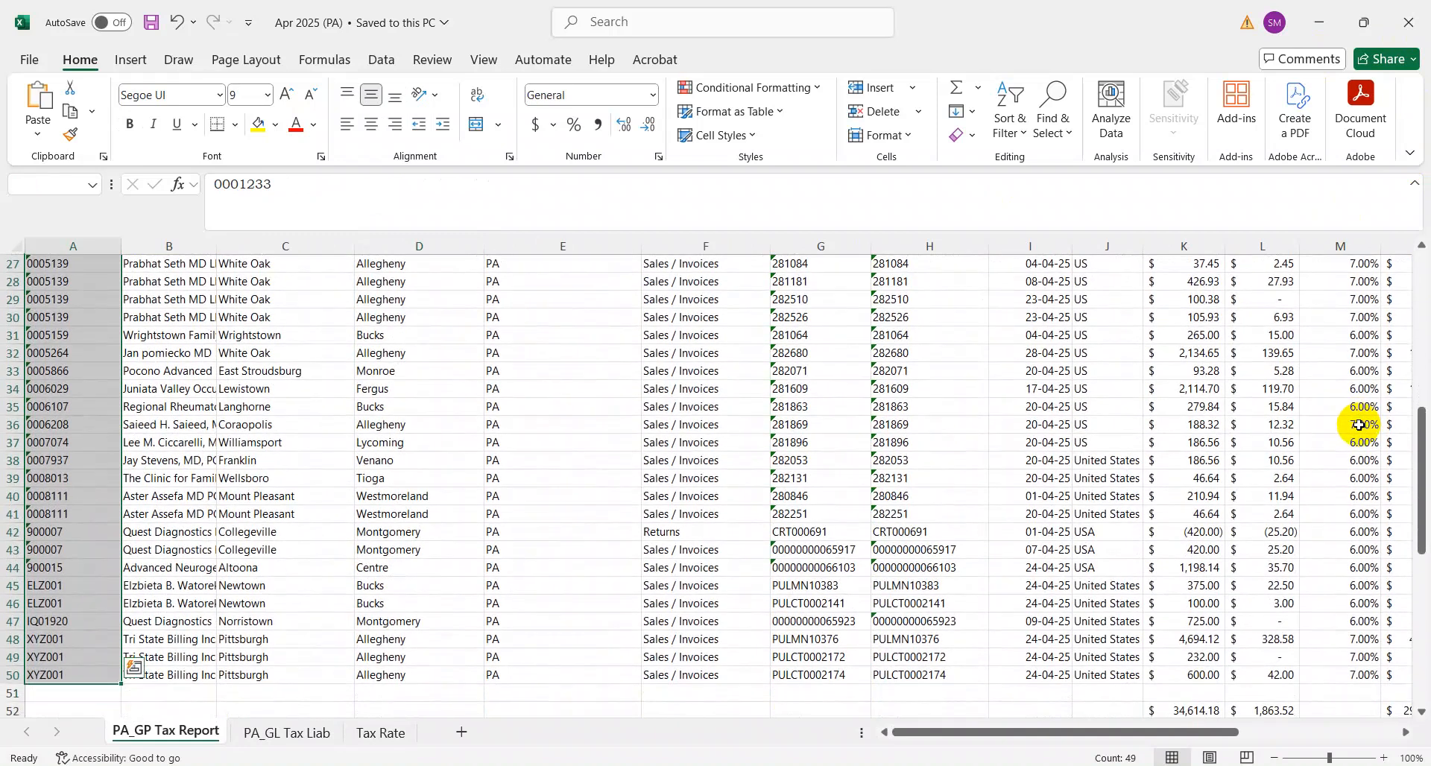
pyautogui.hotkey('ctrl', 'Up')
pyautogui.hotkey('ctrl', 'Down')
pyautogui.press('Right')
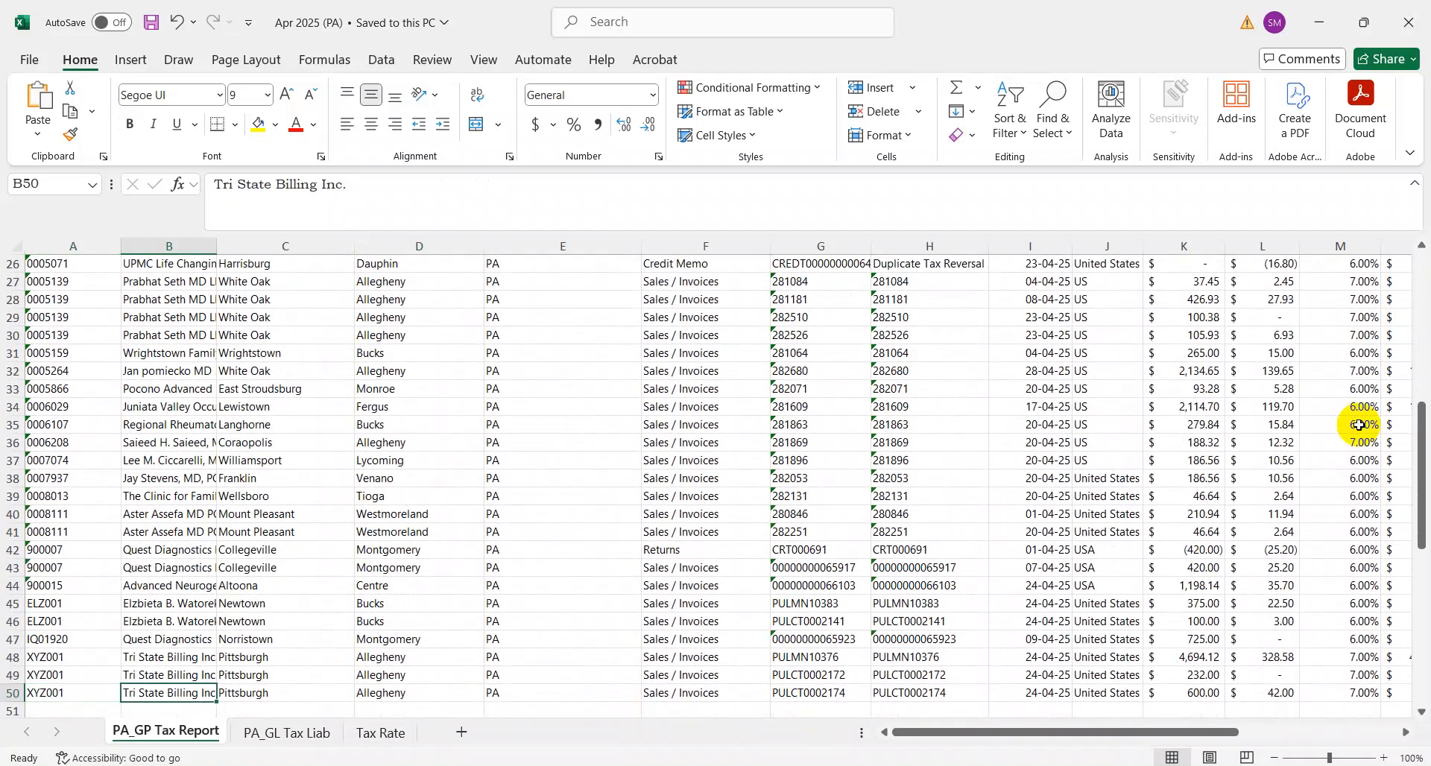
pyautogui.hotkey('ctrl', 'Down')
pyautogui.hotkey('ctrl', 'Down')
pyautogui.hotkey('ctrl', 'Up')
pyautogui.moveTo(607, 425)
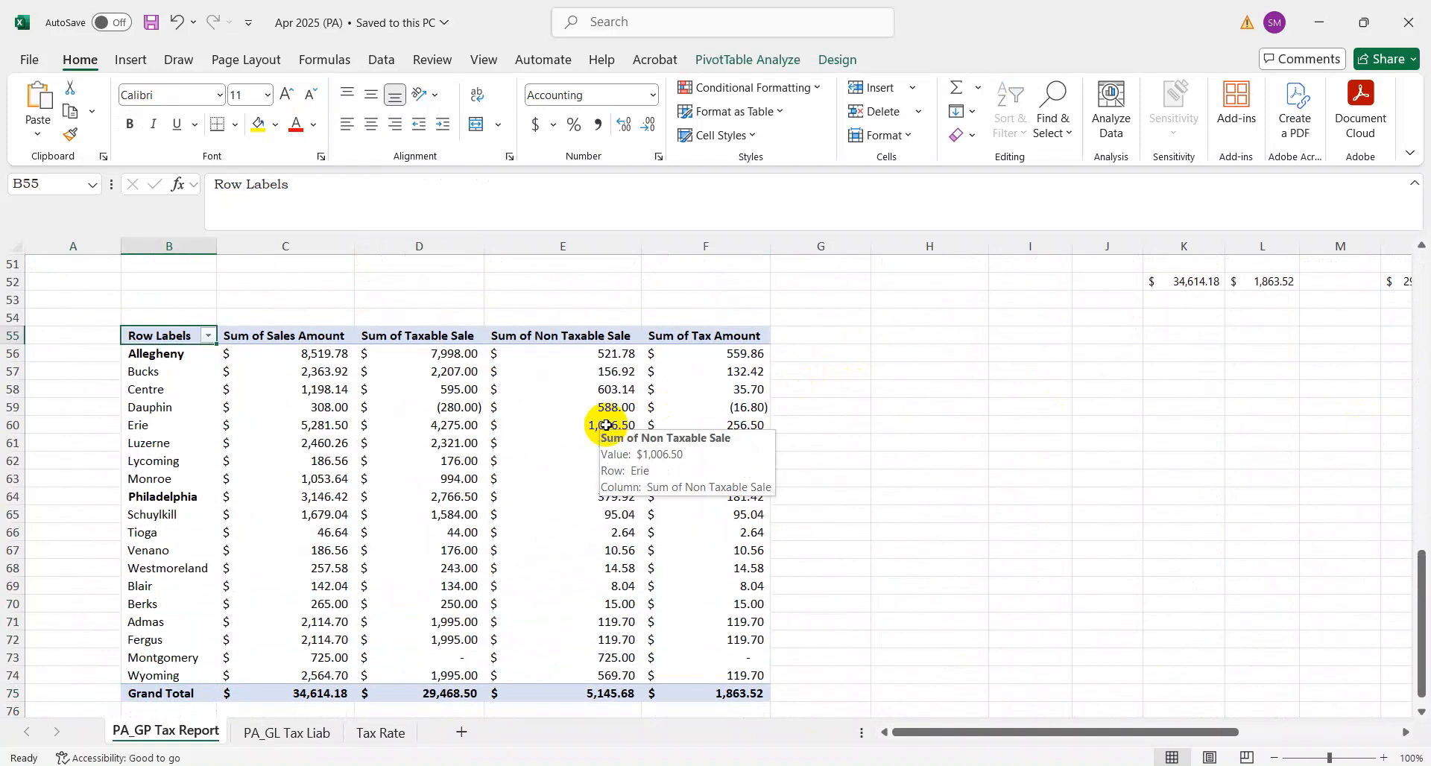
pyautogui.rightClick(606, 425)
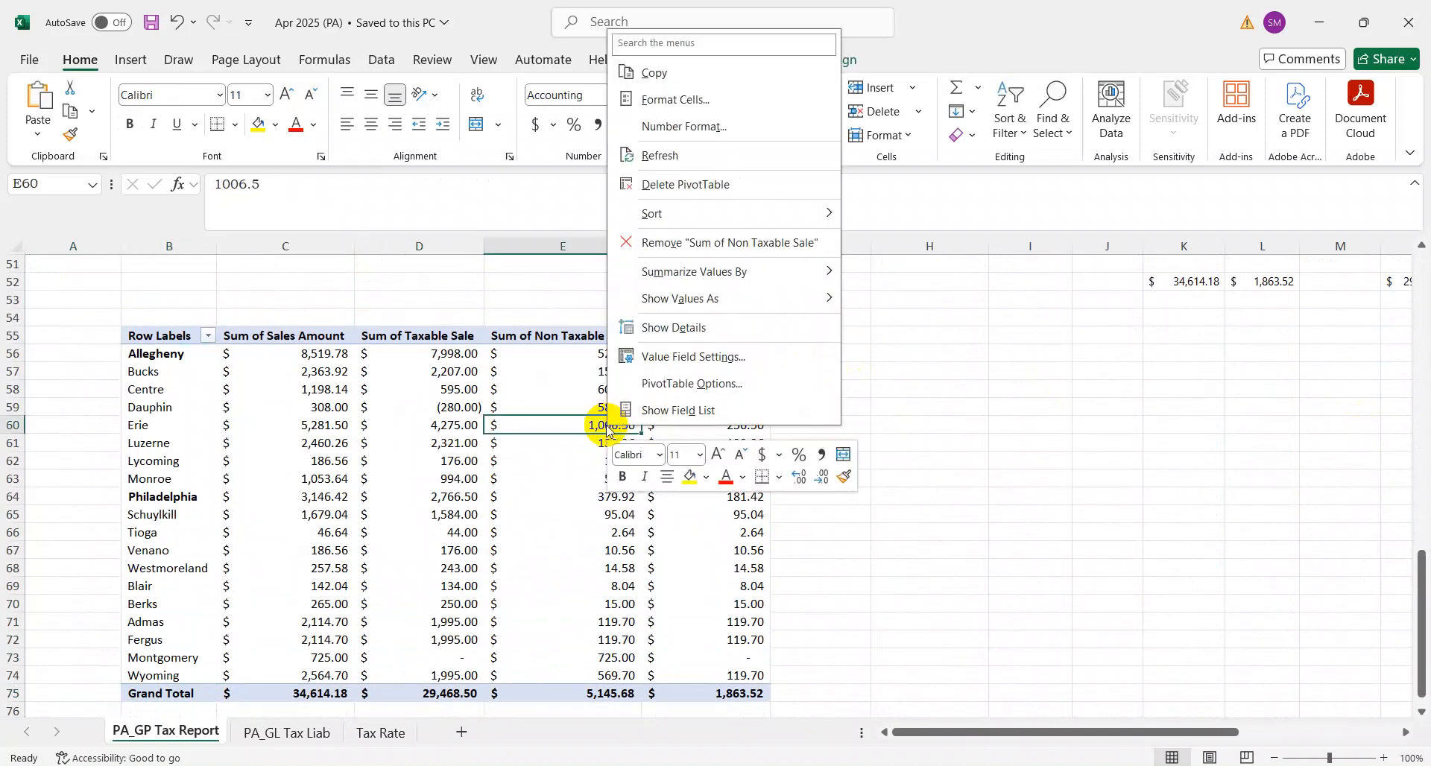
pyautogui.click(666, 159)
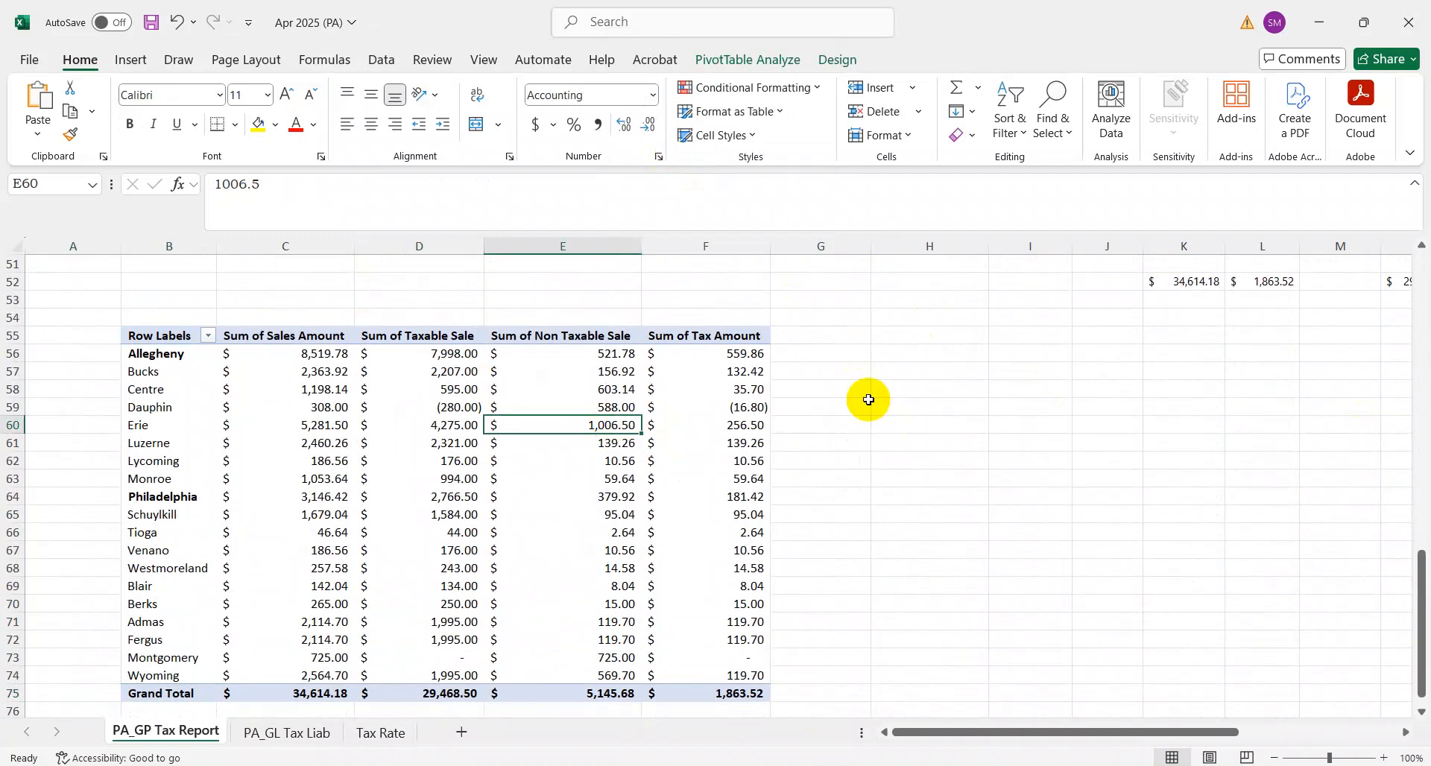
# Step: Review the pivot table's county summary columns, particularly the Allegheny and Philadelphia rows
pyautogui.press('Up')
pyautogui.press('Up')
pyautogui.press('Up')
pyautogui.press('Up')
pyautogui.press('Up')
pyautogui.press('Left')
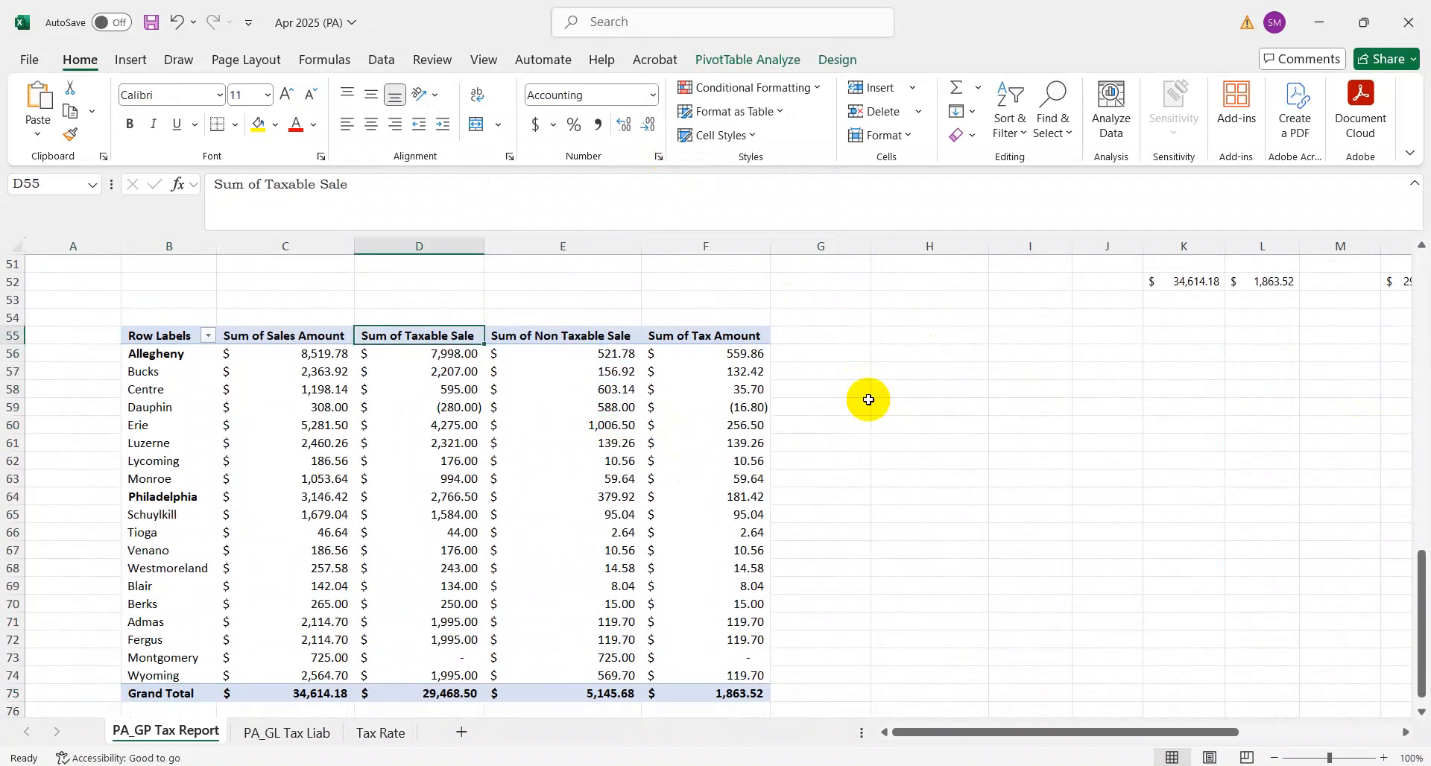
pyautogui.press('Left')
pyautogui.press('Left')
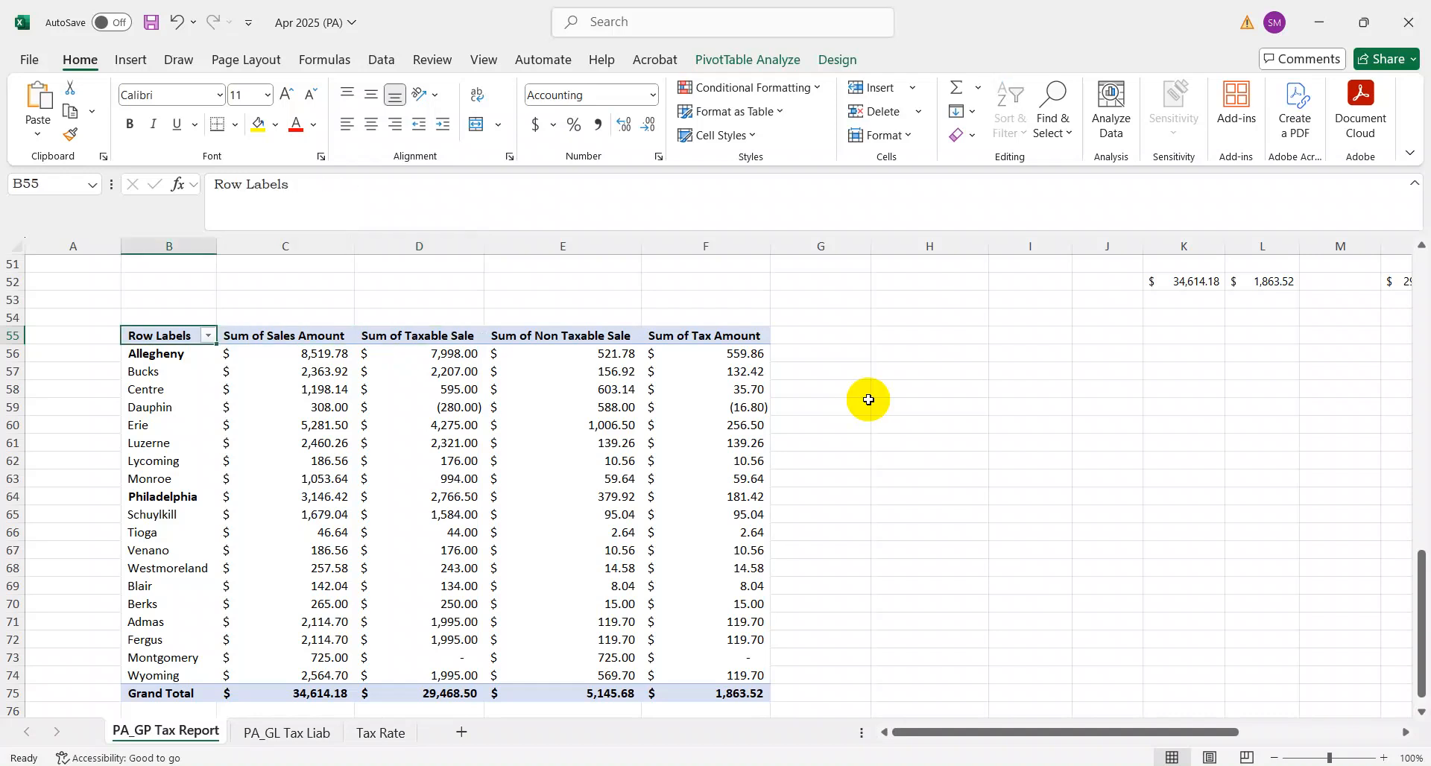
pyautogui.press('Down')
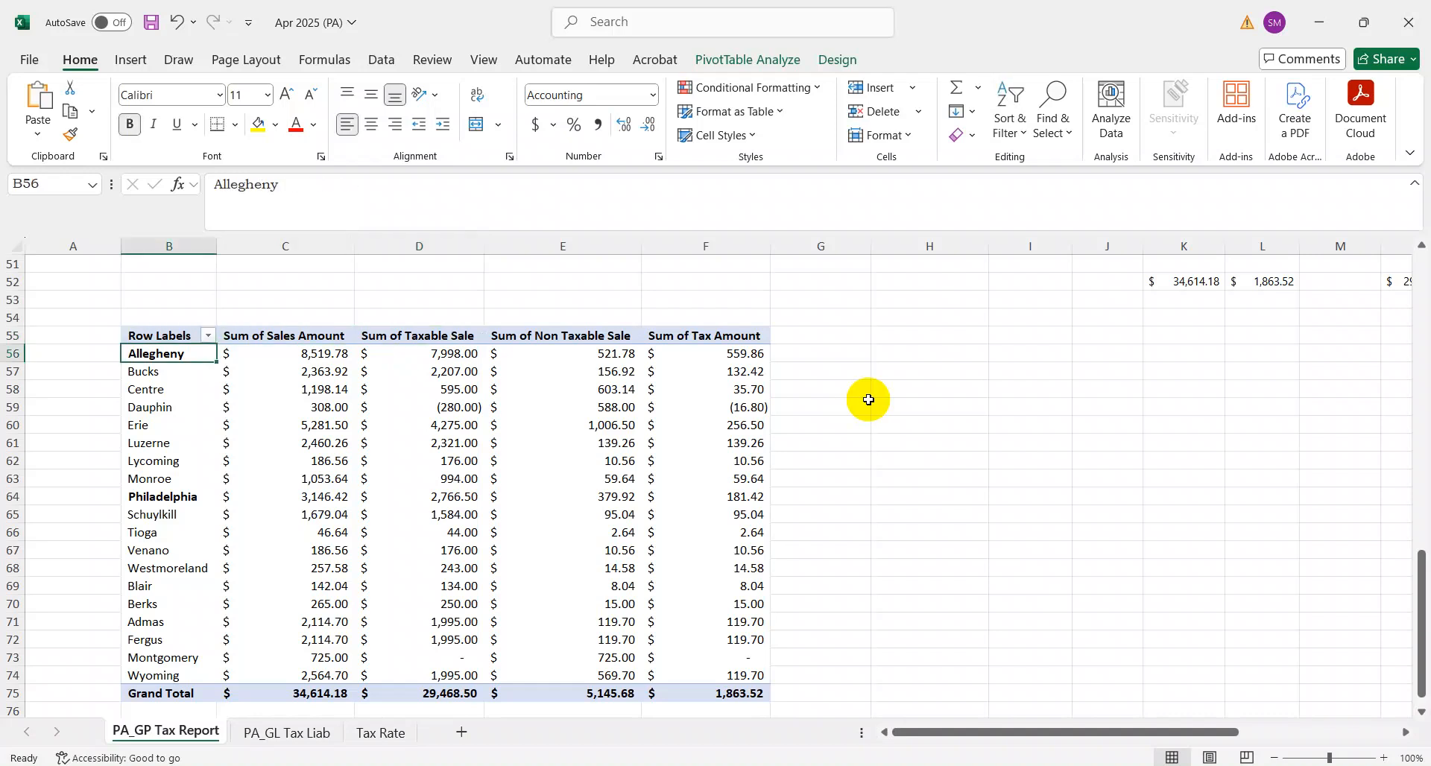
pyautogui.keyDown('ctrl'); pyautogui.click(183, 497); pyautogui.keyUp('ctrl')
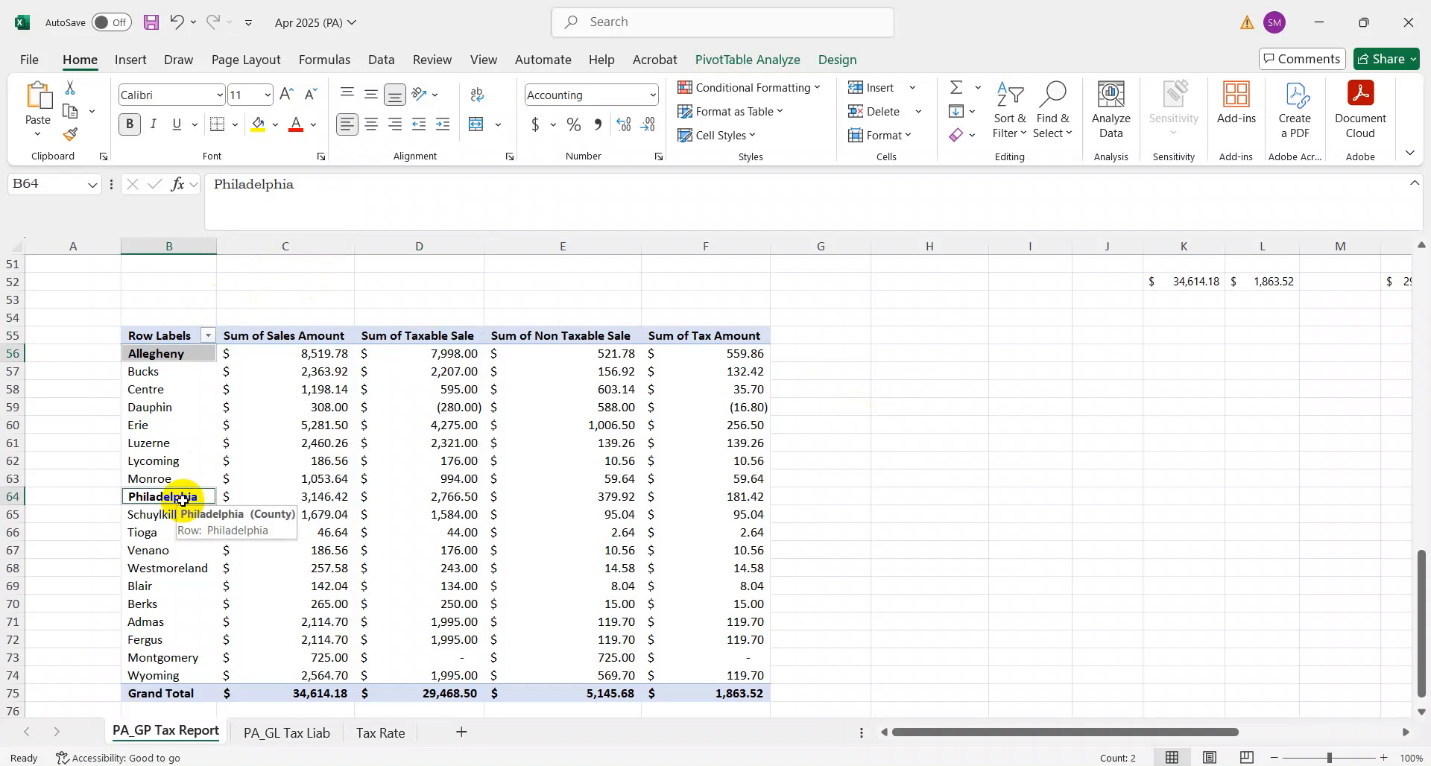
pyautogui.click(1048, 440)
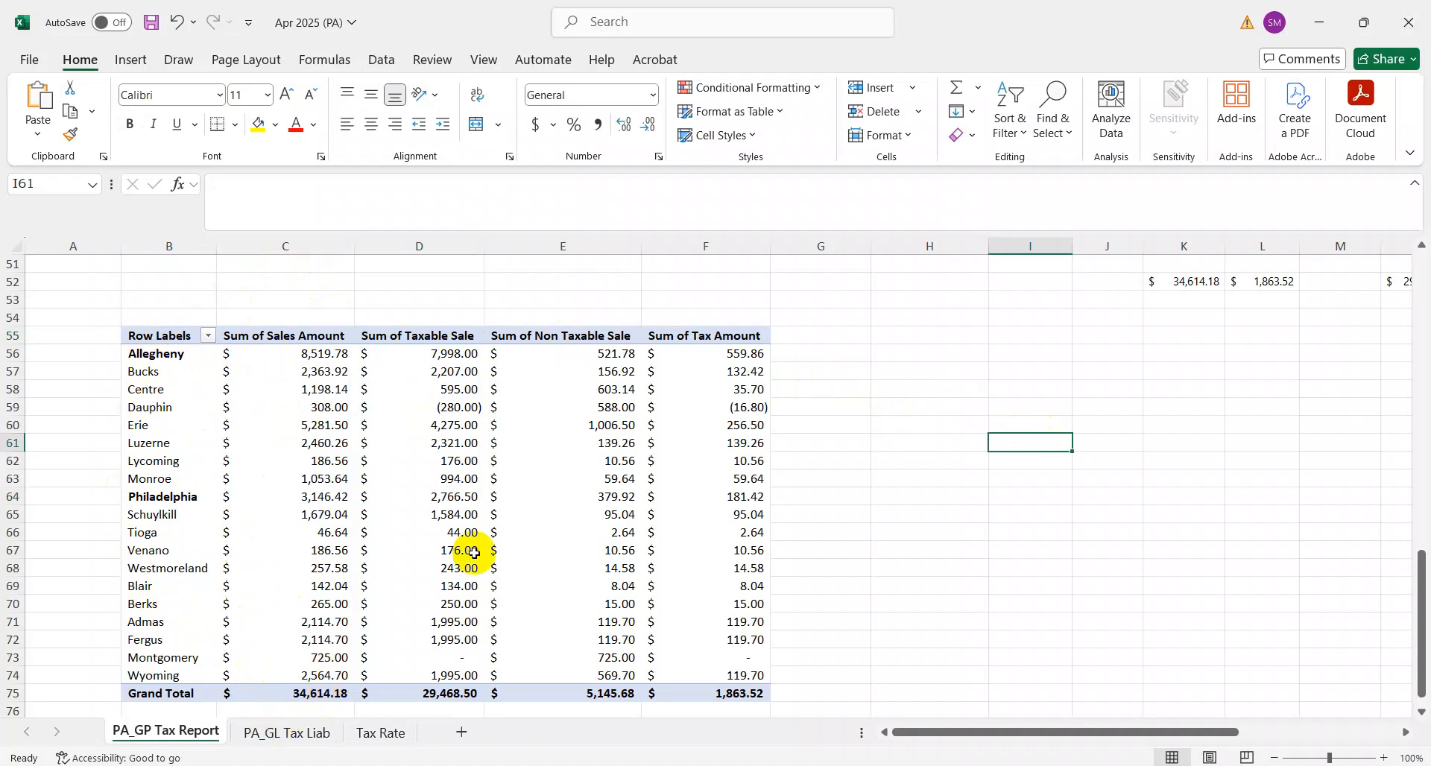
pyautogui.moveTo(700, 398)
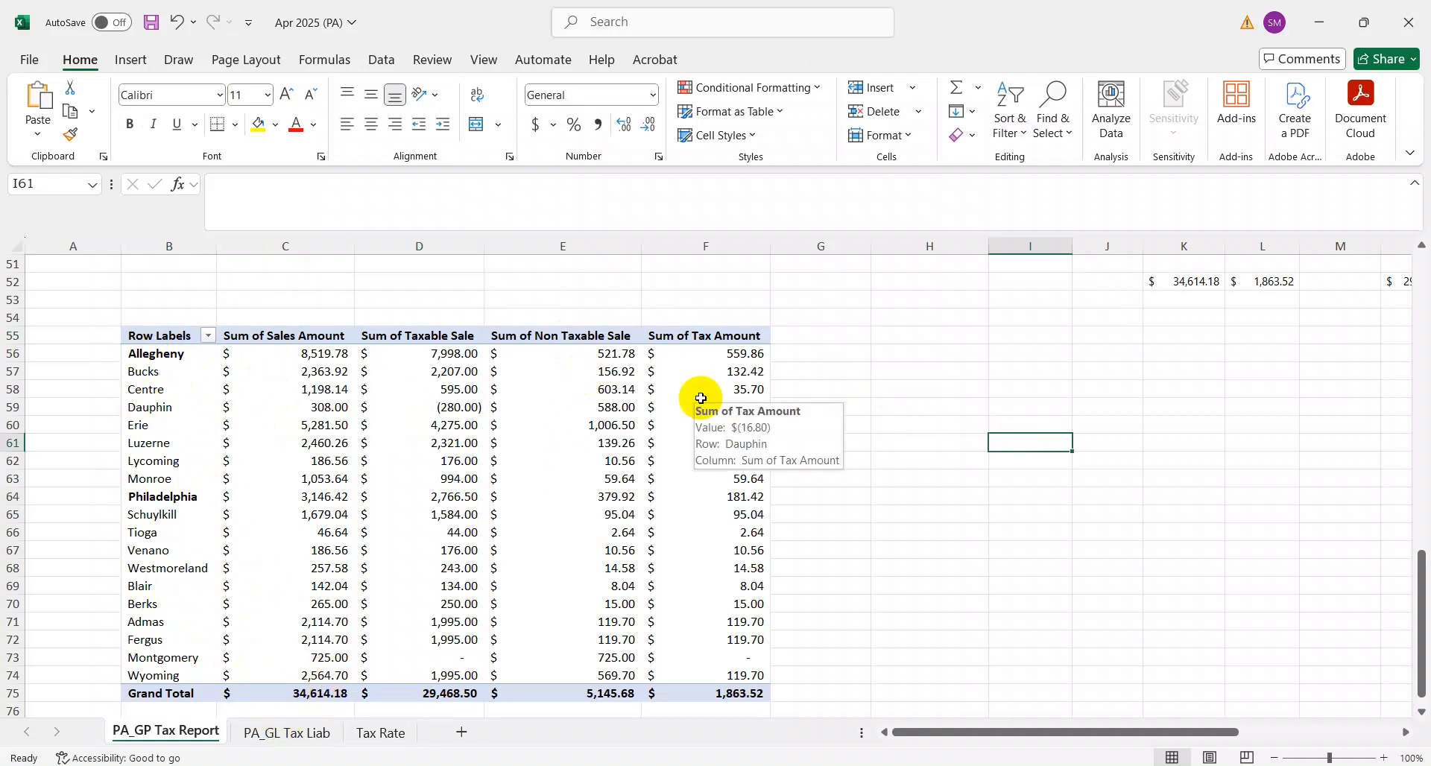
# Step: In the myPATH site in Chrome, start filing the monthly return due 20-May-2025 and answer Yes to having Pennsylvania sales
pyautogui.hotkey('alt', 'Tab')
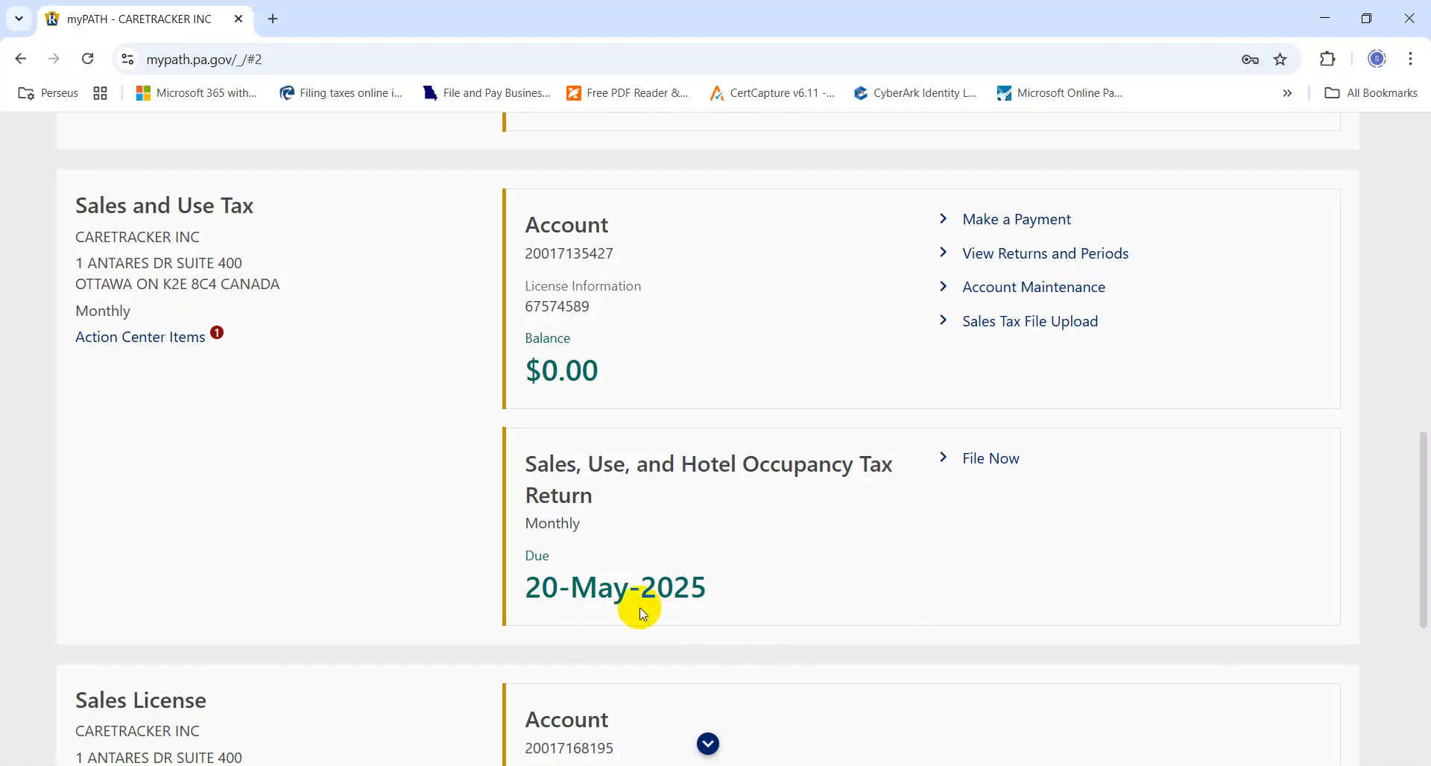
pyautogui.click(986, 472)
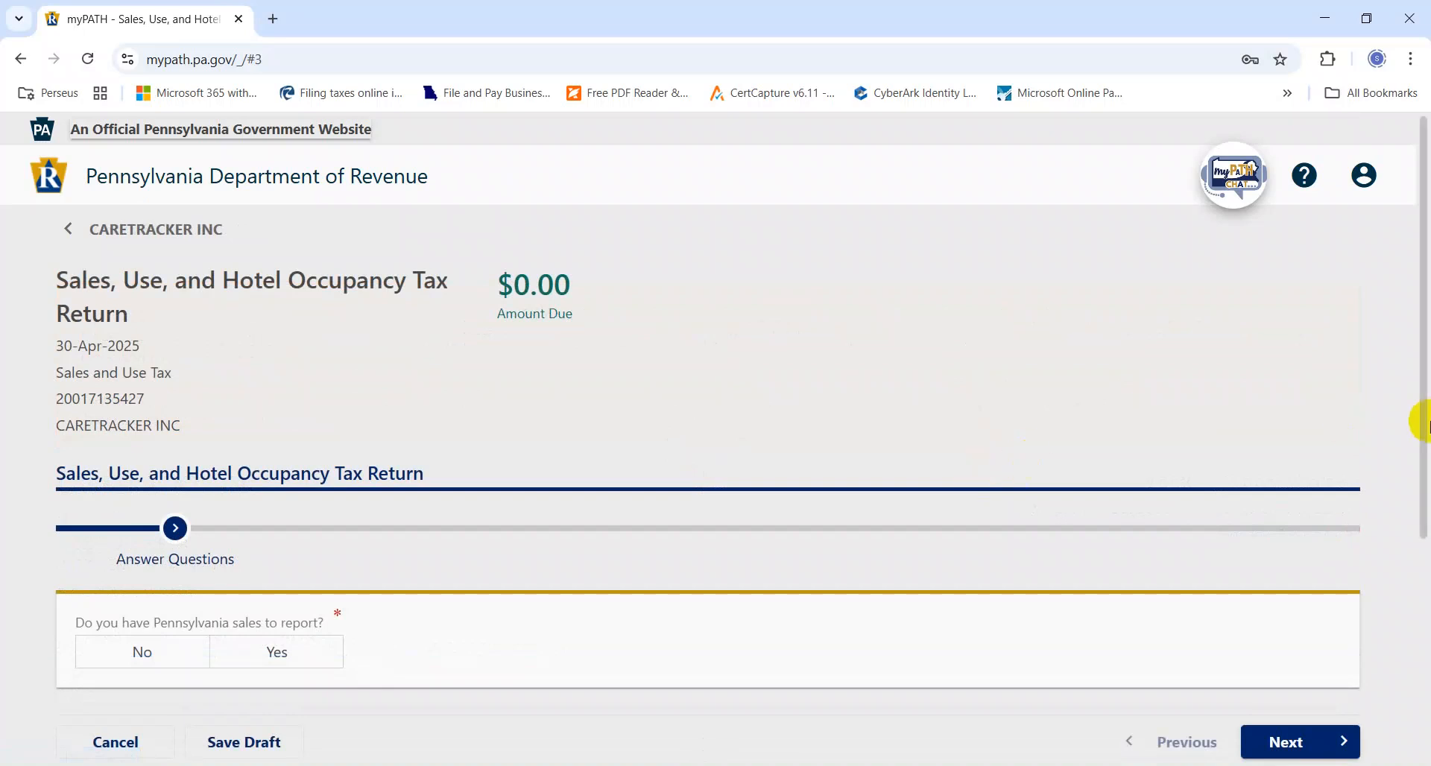
pyautogui.scroll(-3, 1422, 448)
pyautogui.click(275, 415)
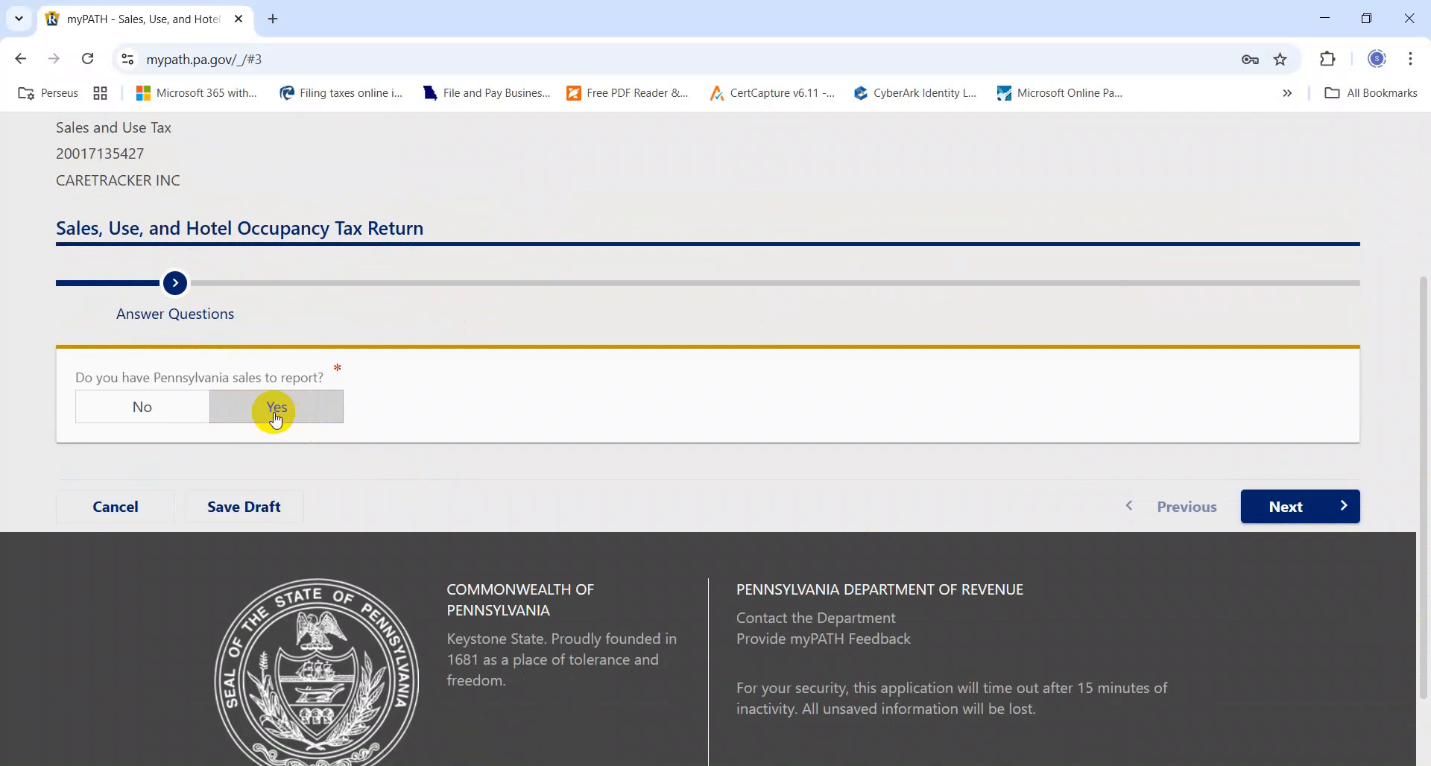
pyautogui.scroll(-2, 1418, 329)
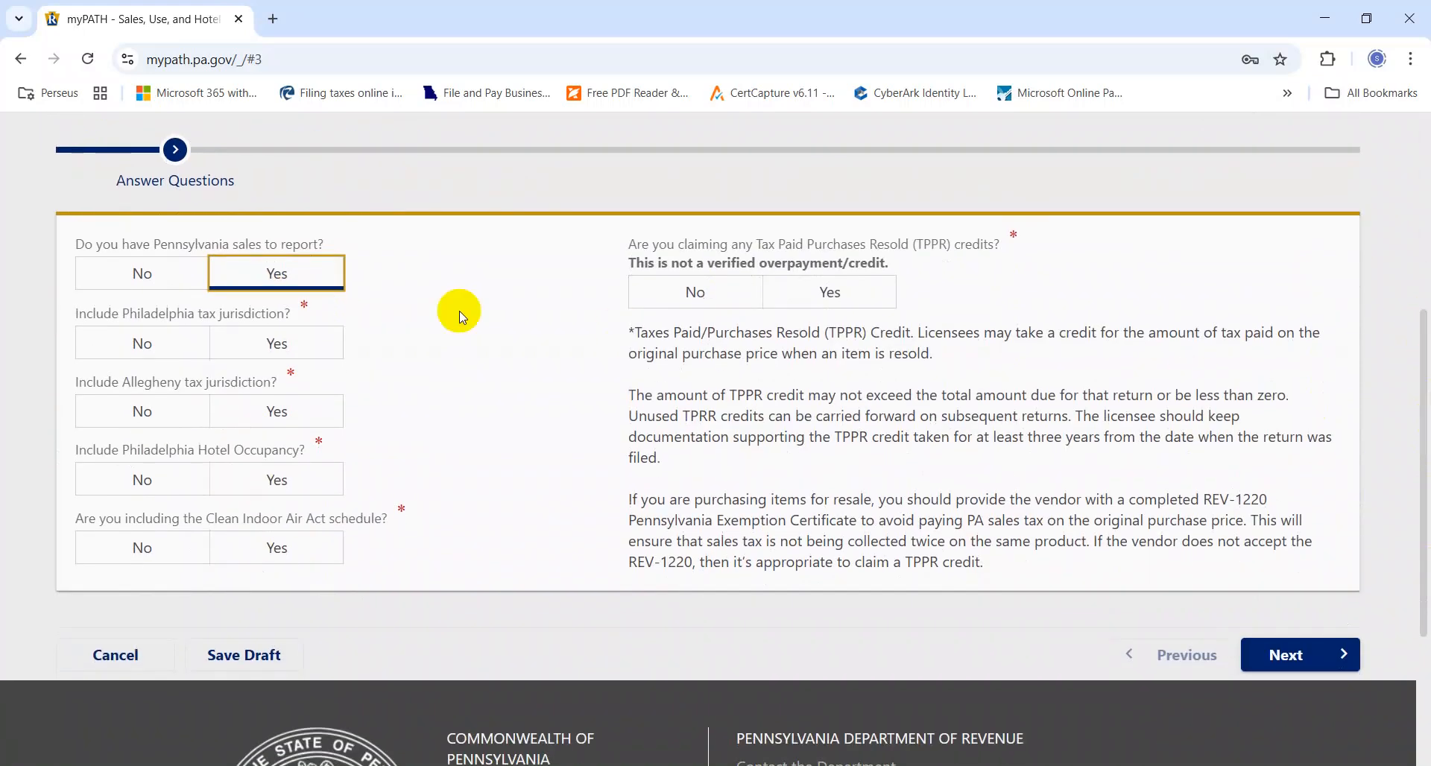
# Step: Check the Philadelphia entry in the Apr 2025 (PA) workbook's county pivot table and return to the tax return in Chrome
pyautogui.click(301, 349)
pyautogui.hotkey('alt', 'Tab')
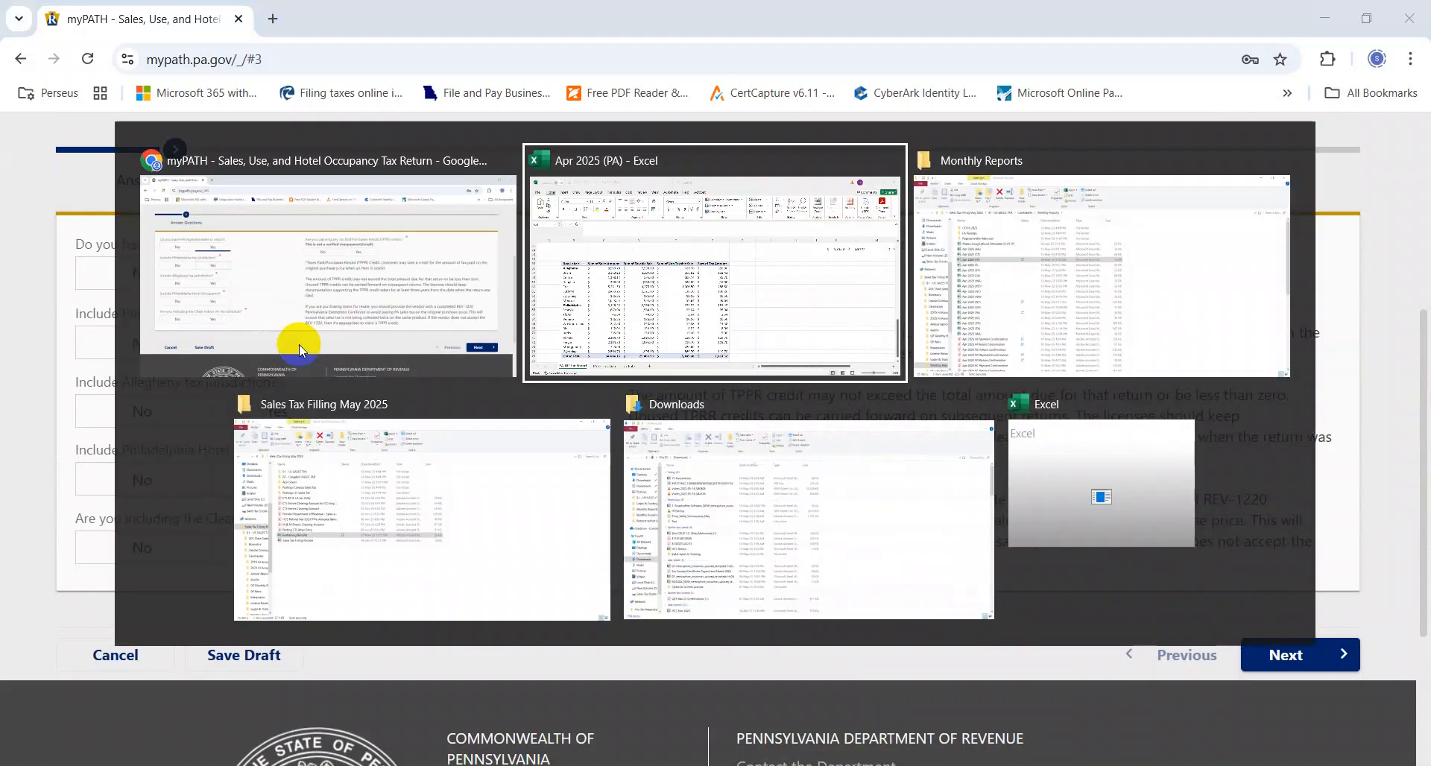
pyautogui.press('Left')
pyautogui.press('Left')
pyautogui.press('Left')
pyautogui.press('Left')
pyautogui.press('Left')
pyautogui.press('Left')
pyautogui.press('Left')
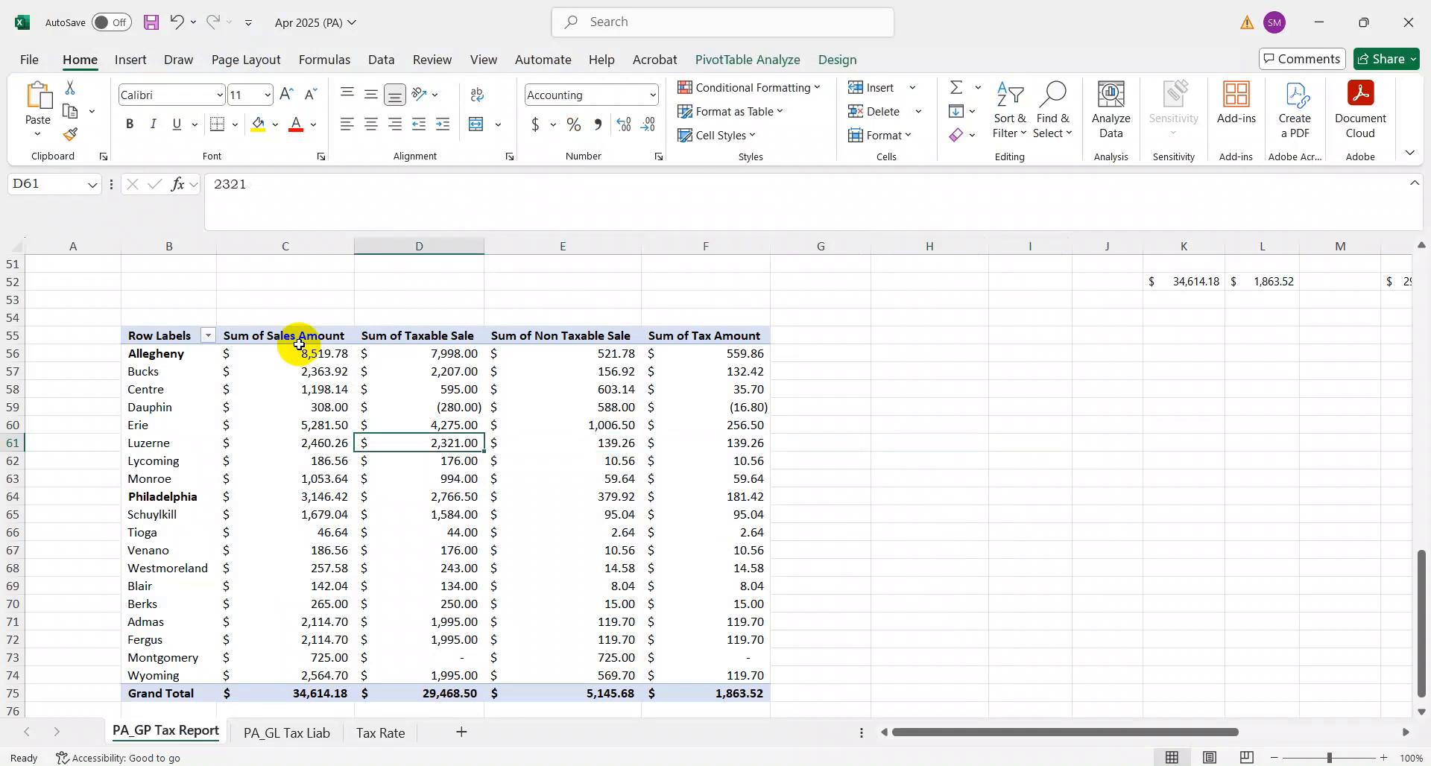
pyautogui.press('Down')
pyautogui.press('Down')
pyautogui.press('Down')
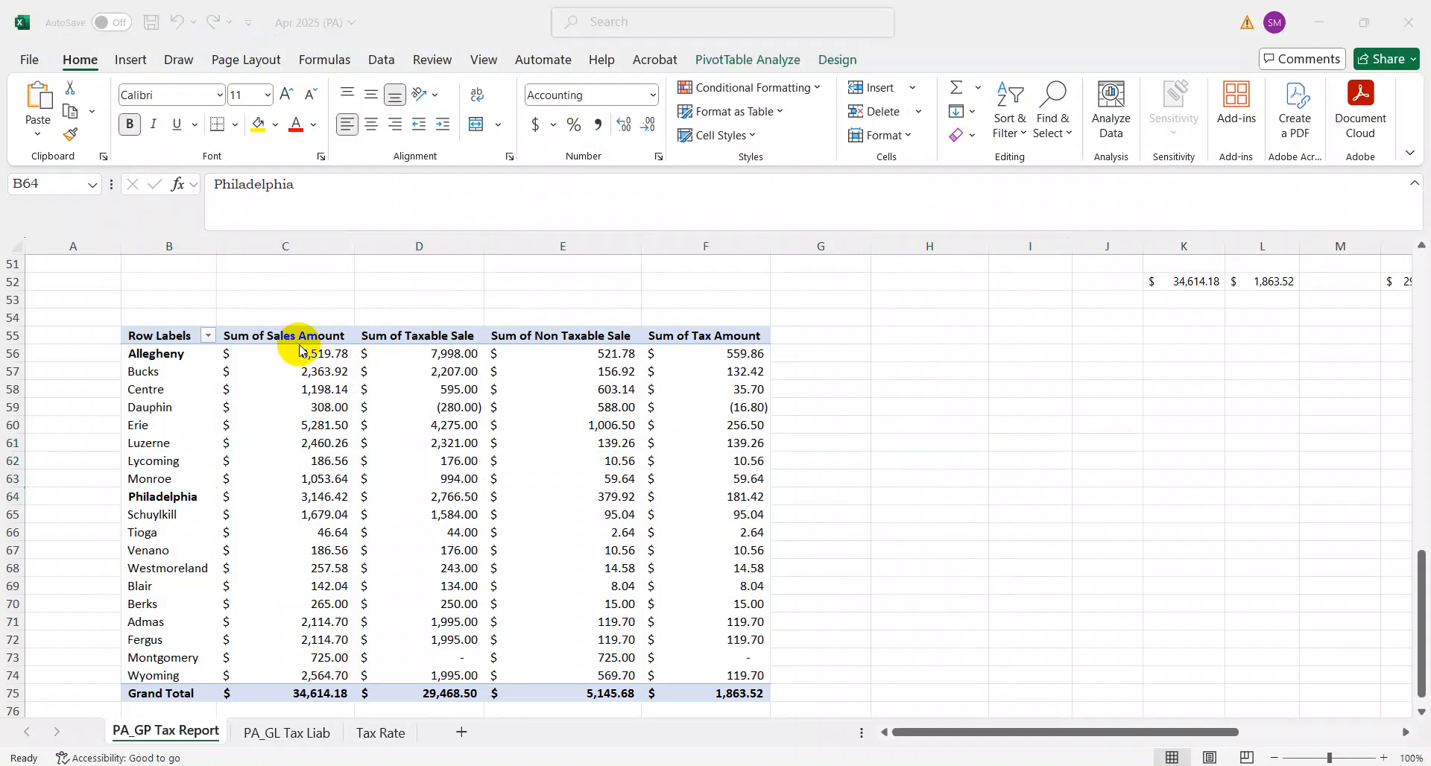
pyautogui.hotkey('alt', 'Tab')
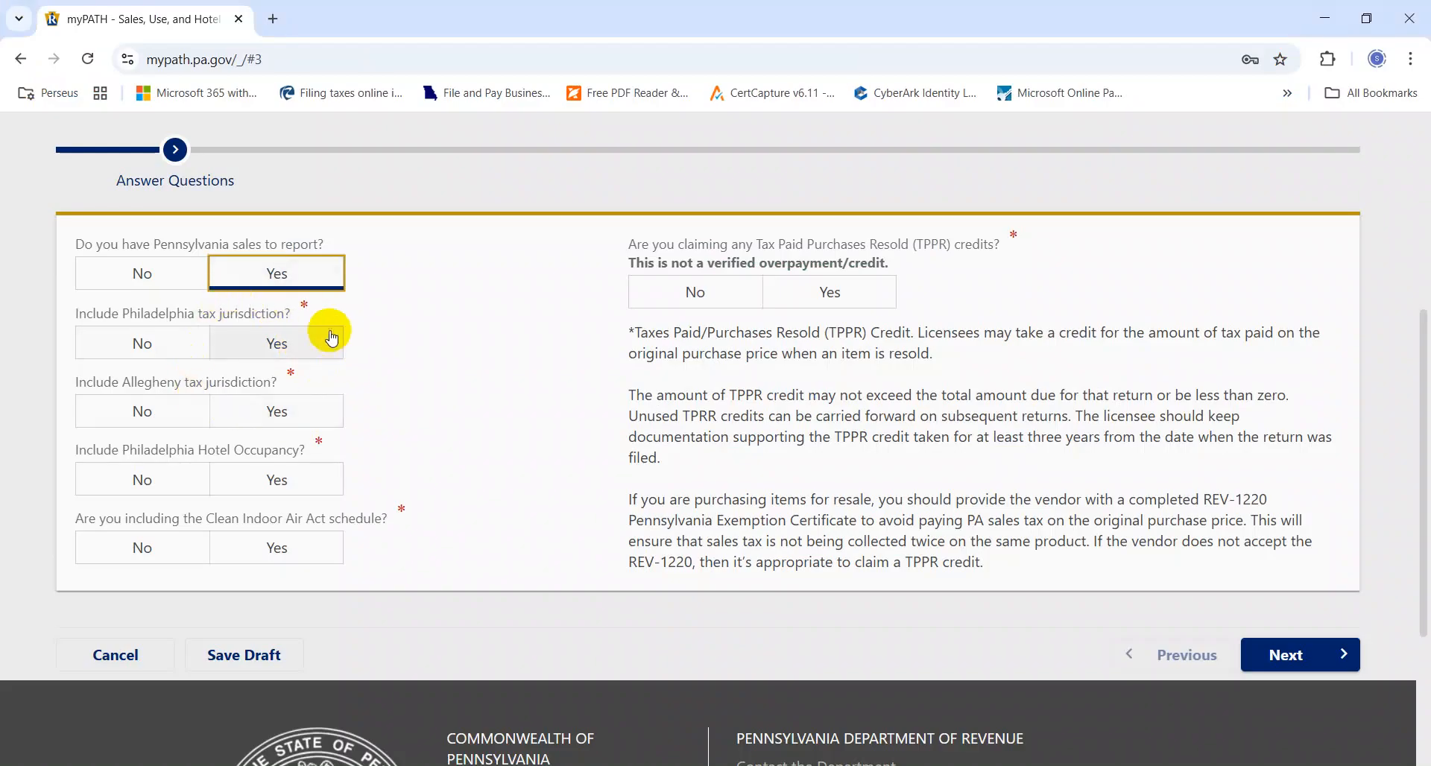
pyautogui.hotkey('alt', 'Tab')
pyautogui.hotkey('alt', 'Tab')
# Step: Answer Yes for the Philadelphia and Allegheny jurisdictions, No for Hotel Occupancy, Clean Indoor Air Act and TPPR credits, and continue to taxable sales
pyautogui.click(287, 344)
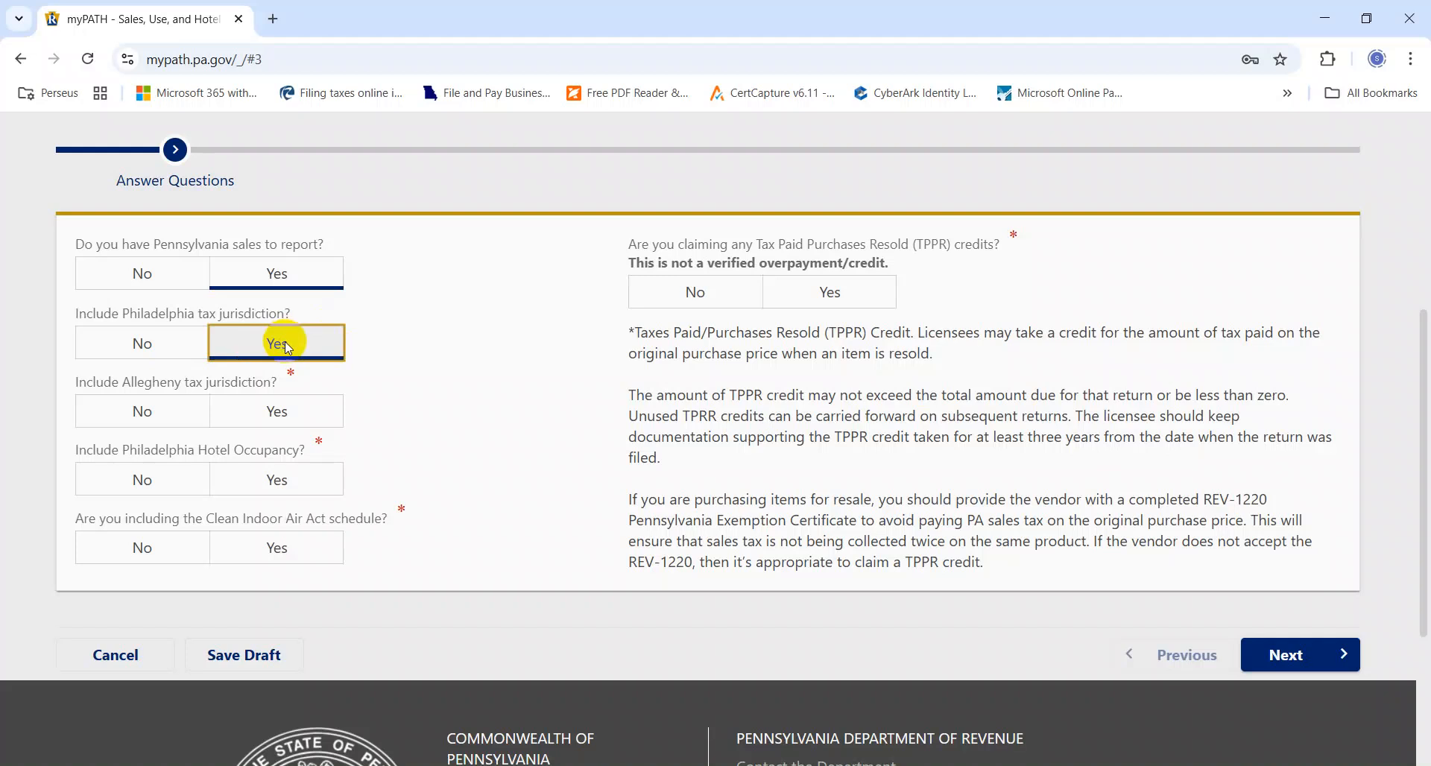
pyautogui.click(244, 417)
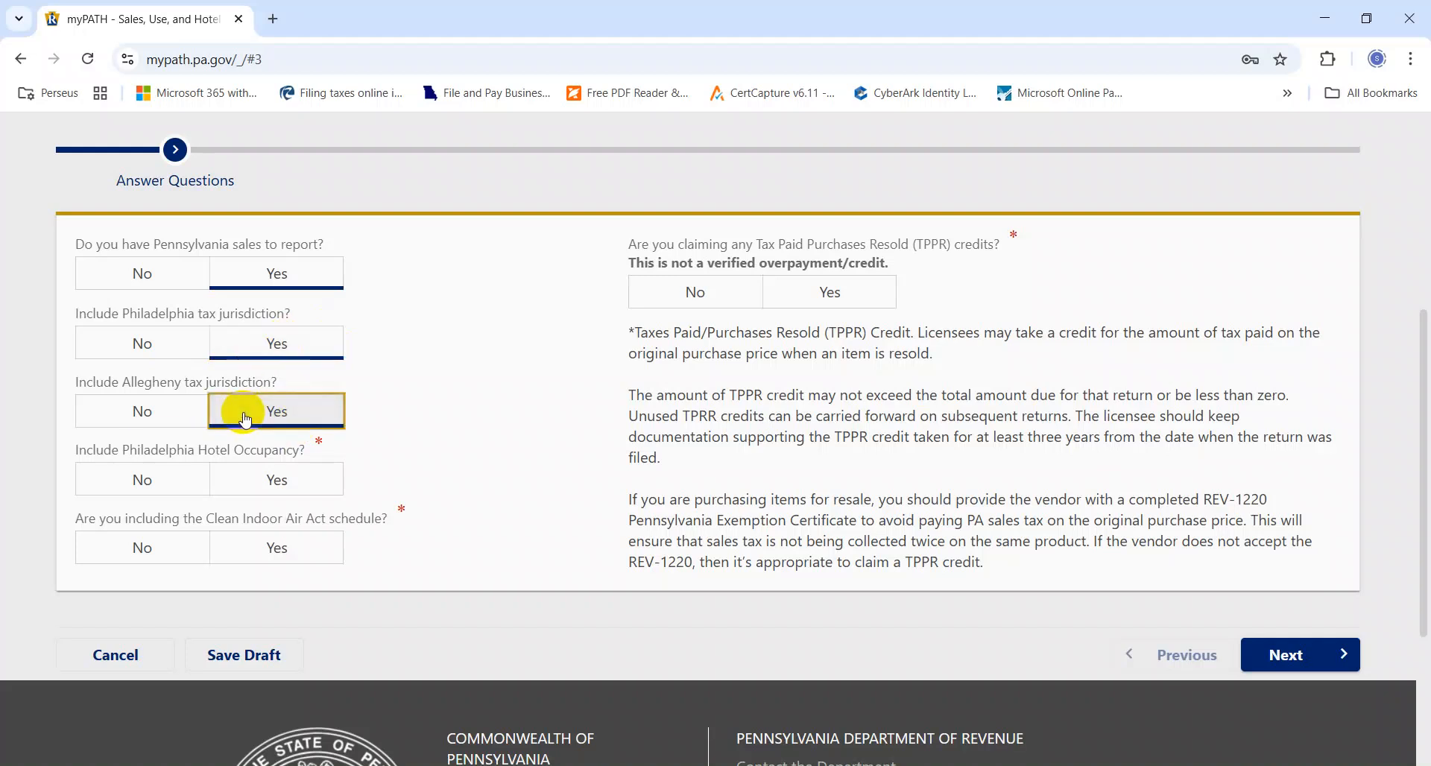
pyautogui.click(163, 483)
pyautogui.click(153, 564)
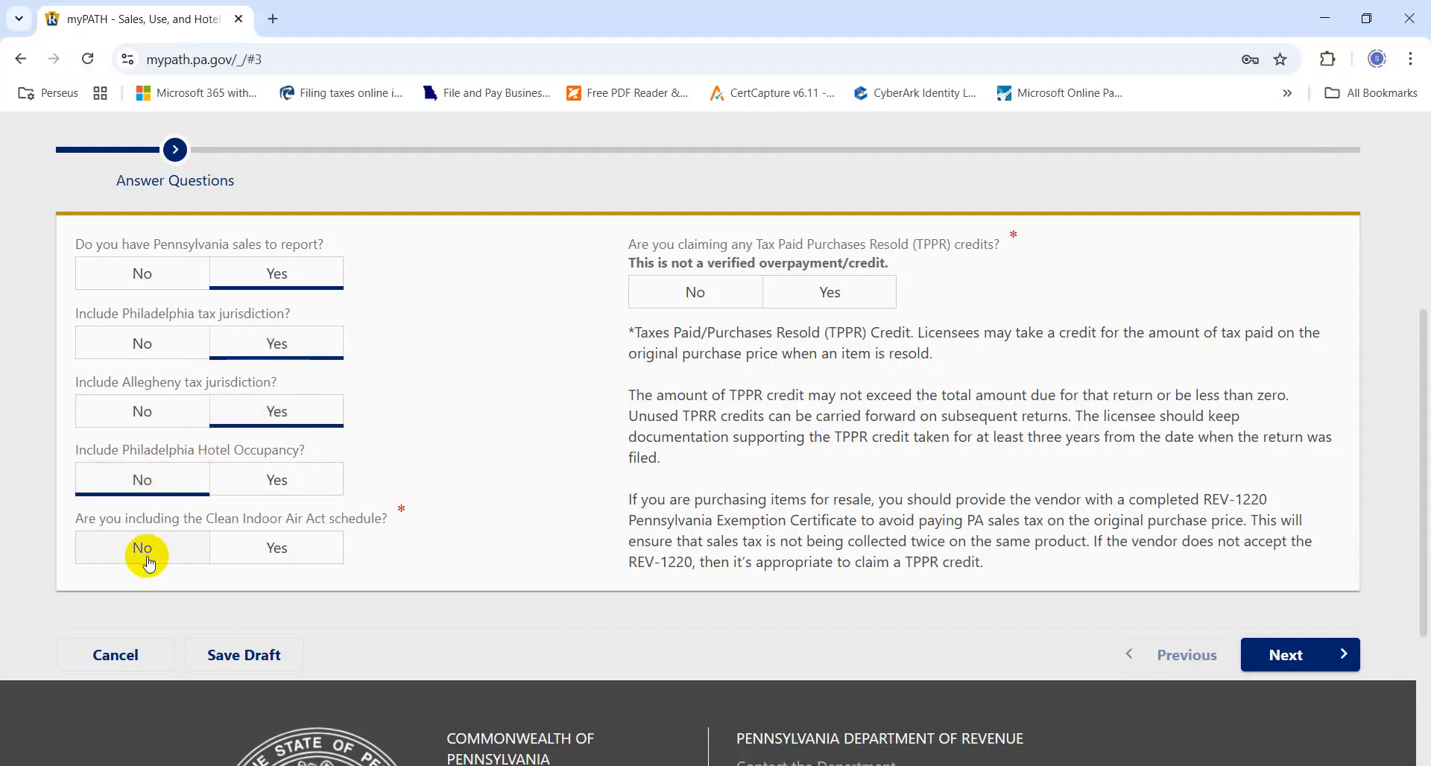
pyautogui.click(694, 294)
pyautogui.click(1334, 666)
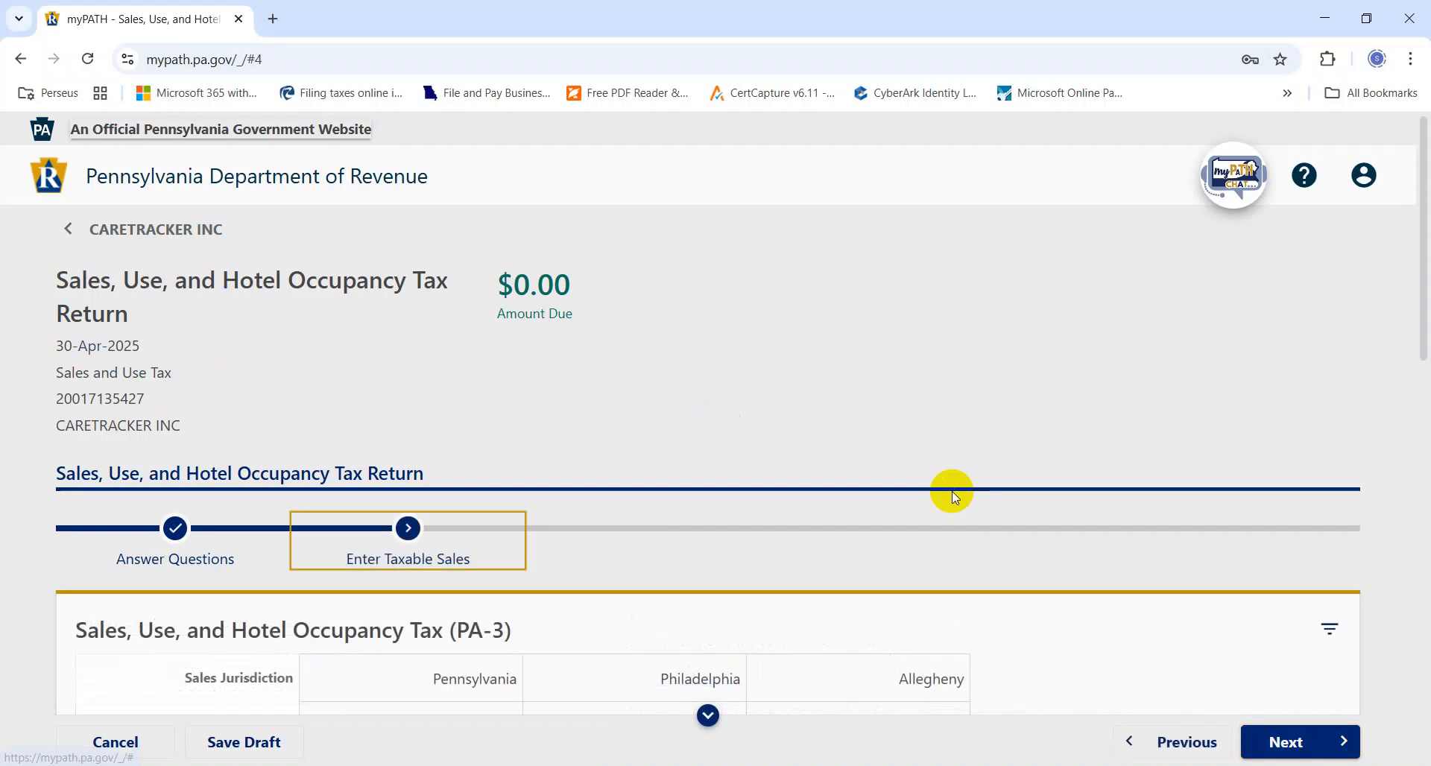
# Step: Examine the Pennsylvania, Philadelphia and Allegheny tax rates in the PA-3 table, consulting the Excel workbook for reference
pyautogui.scroll(-5, 953, 494)
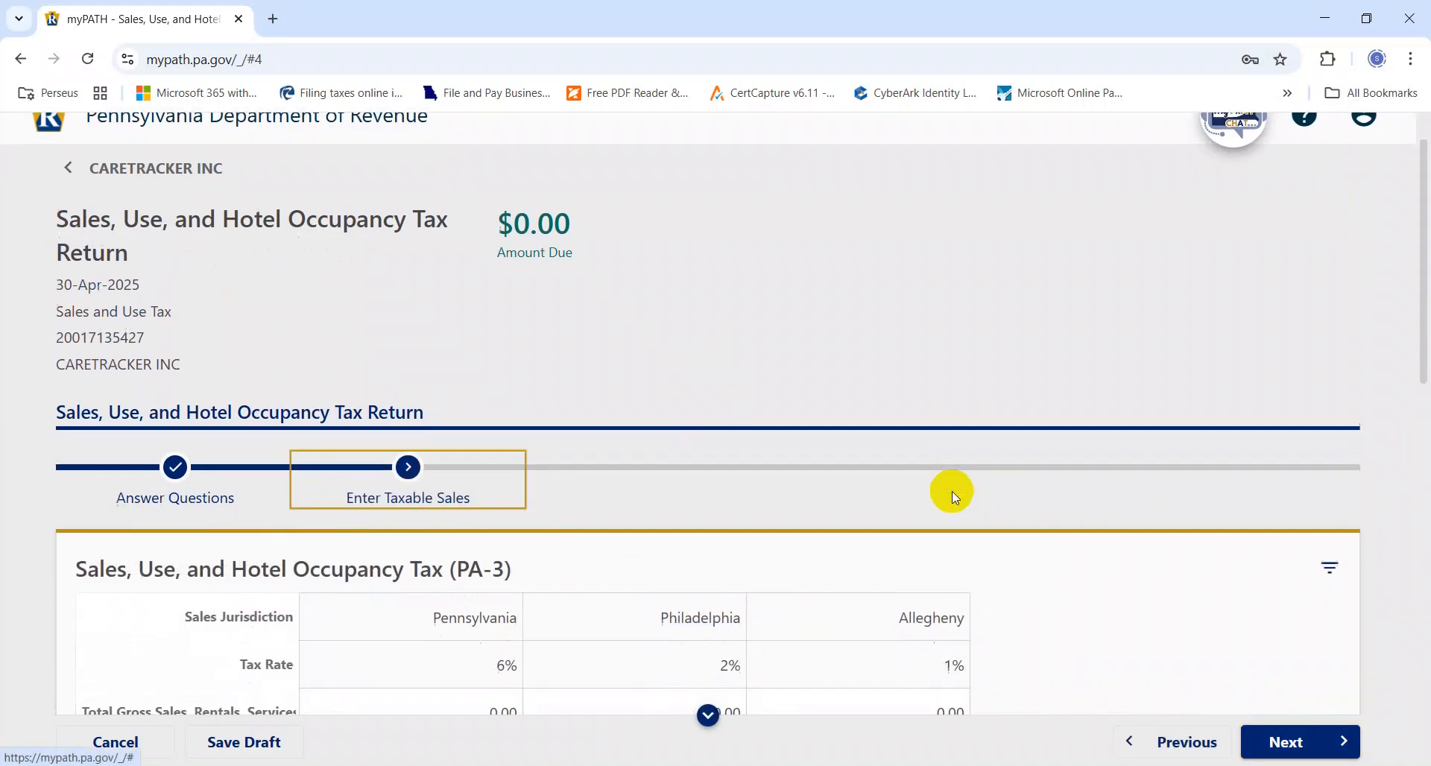
pyautogui.scroll(-1, 953, 494)
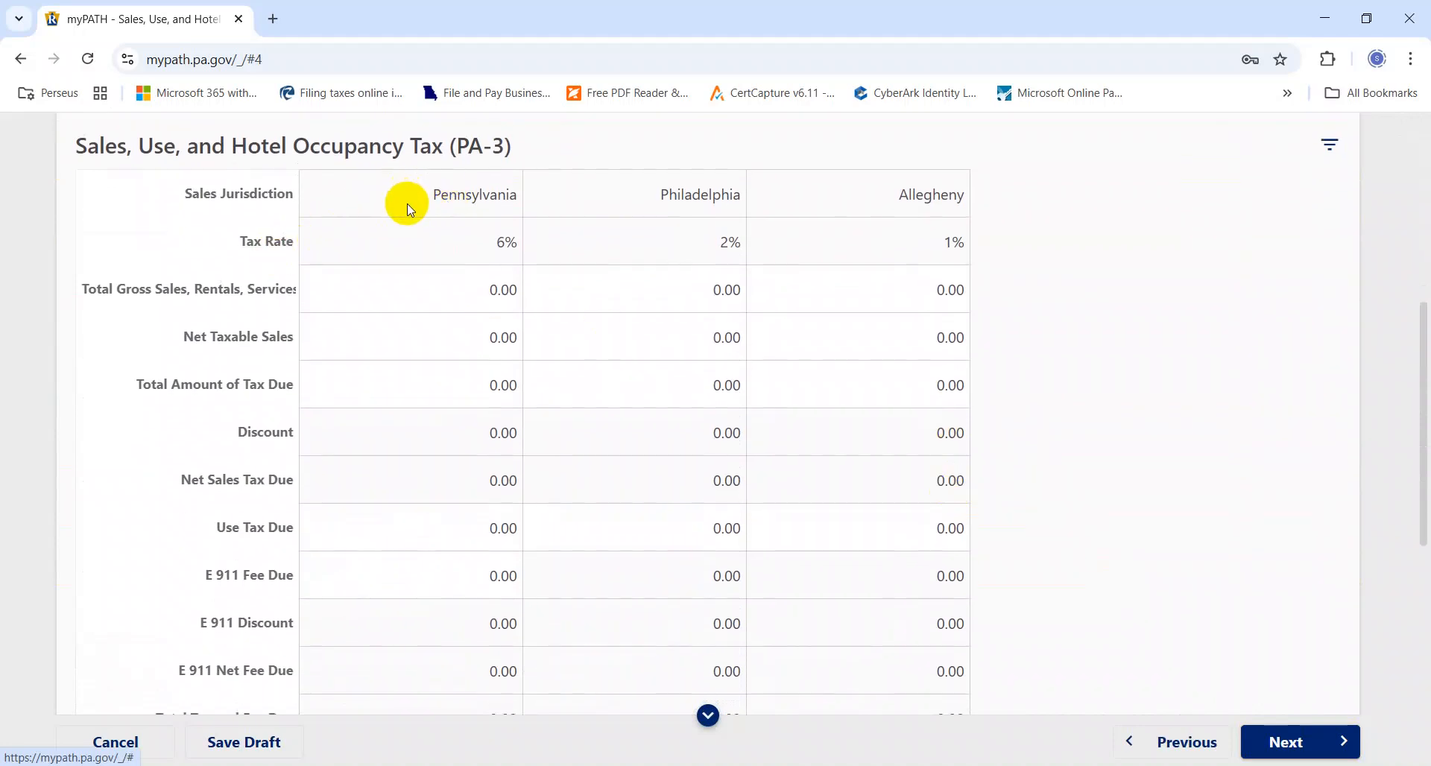
pyautogui.hotkey('alt', 'Tab')
pyautogui.hotkey('alt', 'Tab')
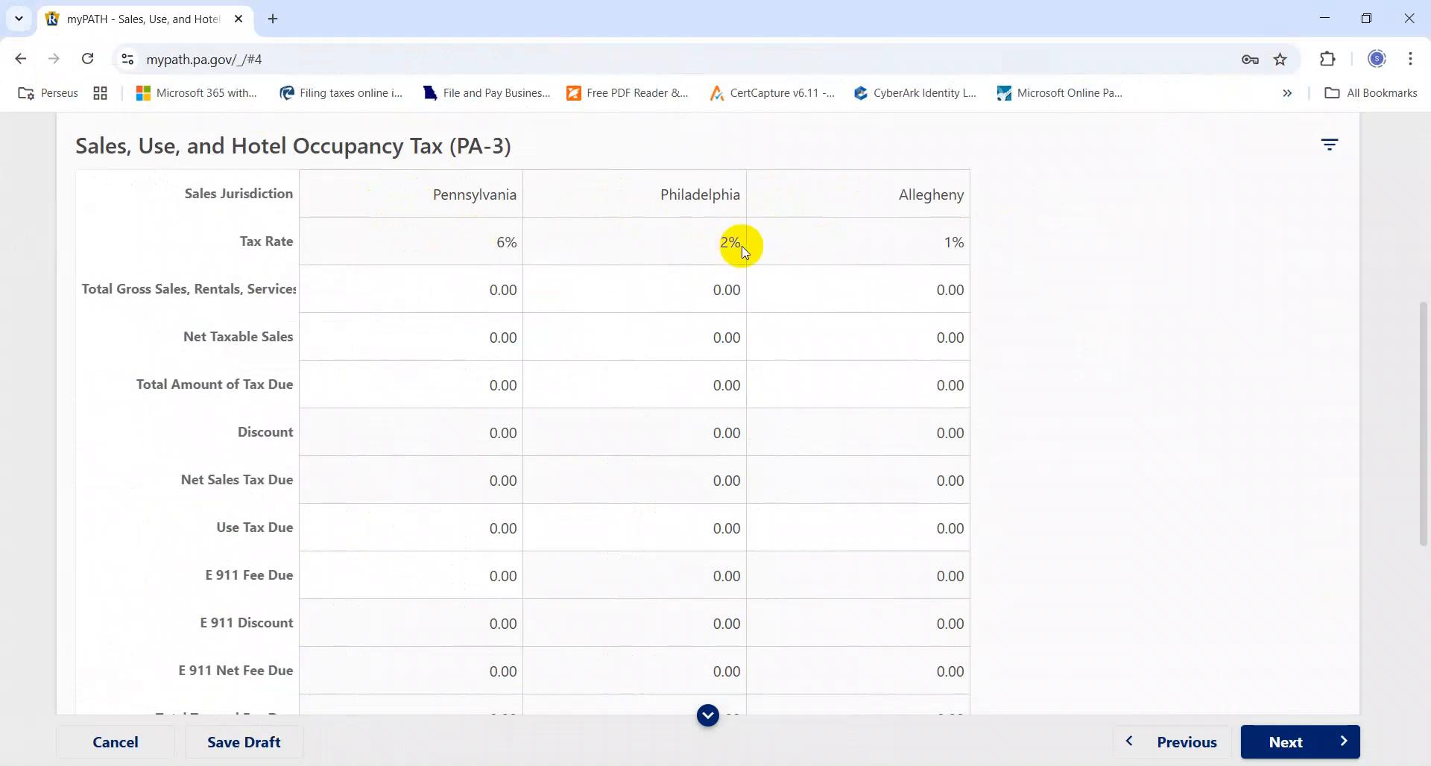
pyautogui.click(723, 241)
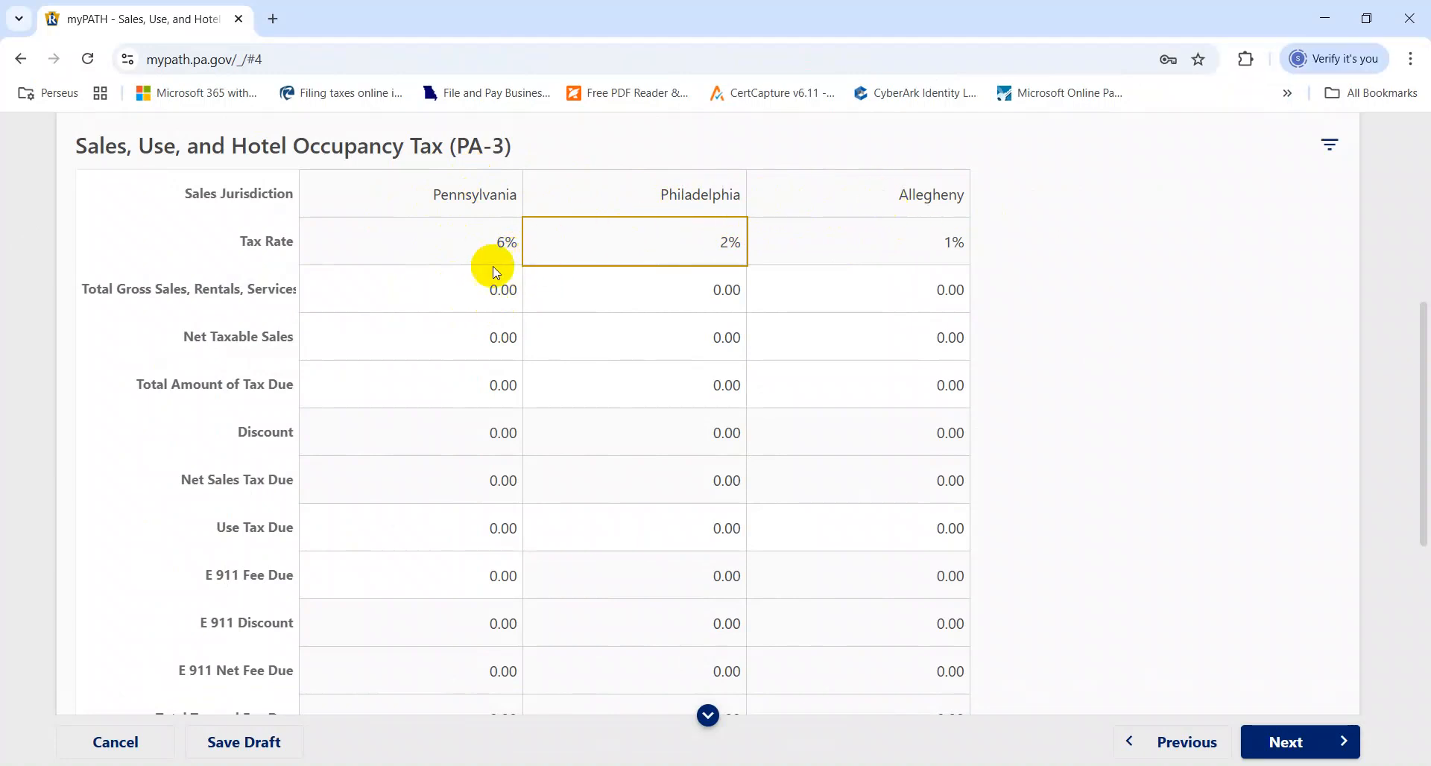
# Step: Look up the sales grand total in the Excel county pivot table and enter 34,614.18 as Pennsylvania's total gross sales on the return
pyautogui.click(476, 294)
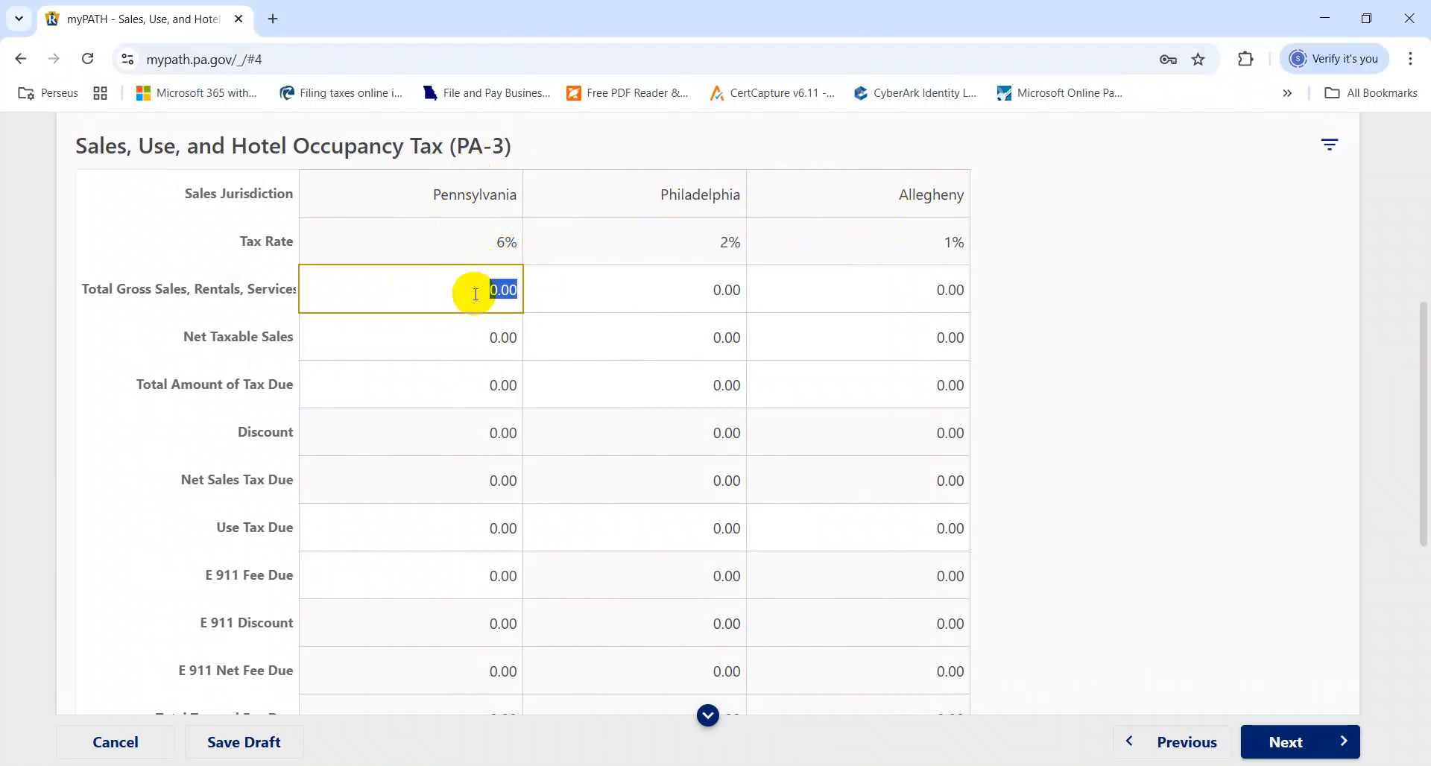
pyautogui.hotkey('alt', 'Tab')
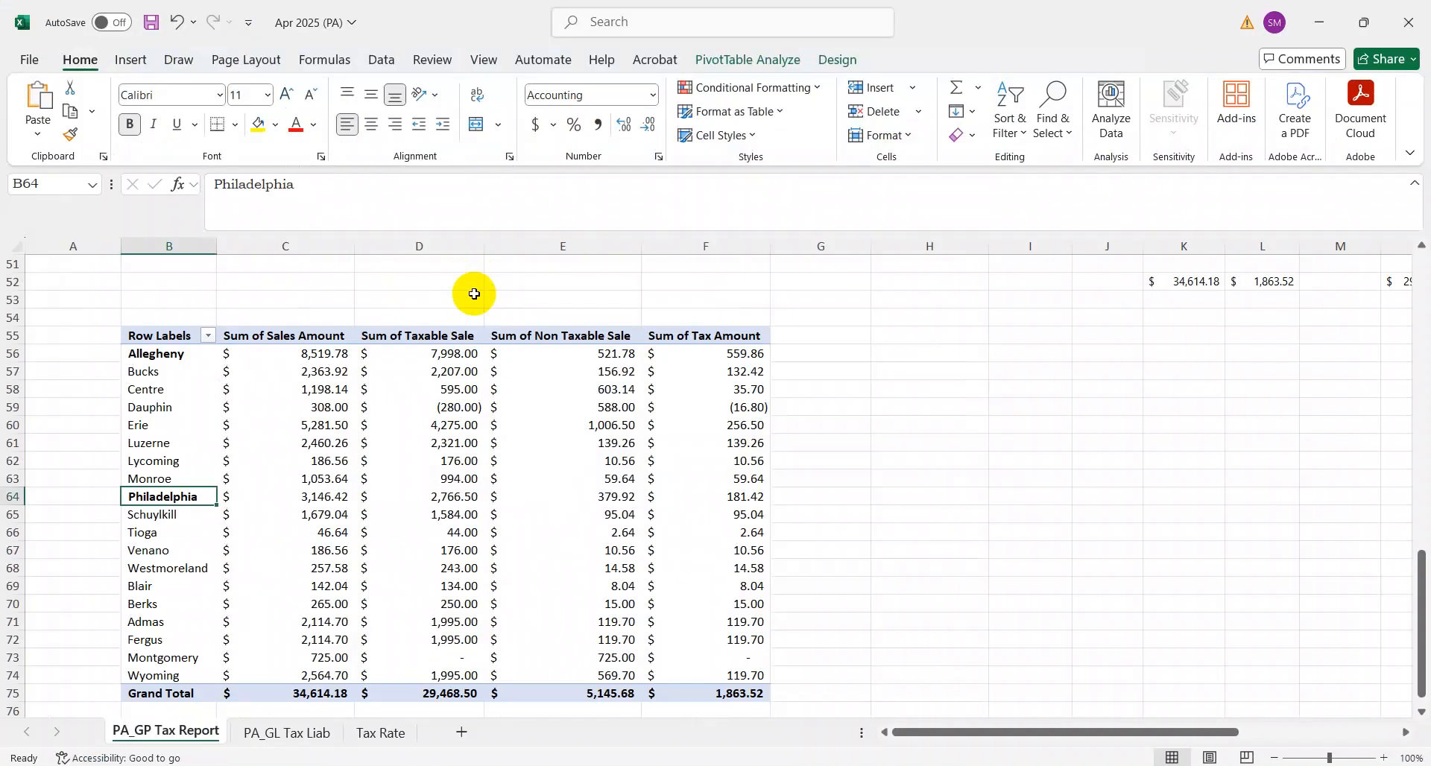
pyautogui.press('Right')
pyautogui.hotkey('ctrl', 'Down')
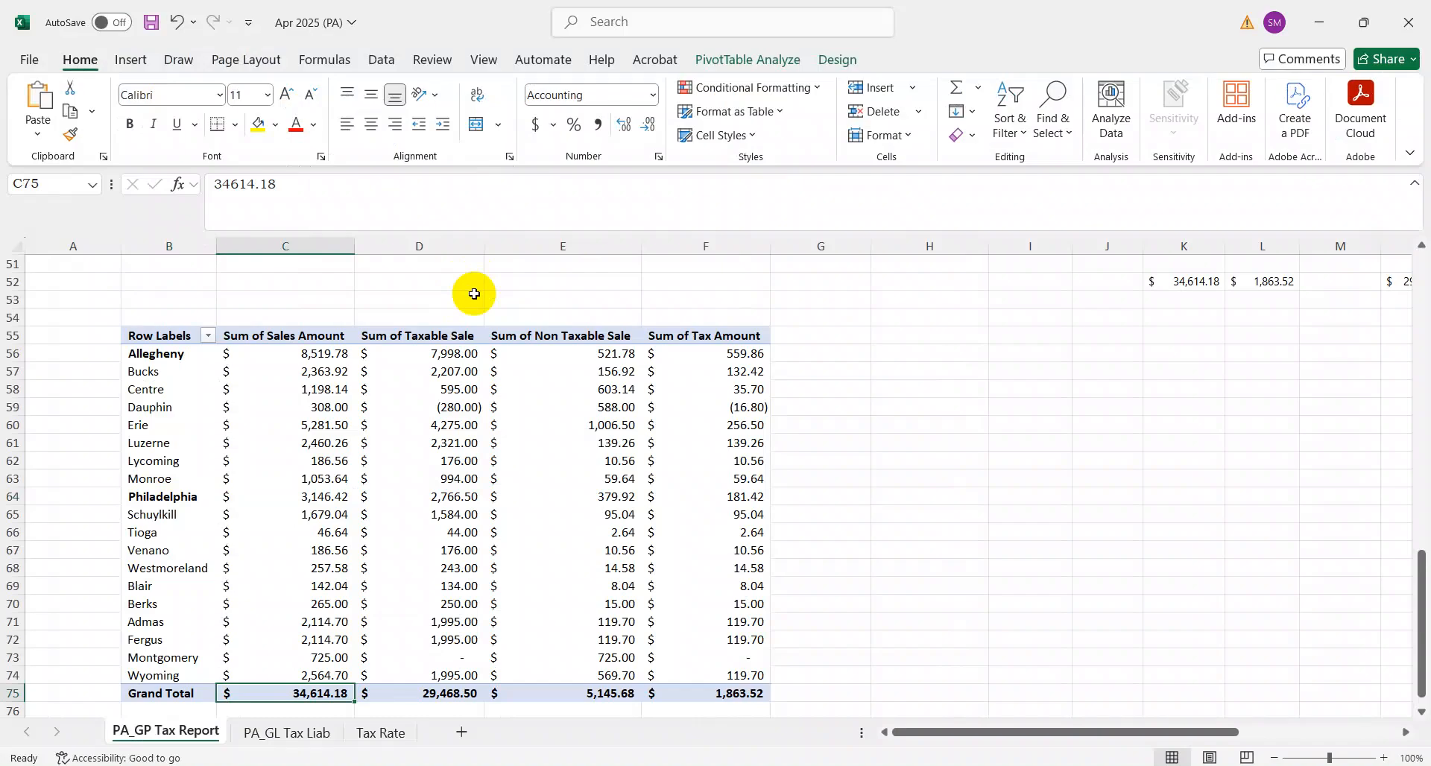
pyautogui.hotkey('alt', 'Tab')
pyautogui.write('34614.18')
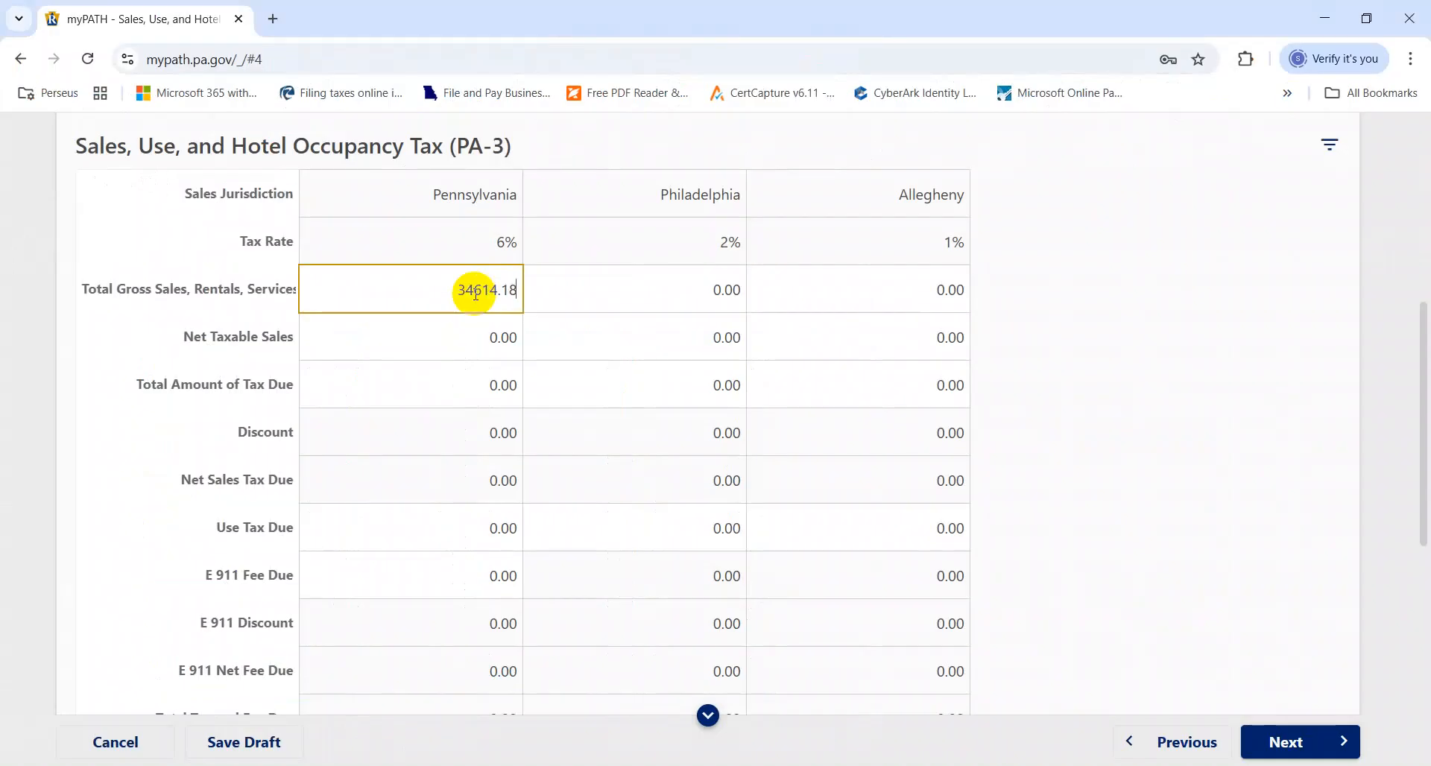
pyautogui.press('Tab')
# Step: Look up the taxable sales grand total in Excel and enter 29,468.50 as Pennsylvania's net taxable sales on the return
pyautogui.hotkey('alt', 'Tab')
pyautogui.hotkey('alt', 'Tab')
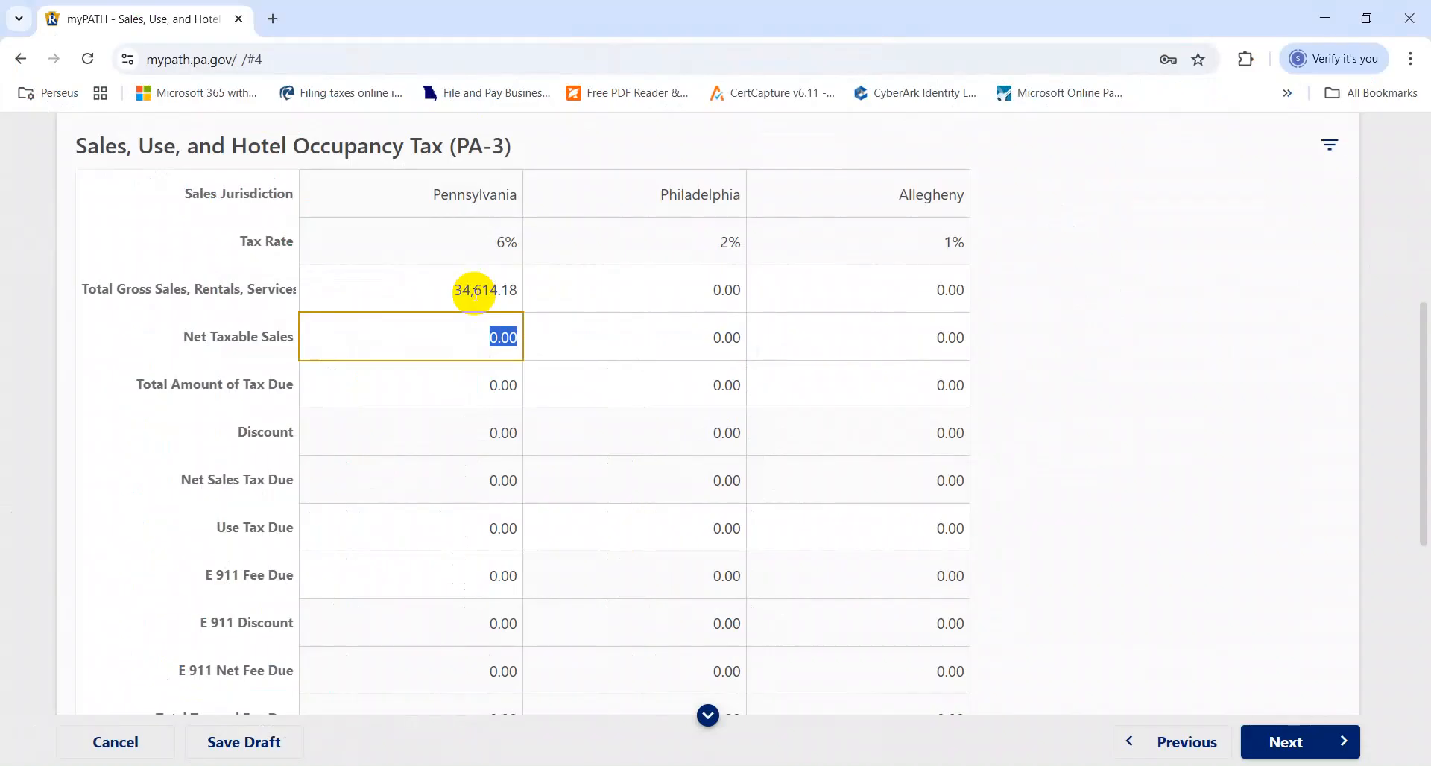
pyautogui.hotkey('alt', 'Tab')
pyautogui.press('Right')
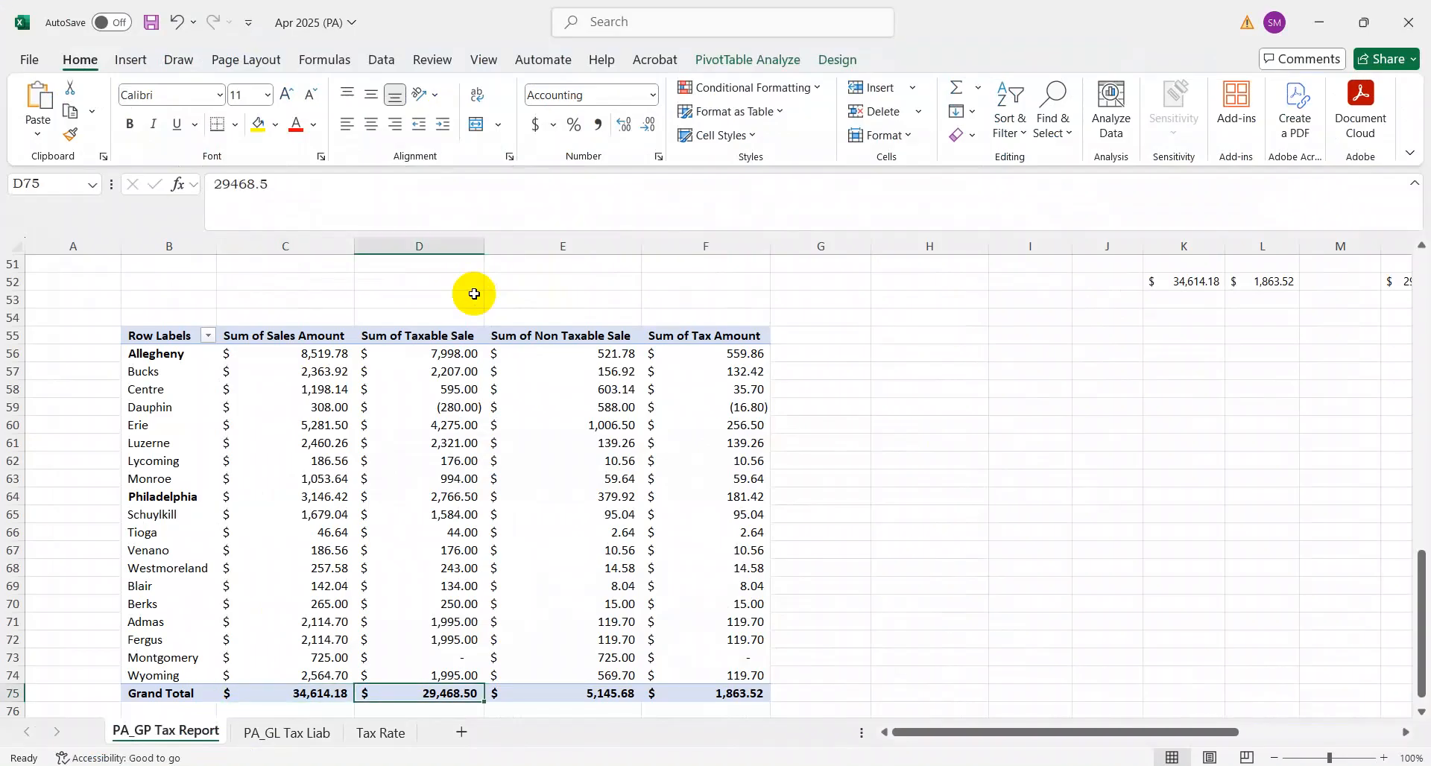
pyautogui.hotkey('alt', 'Tab')
pyautogui.write('29,468.50')
pyautogui.press('Tab')
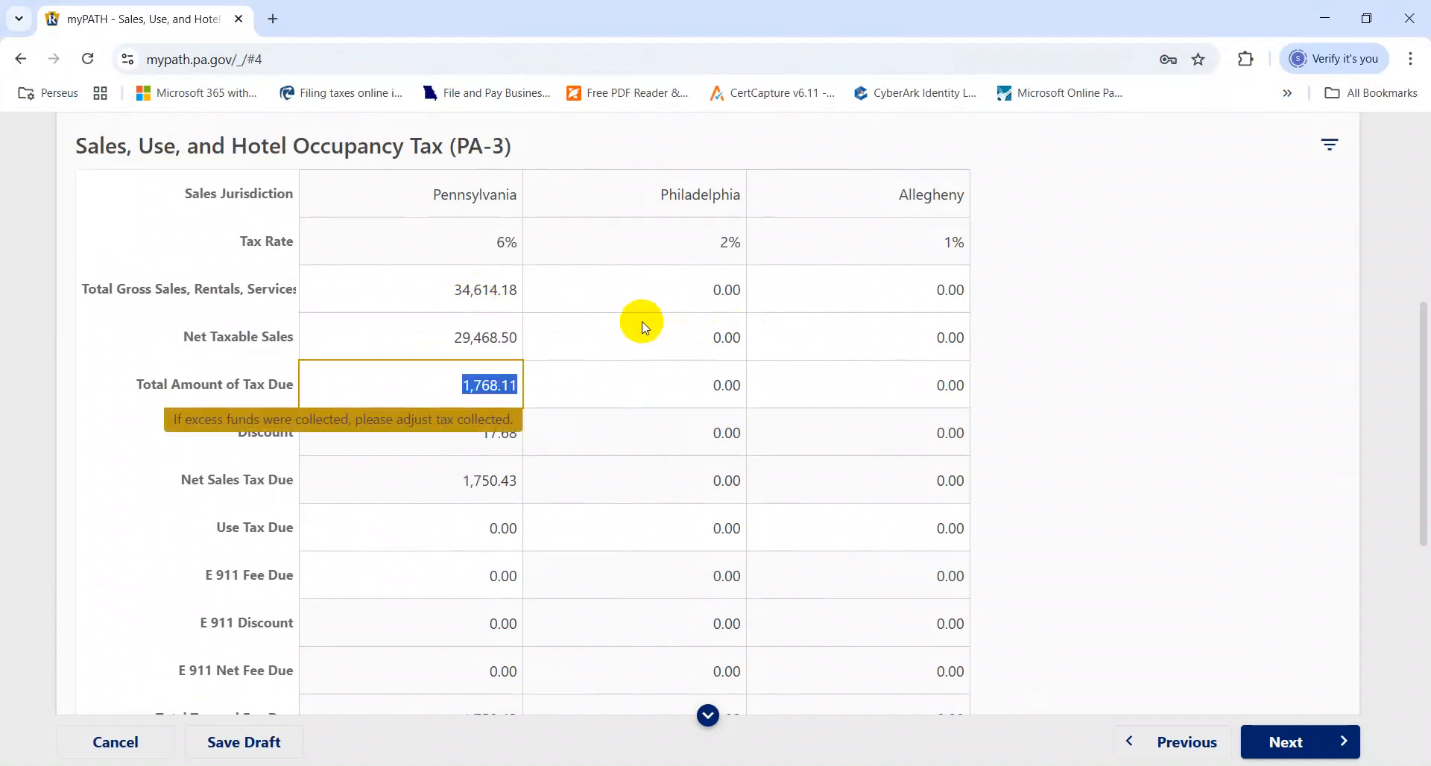
# Step: Look up Philadelphia's sales amount in the Excel pivot table and enter 3,146.42 as its total gross sales on the return
pyautogui.click(632, 297)
pyautogui.hotkey('alt', 'Tab')
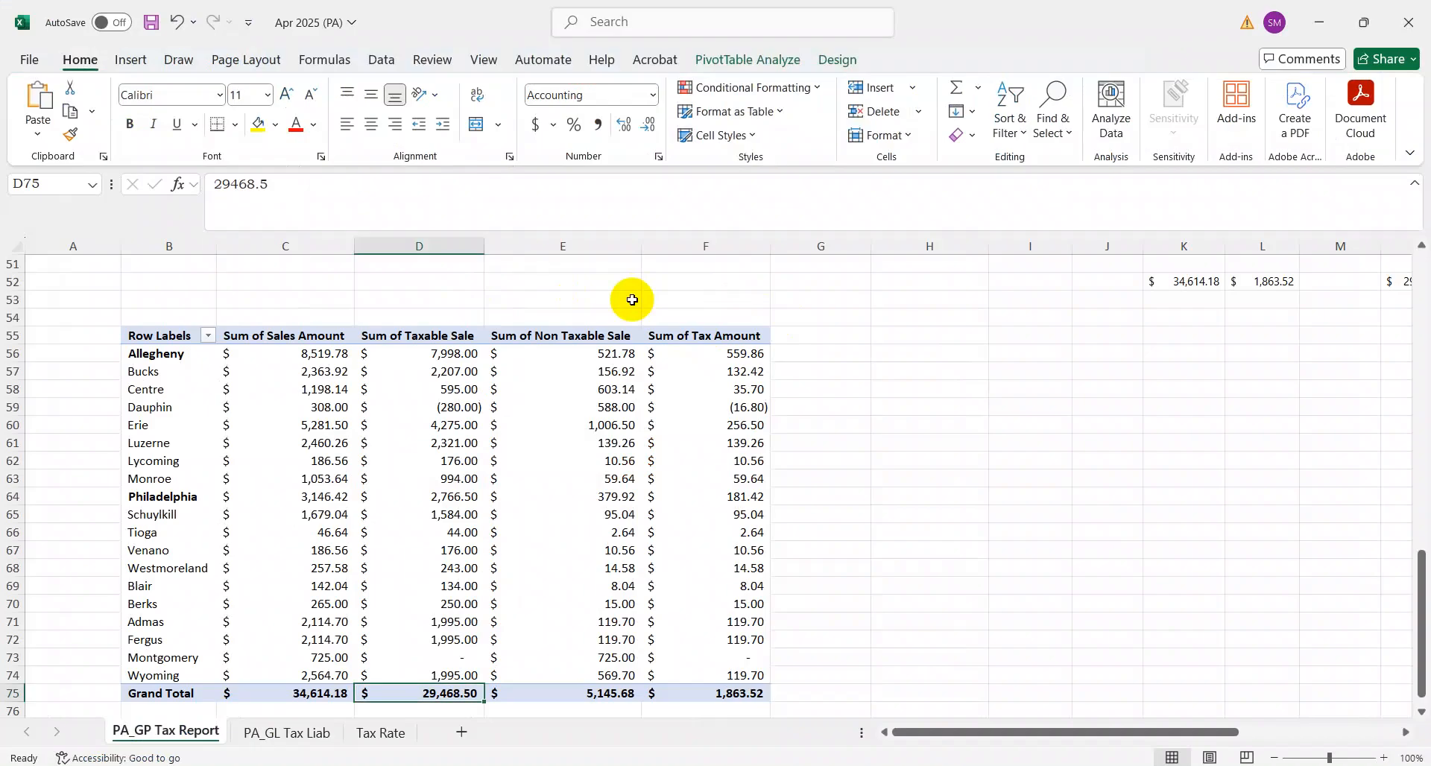
pyautogui.hotkey('ctrl', 'Up')
pyautogui.press('Left')
pyautogui.press('Down')
pyautogui.press('Down')
pyautogui.press('Down')
pyautogui.press('Down')
pyautogui.press('Down')
pyautogui.press('Down')
pyautogui.press('Down')
pyautogui.press('Down')
pyautogui.press('Down')
pyautogui.hotkey('alt', 'Tab')
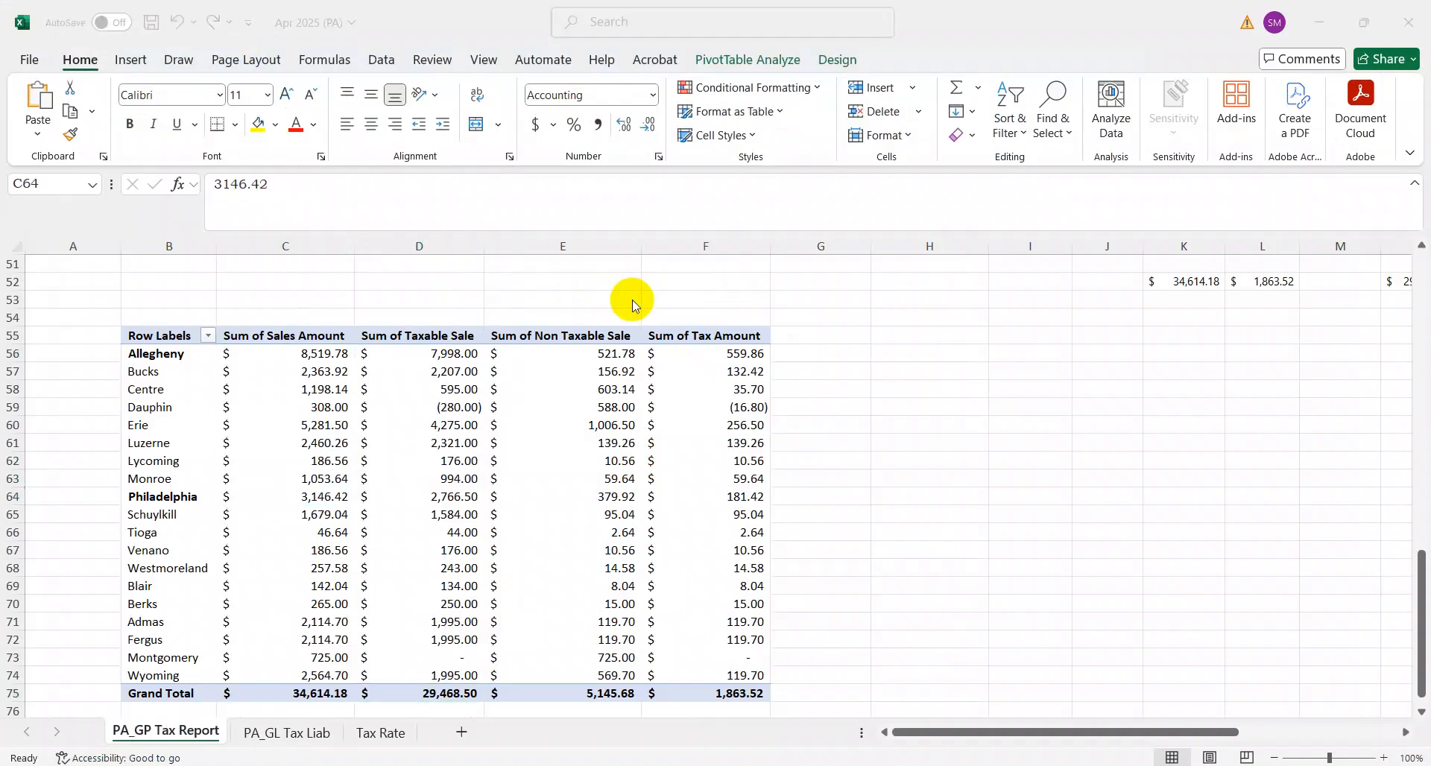
pyautogui.write('3,146.42')
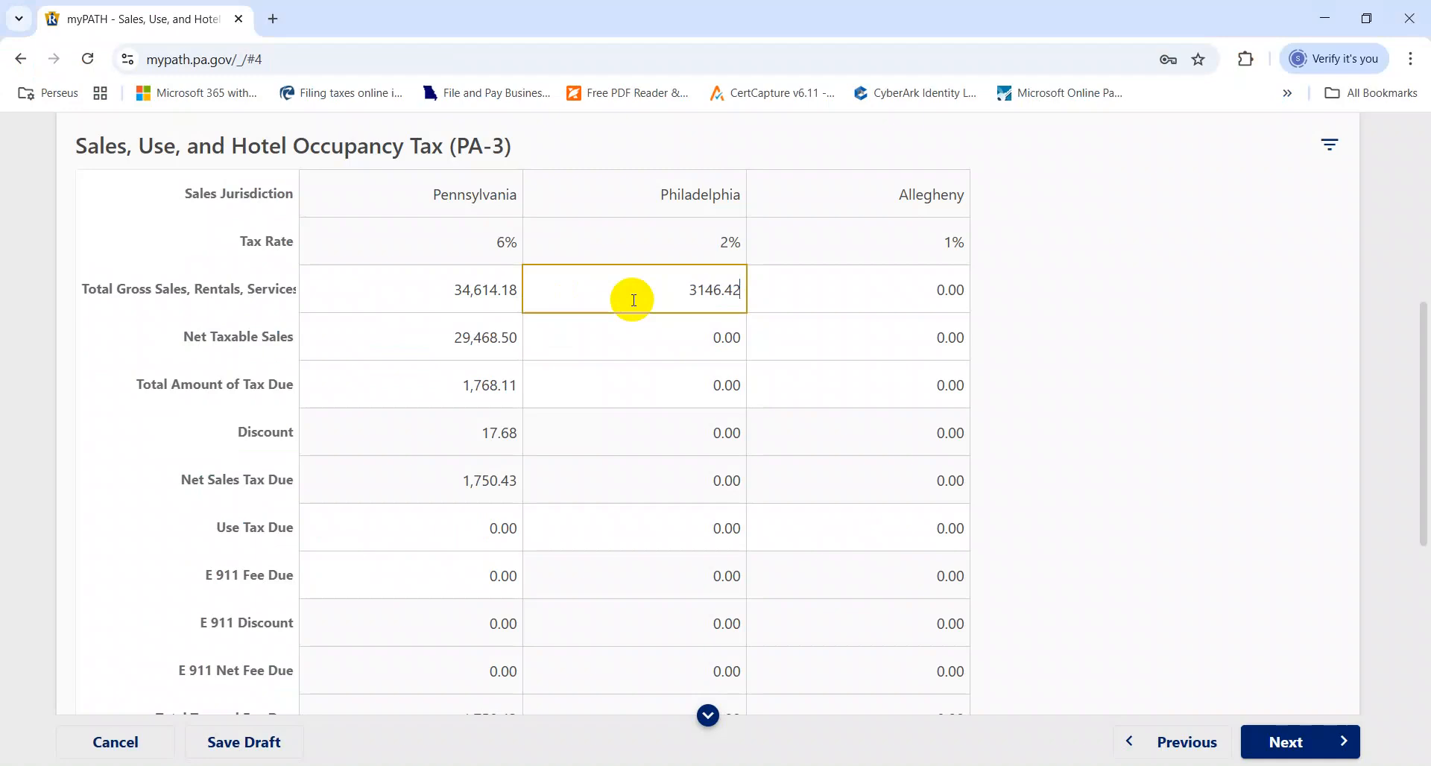
# Step: Look up Philadelphia's taxable sales in Excel and enter 2,766.50 as its net taxable sales on the return
pyautogui.hotkey('alt', 'Tab')
pyautogui.press('Right')
pyautogui.hotkey('alt', 'Tab')
pyautogui.press('Tab')
pyautogui.write('2766.50')
pyautogui.press('Tab')
# Step: Look up Allegheny's sales amount in Excel and enter 8,519.78 as its total gross sales on the return, rechecking the figure against the pivot table
pyautogui.click(879, 296)
pyautogui.hotkey('alt', 'Tab')
pyautogui.press('Up')
pyautogui.press('Up')
pyautogui.press('Up')
pyautogui.press('Up')
pyautogui.press('Up')
pyautogui.press('Up')
pyautogui.press('Up')
pyautogui.press('Up')
pyautogui.press('Left')
pyautogui.hotkey('alt', 'Tab')
pyautogui.write('8519.78')
pyautogui.hotkey('alt', 'Tab')
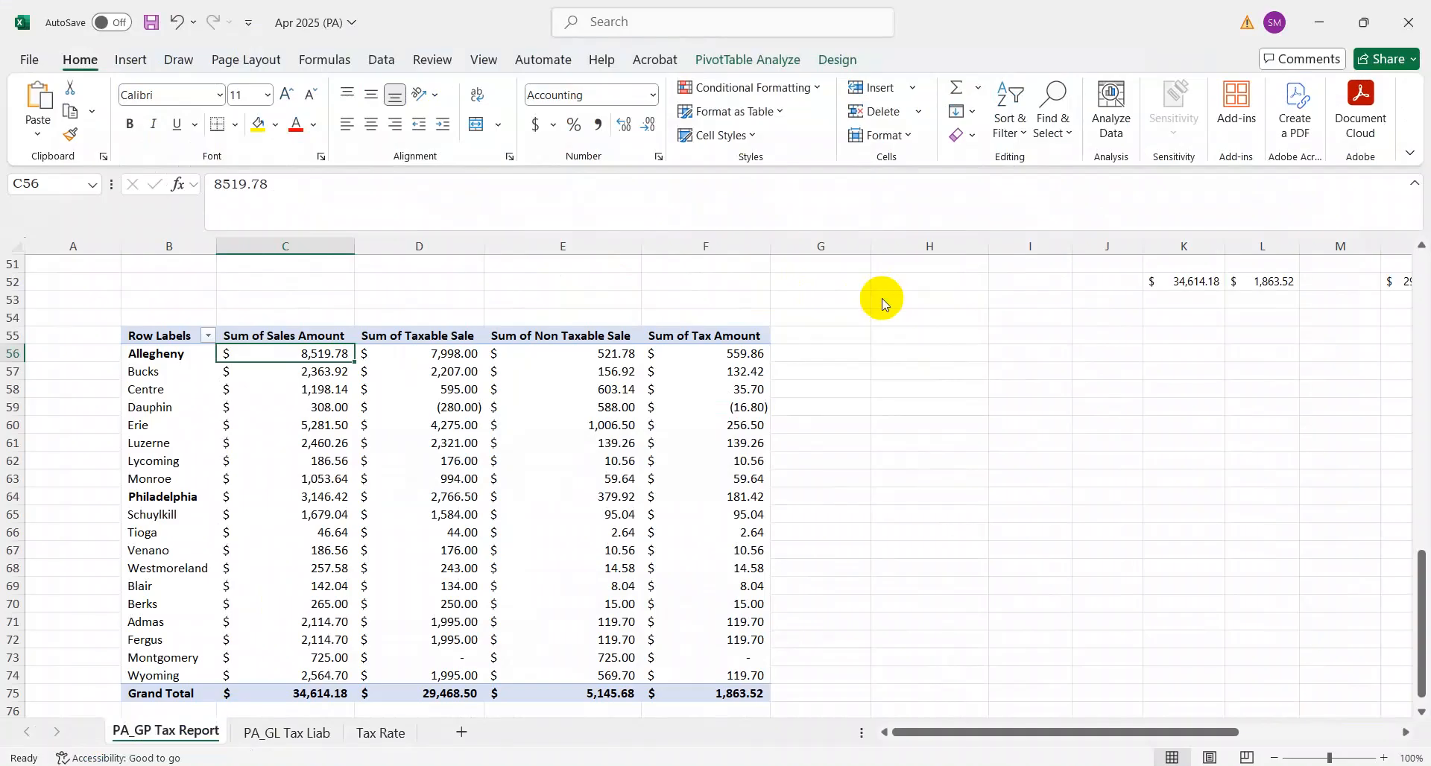
pyautogui.hotkey('alt', 'Tab')
pyautogui.press('Right')
pyautogui.press('Left')
pyautogui.press('BackSpace')
pyautogui.write('7')
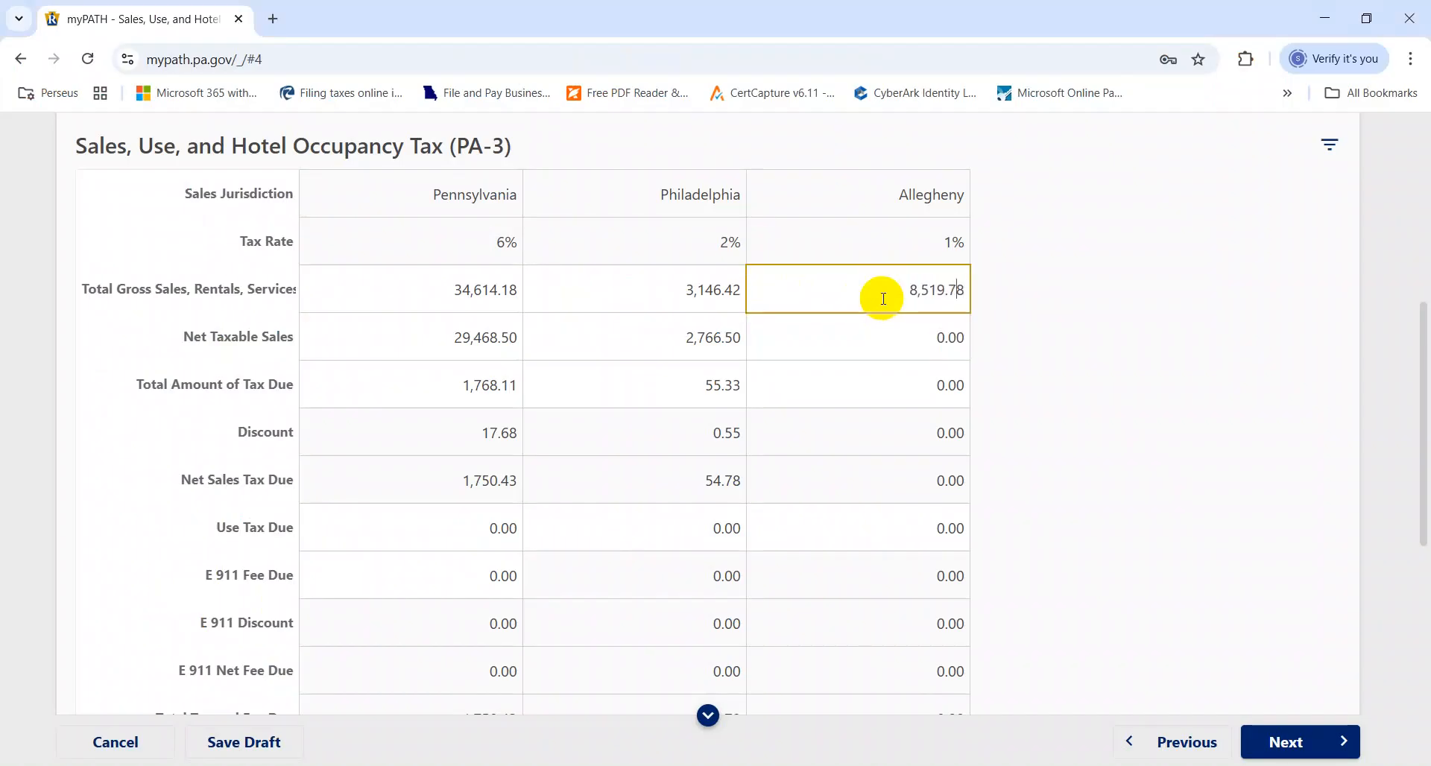
# Step: Look up Allegheny's taxable sales in Excel and enter 7,998.00 as its net taxable sales on the return
pyautogui.press('Tab')
pyautogui.hotkey('alt', 'Tab')
pyautogui.press('Right')
pyautogui.hotkey('alt', 'Tab')
pyautogui.write('7998')
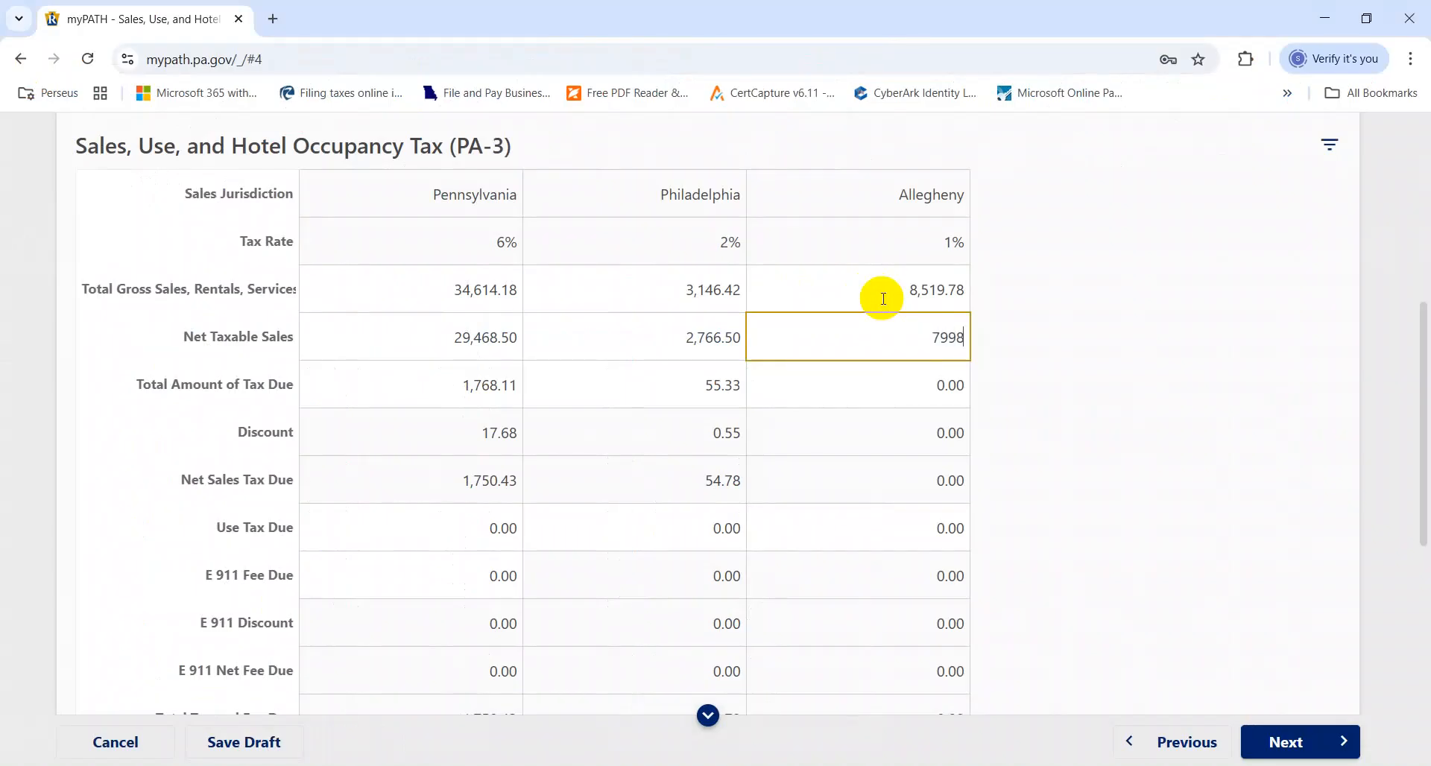
pyautogui.press('Tab')
# Step: Compare the return's Amount Due with the summed tax amount in cell L52 of the Excel tax report
pyautogui.click(1393, 515)
pyautogui.moveTo(1425, 526); pyautogui.dragTo(1406, 328)
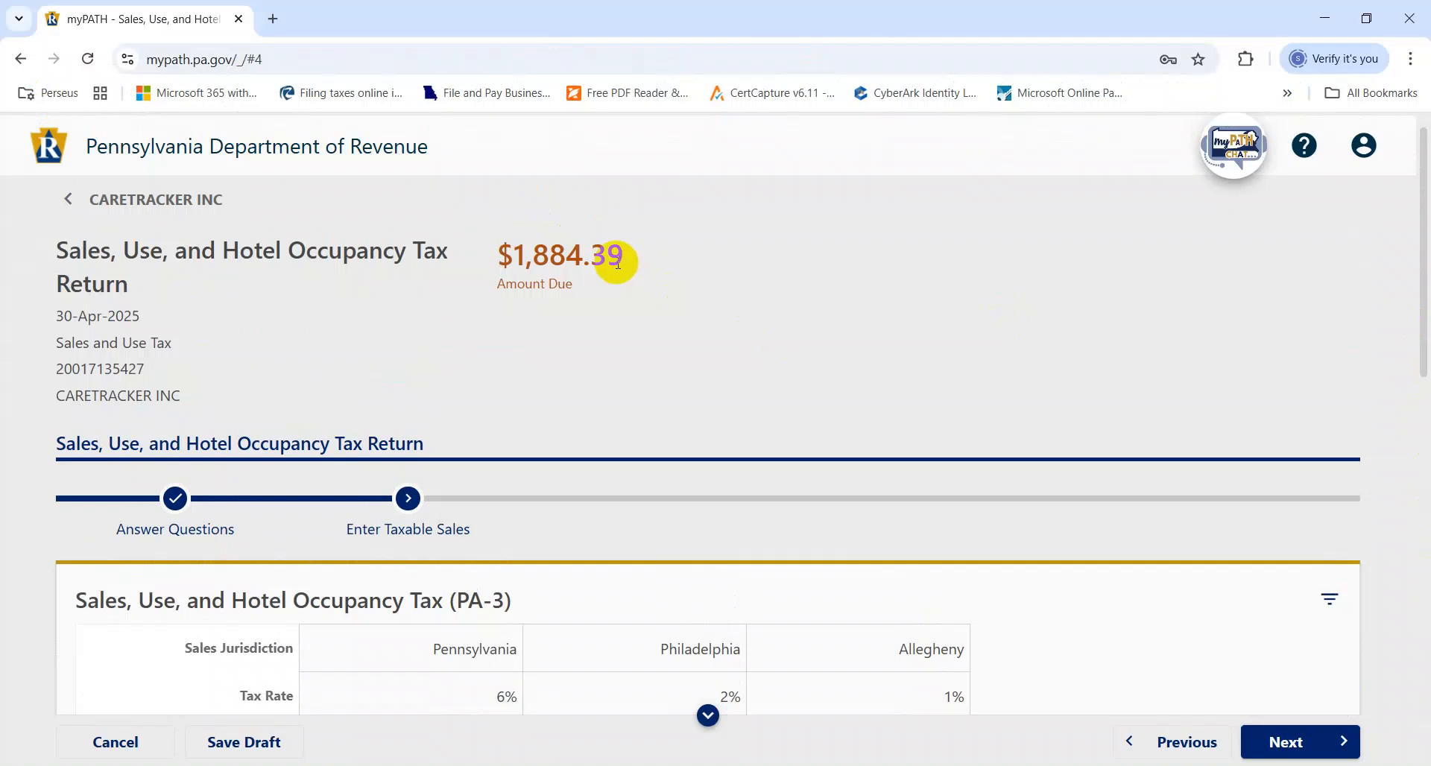
pyautogui.hotkey('alt', 'Tab')
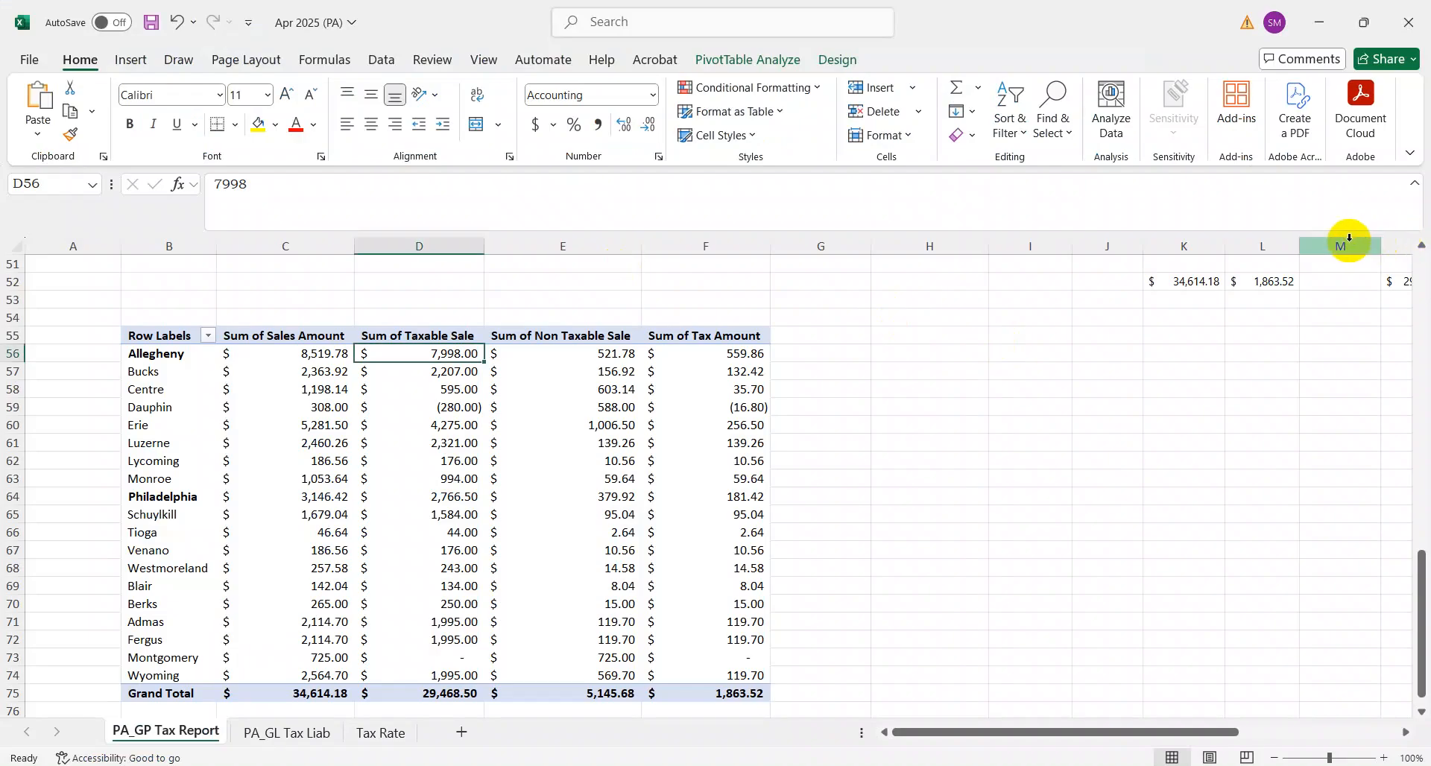
pyautogui.moveTo(1421, 645); pyautogui.dragTo(1412, 575)
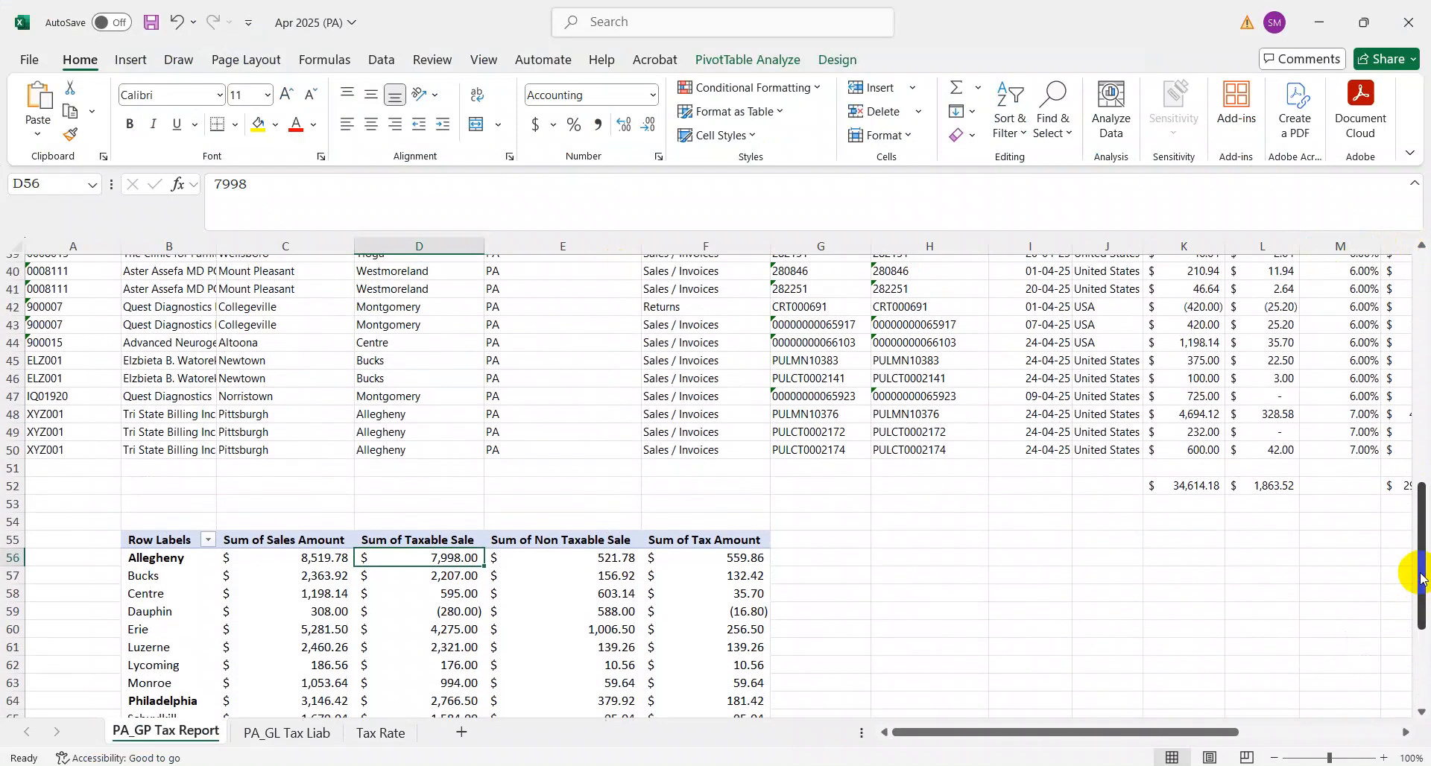
pyautogui.click(1278, 486)
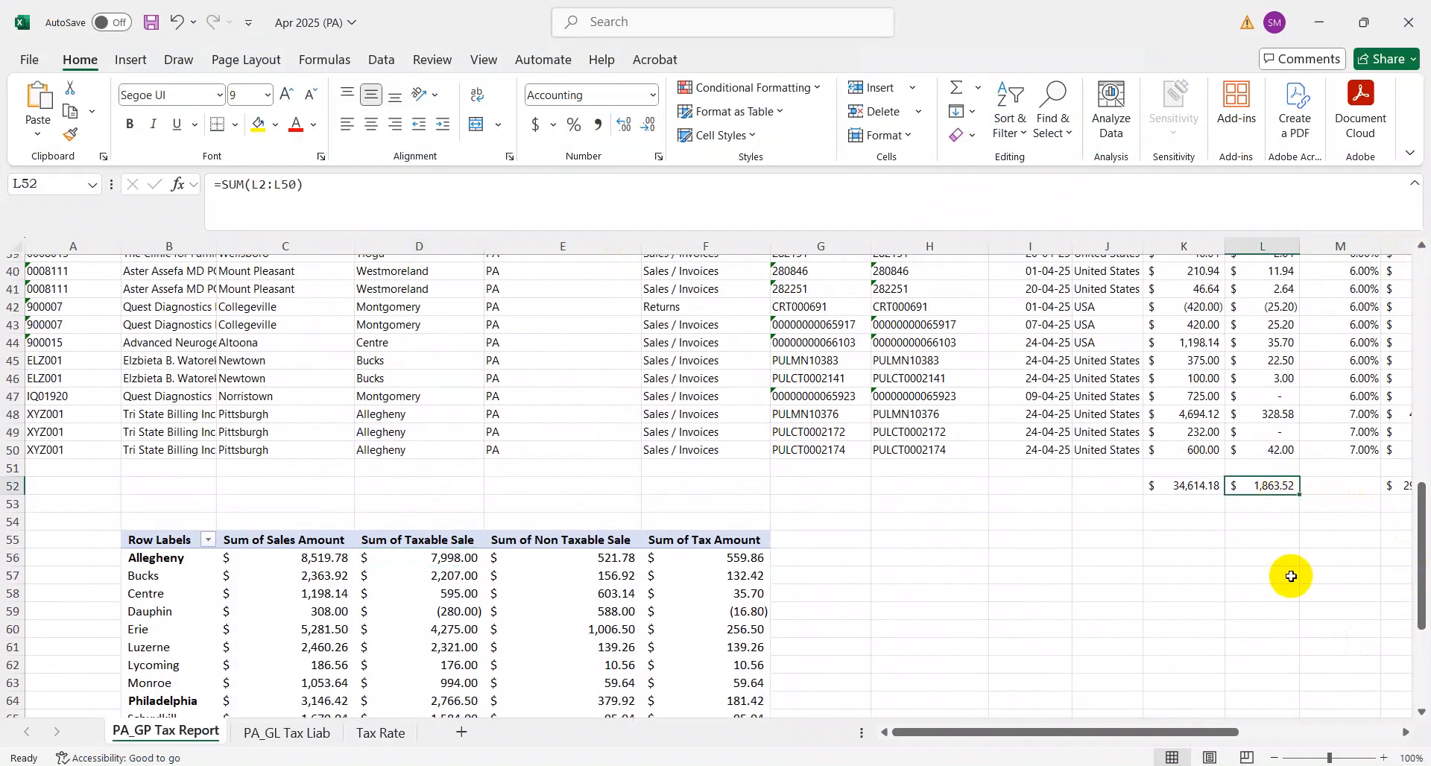
pyautogui.hotkey('alt', 'Tab')
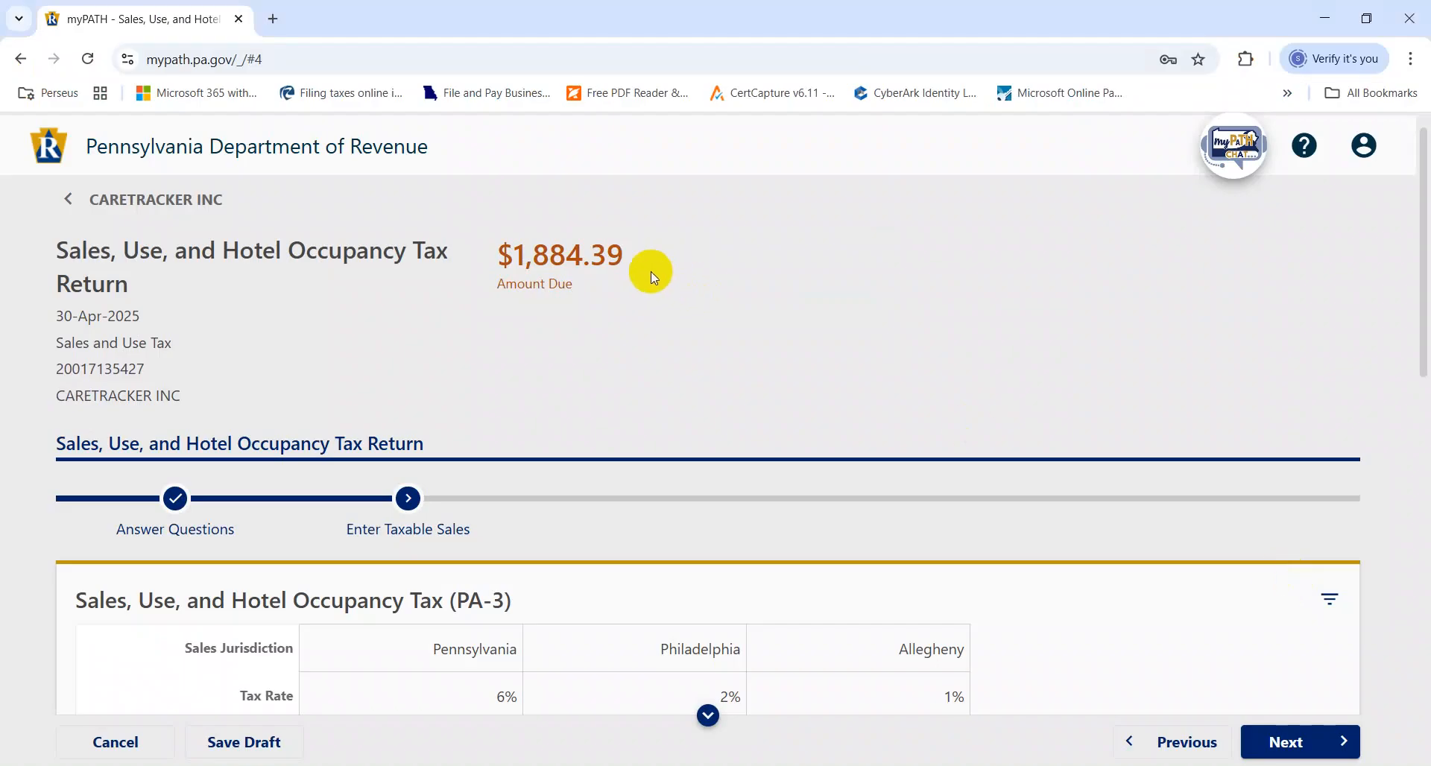
pyautogui.hotkey('alt', 'Tab')
pyautogui.hotkey('alt', 'Tab')
# Step: Compare Allegheny's sales and tax amounts in the Excel county pivot table with its figures on the return
pyautogui.click(1427, 427)
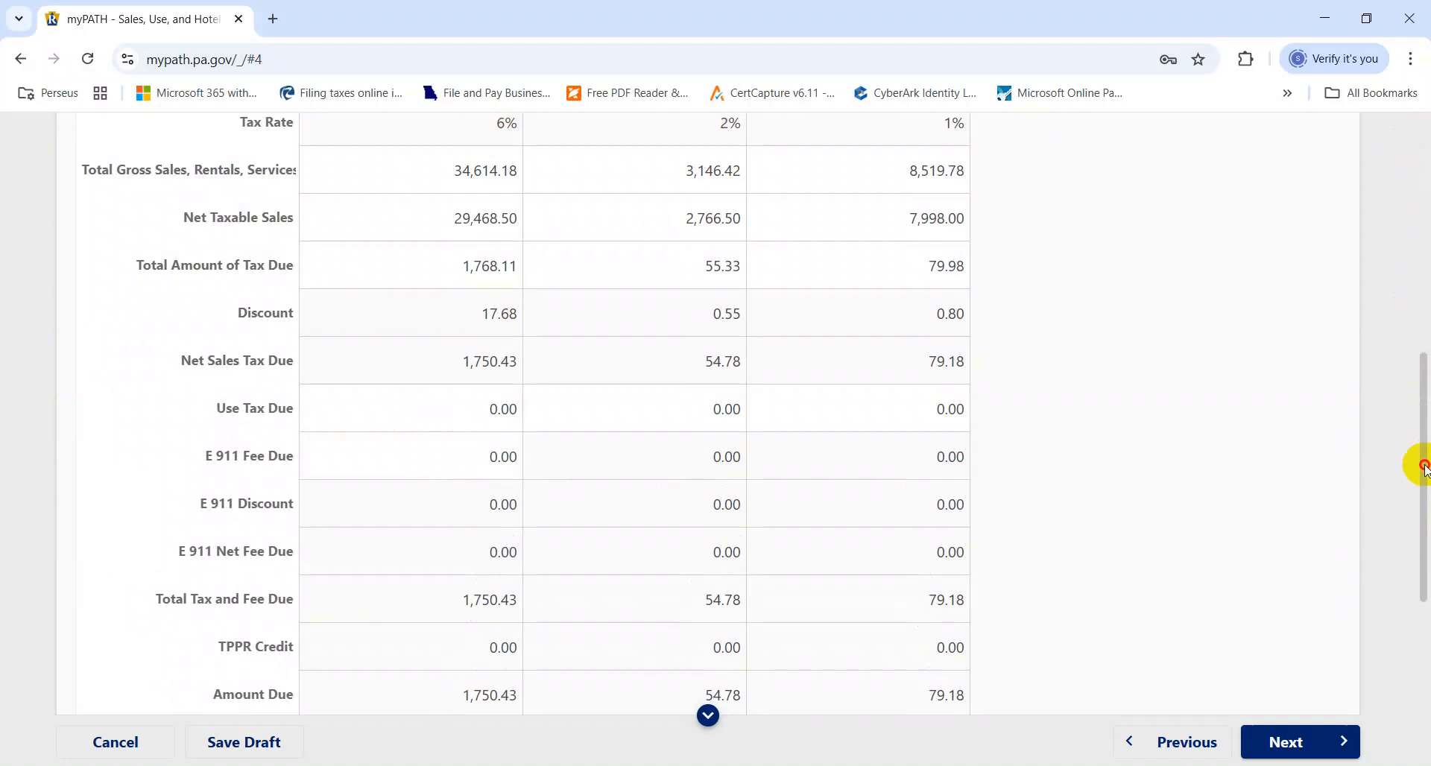
pyautogui.scroll(1, 1421, 470)
pyautogui.hotkey('alt', 'Tab')
pyautogui.press('Left')
pyautogui.press('Left')
pyautogui.press('Left')
pyautogui.press('Left')
pyautogui.press('Left')
pyautogui.press('Left')
pyautogui.press('Left')
pyautogui.press('Left')
pyautogui.press('Left')
pyautogui.press('Left')
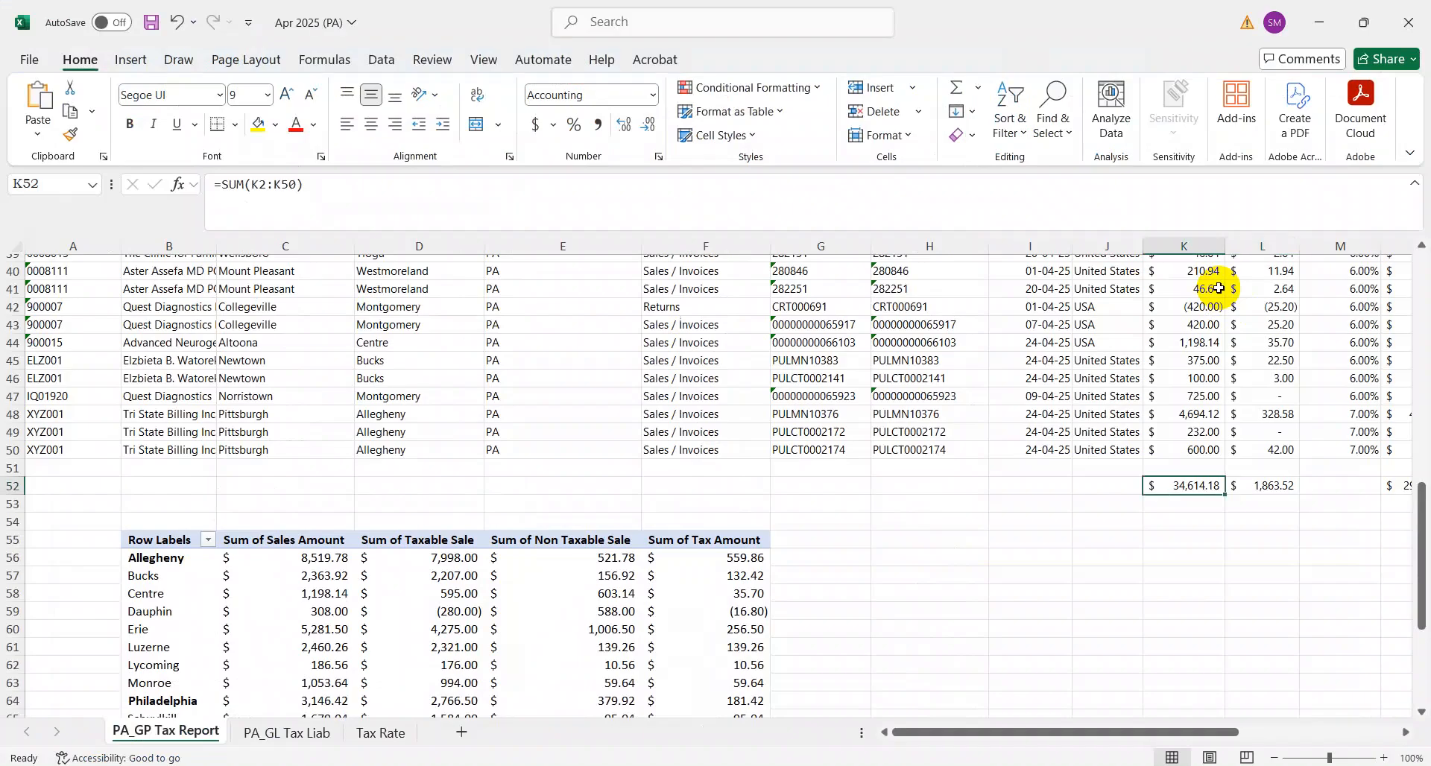
pyautogui.press('Down')
pyautogui.press('Down')
pyautogui.press('Down')
pyautogui.press('Down')
pyautogui.press('Right')
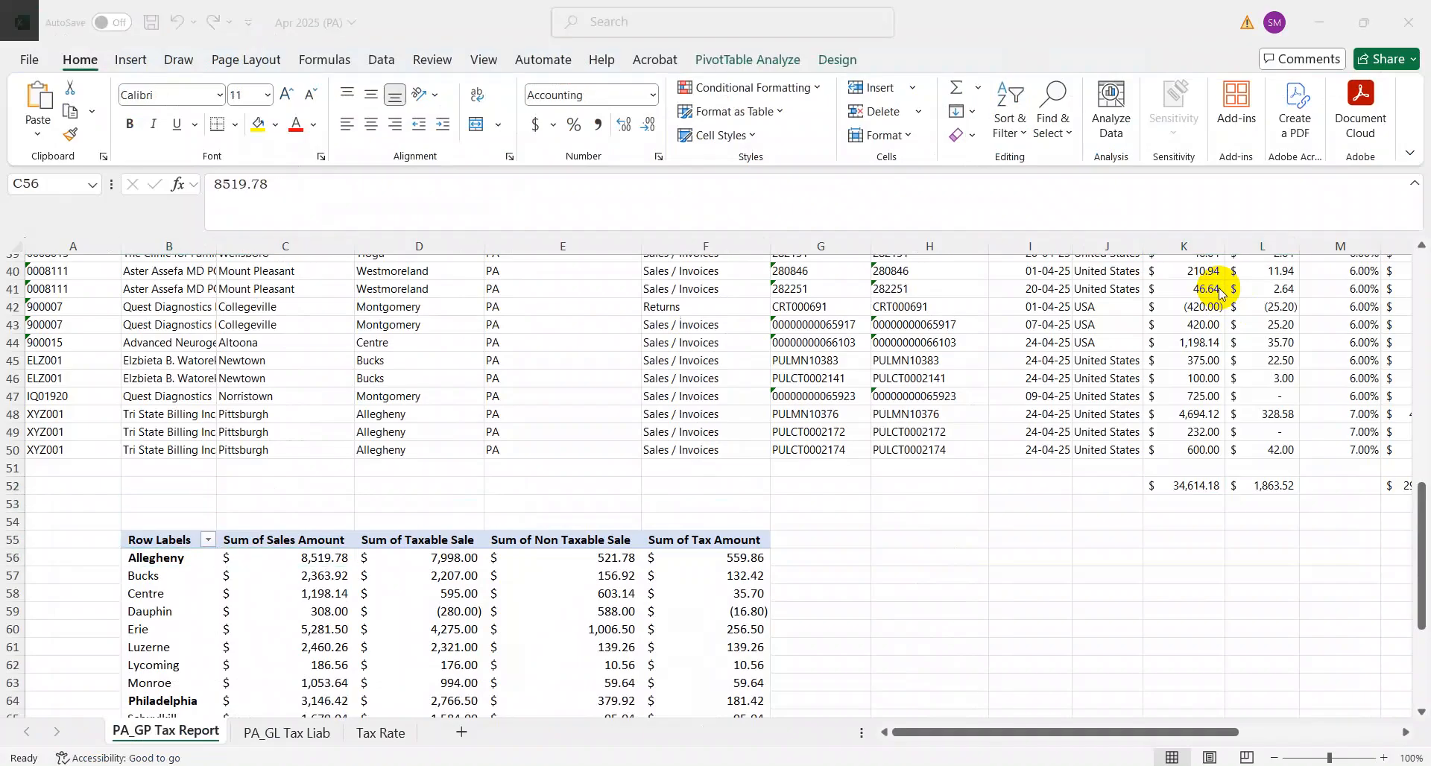
pyautogui.hotkey('alt', 'Tab')
pyautogui.hotkey('alt', 'Tab')
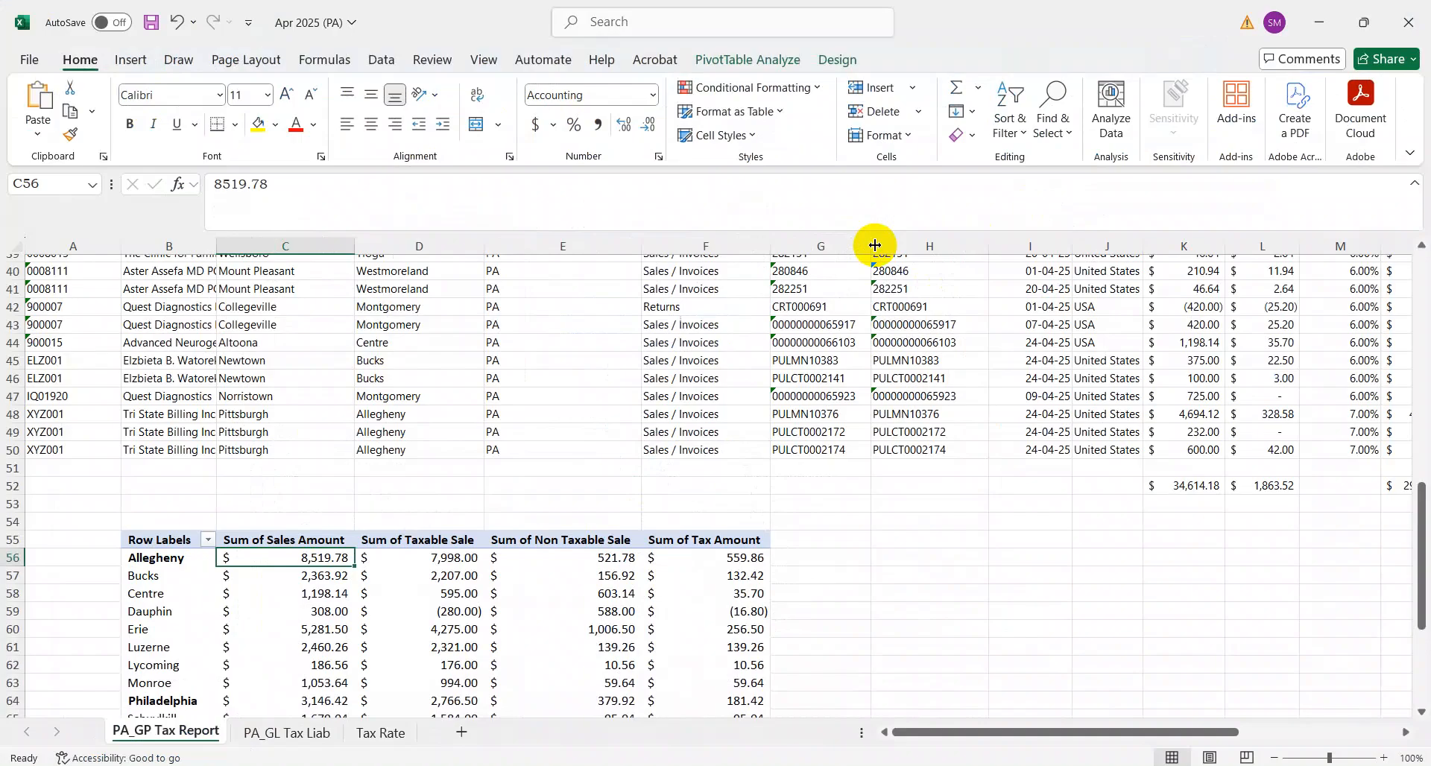
pyautogui.hotkey('alt', 'Tab')
pyautogui.hotkey('alt', 'Tab')
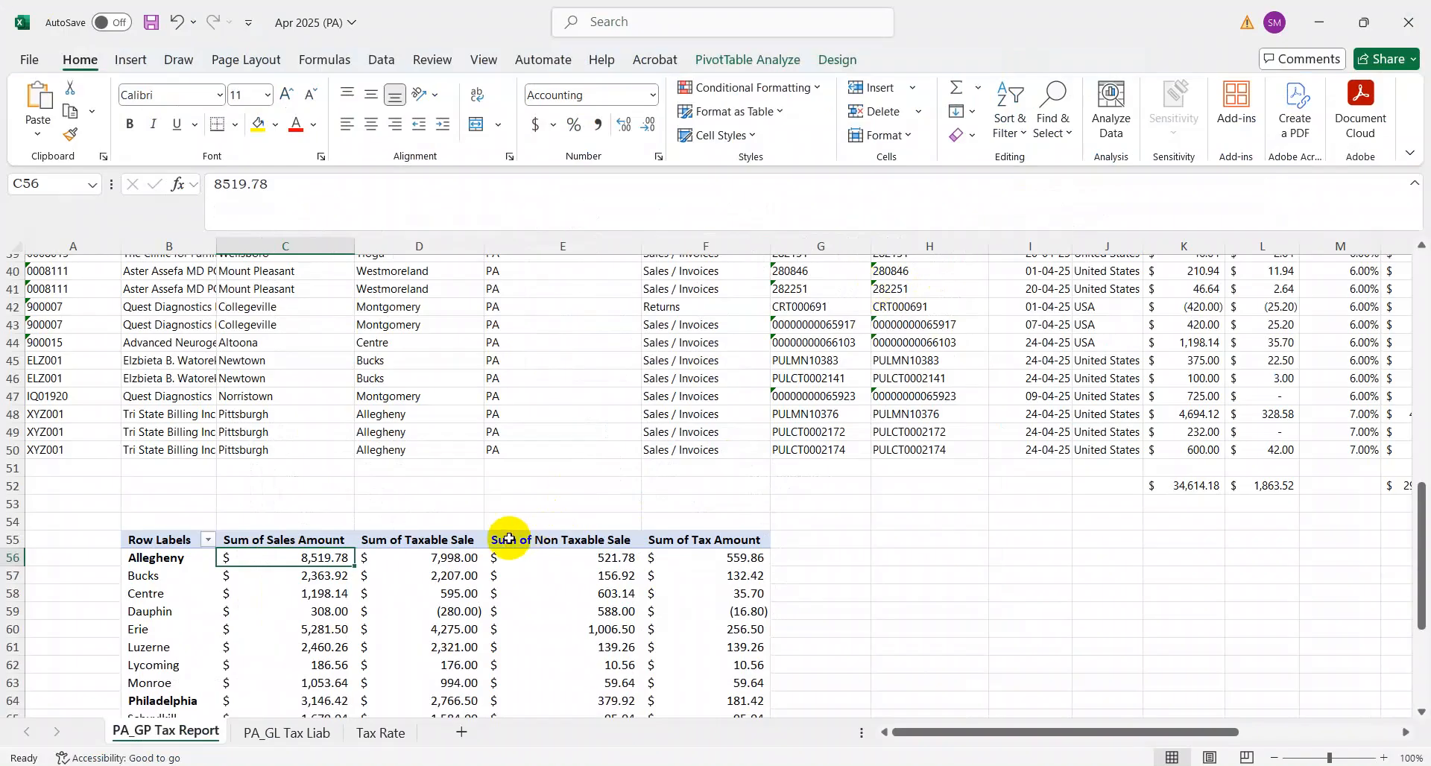
pyautogui.moveTo(663, 562)
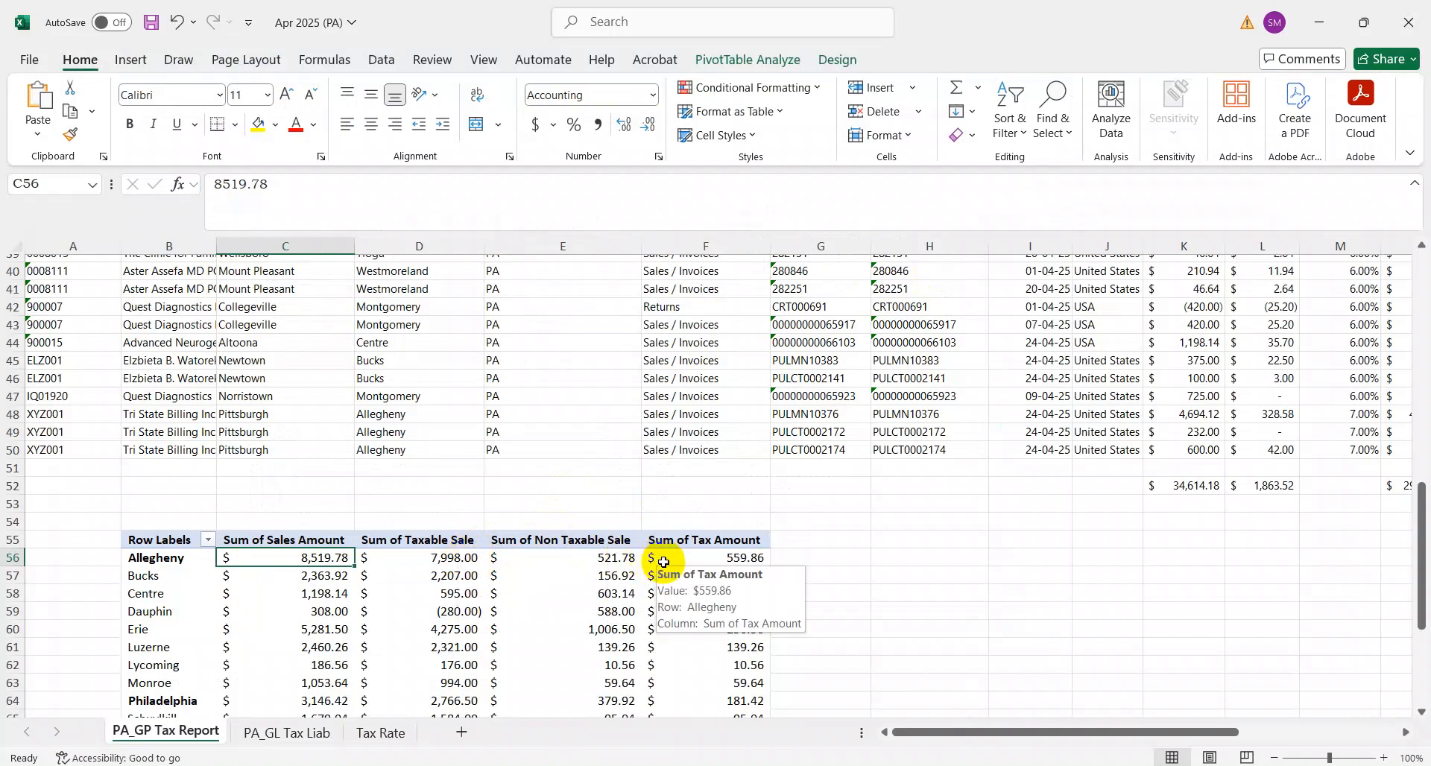
pyautogui.hotkey('alt', 'Tab')
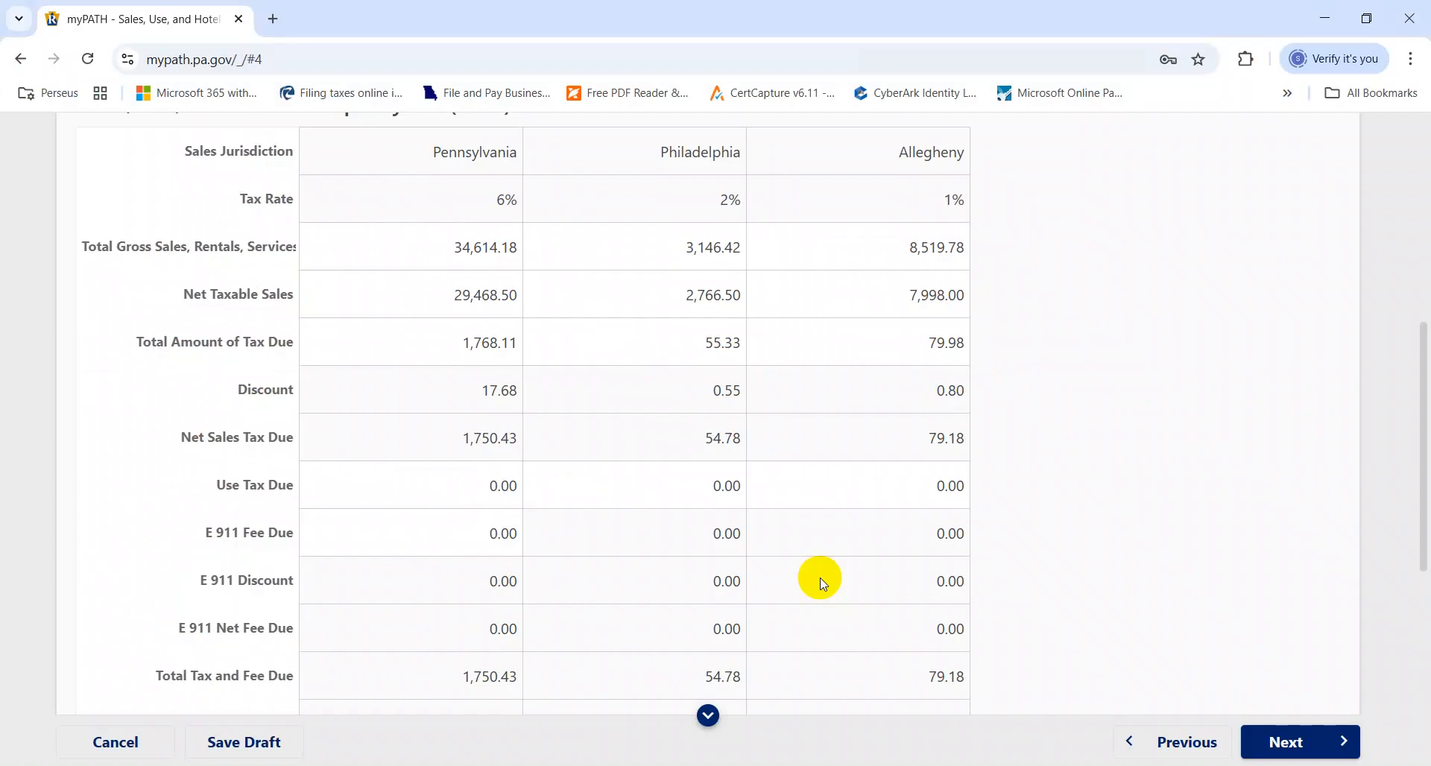
# Step: Compare Philadelphia's row in the Excel pivot table with the Philadelphia figures on the return
pyautogui.hotkey('alt', 'Tab')
pyautogui.press('Down')
pyautogui.press('Down')
pyautogui.press('Down')
pyautogui.press('Down')
pyautogui.press('Down')
pyautogui.press('Down')
pyautogui.press('Down')
pyautogui.press('Down')
pyautogui.press('Down')
pyautogui.press('Up')
pyautogui.press('Up')
pyautogui.hotkey('alt', 'Tab')
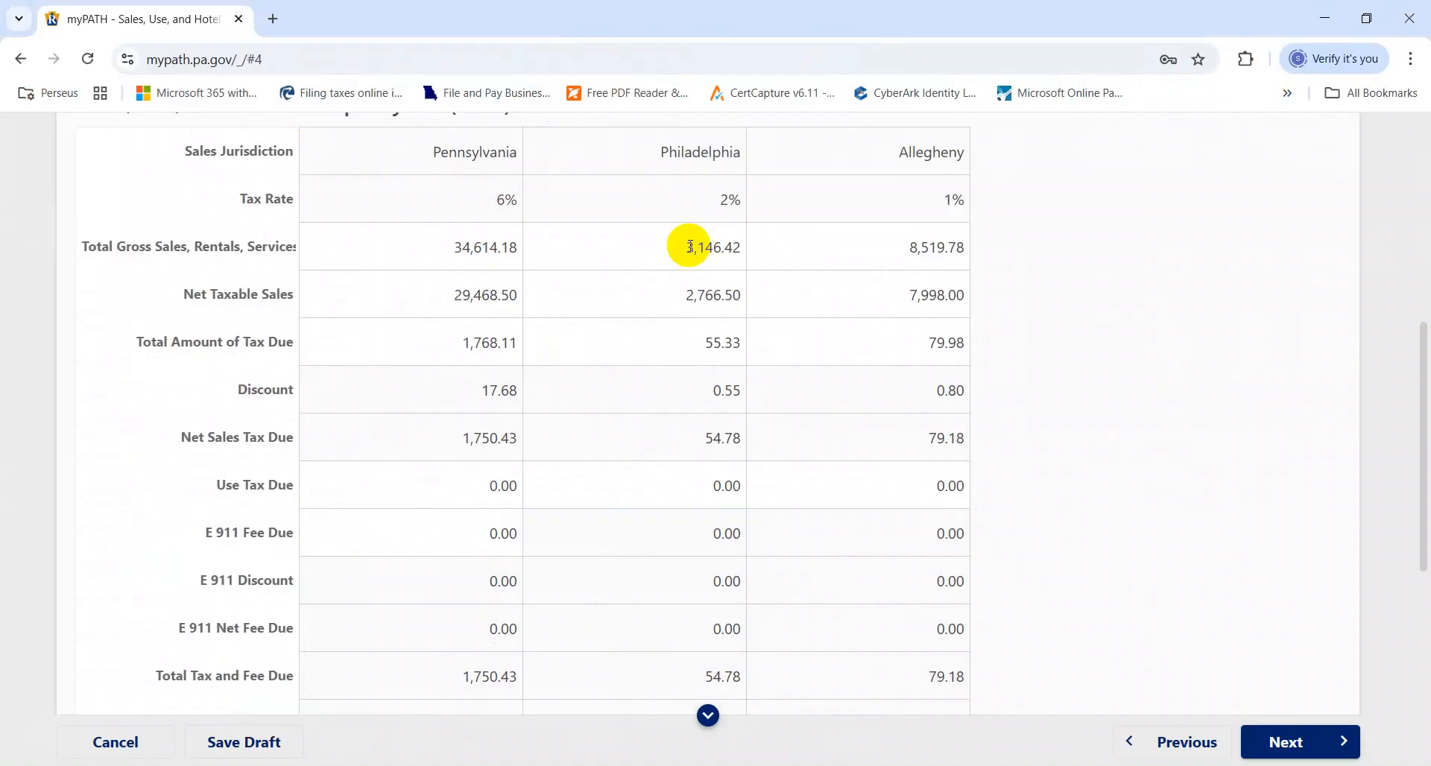
pyautogui.hotkey('alt', 'Tab')
pyautogui.hotkey('alt', 'Tab')
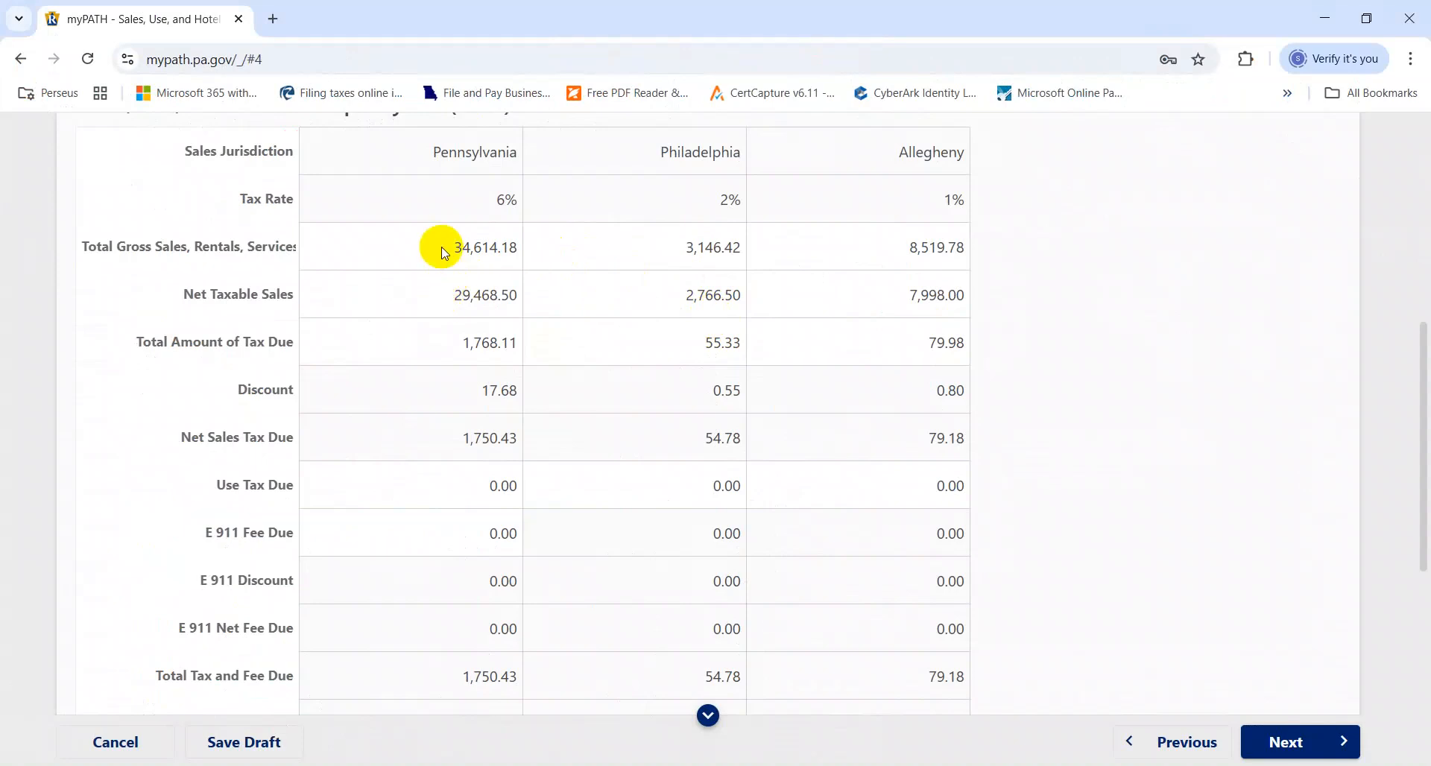
# Step: Compare the pivot table's grand totals in Excel with the Pennsylvania figures and Amount Due on the return
pyautogui.hotkey('alt', 'Tab')
pyautogui.scroll(-4, 441, 239)
pyautogui.hotkey('alt', 'Tab')
pyautogui.hotkey('alt', 'Tab')
pyautogui.press('Right')
pyautogui.press('Right')
pyautogui.press('Left')
pyautogui.hotkey('alt', 'Tab')
pyautogui.scroll(8, 503, 266)
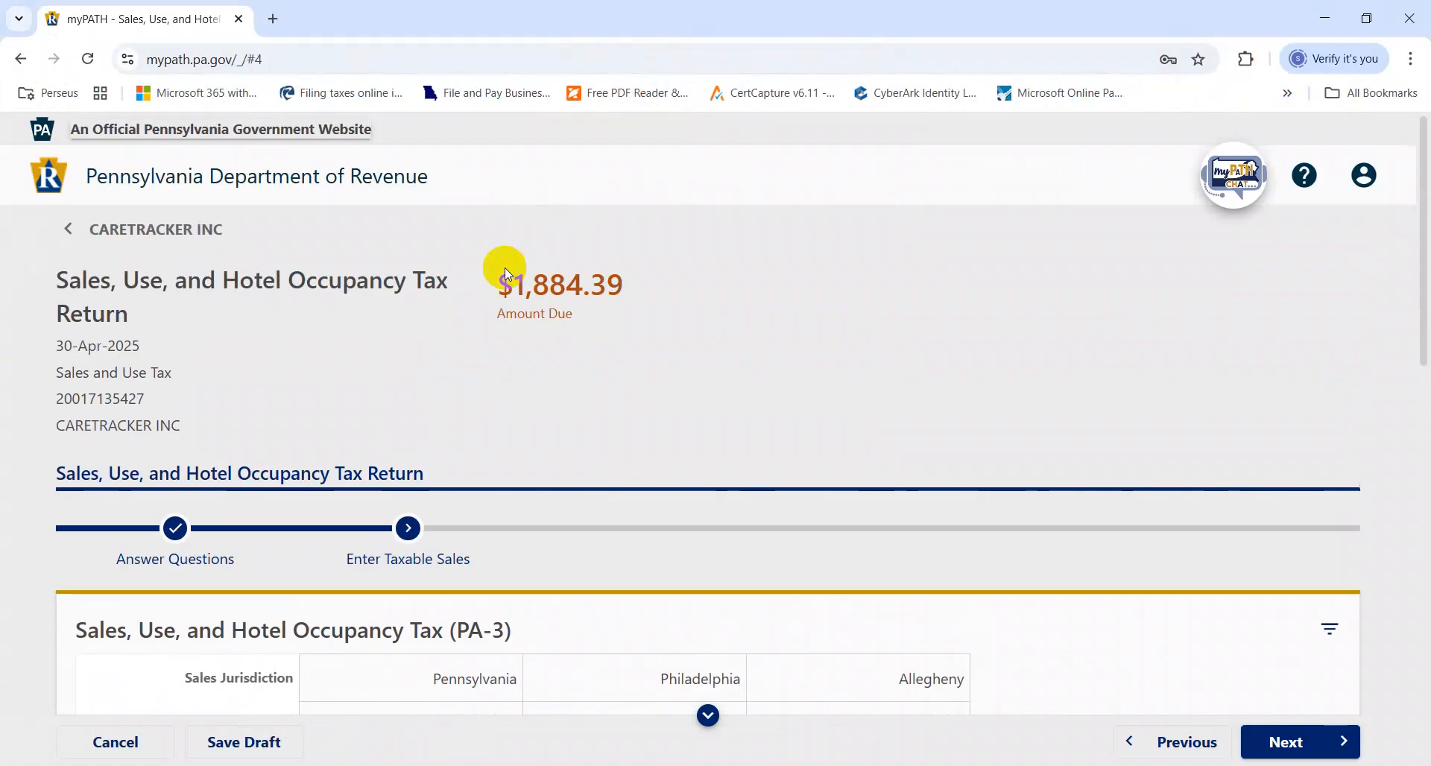
pyautogui.scroll(-5, 504, 267)
pyautogui.scroll(5, 504, 267)
# Step: In the Excel PA_GP Tax Report sheet, filter the Tax Amount column to exclude records with zero tax
pyautogui.hotkey('alt', 'Tab')
pyautogui.press('Right')
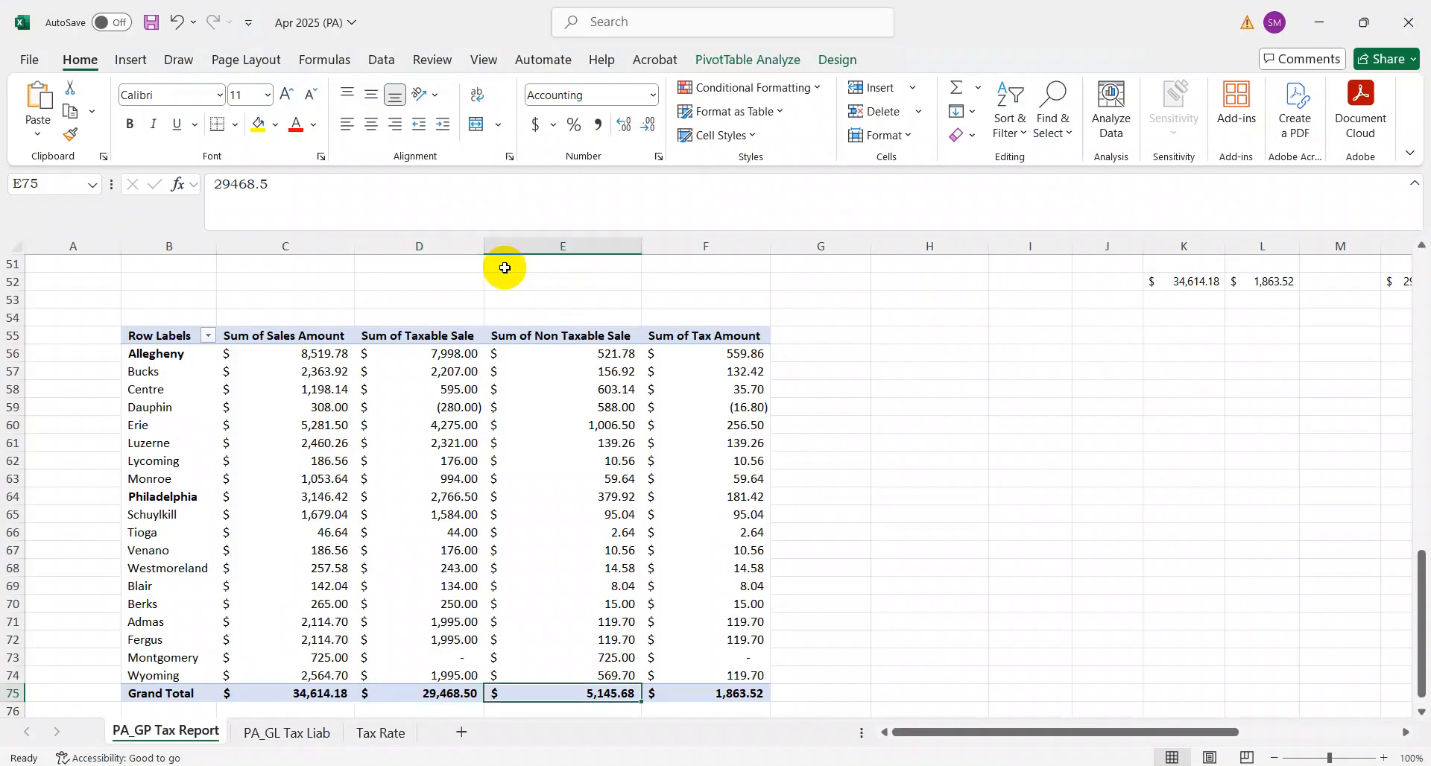
pyautogui.press('Right')
pyautogui.press('Right')
pyautogui.press('Right')
pyautogui.press('Right')
pyautogui.press('Right')
pyautogui.press('Right')
pyautogui.press('Right')
pyautogui.press('Right')
pyautogui.press('Left')
pyautogui.press('Left')
pyautogui.hotkey('ctrl', 'Up')
pyautogui.hotkey('ctrl', 'Up')
pyautogui.hotkey('ctrl', 'Up')
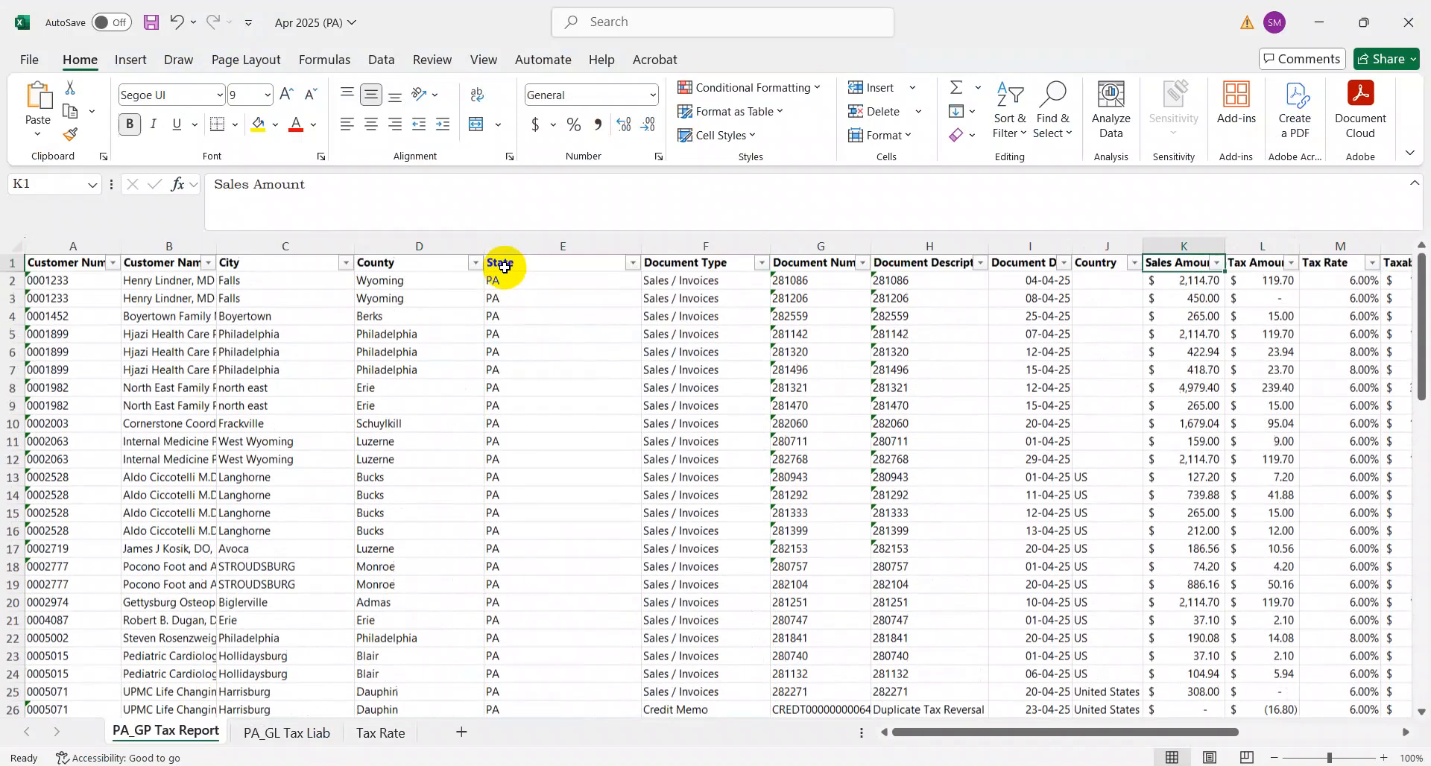
pyautogui.press('Right')
pyautogui.hotkey('alt', 'Down')
pyautogui.press('Down')
pyautogui.press('Down')
pyautogui.press('Down')
pyautogui.press('Down')
pyautogui.press('Down')
pyautogui.press('Down')
pyautogui.press('Down')
pyautogui.press('Down')
pyautogui.press('Down')
pyautogui.press('Down')
pyautogui.press('space')
pyautogui.press('Return')
# Step: Inspect the Non Taxable Sale formulas of the last filtered records, rows 42 to 50 in the PA_GP Tax Report sheet
pyautogui.press('Right')
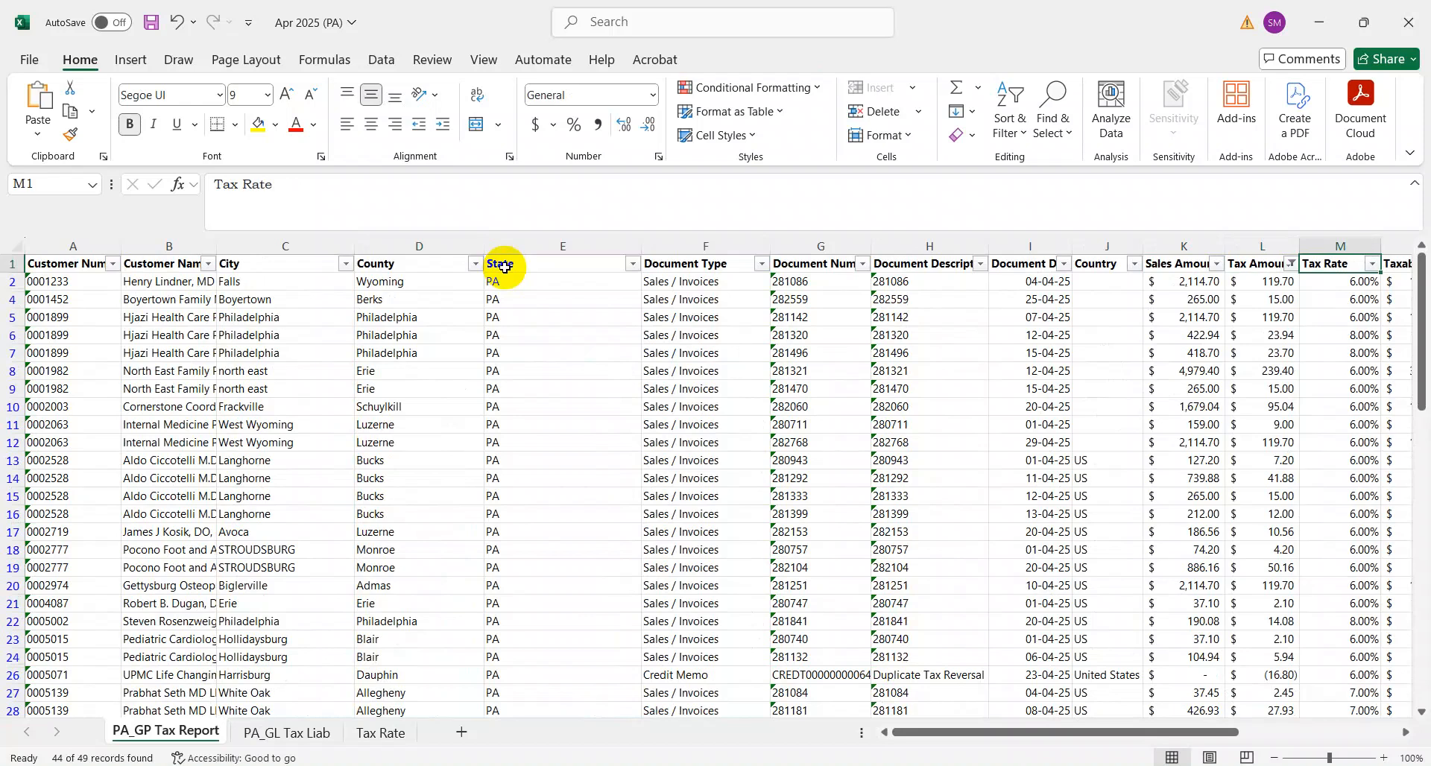
pyautogui.press('Right')
pyautogui.press('Right')
pyautogui.hotkey('ctrl', 'Down')
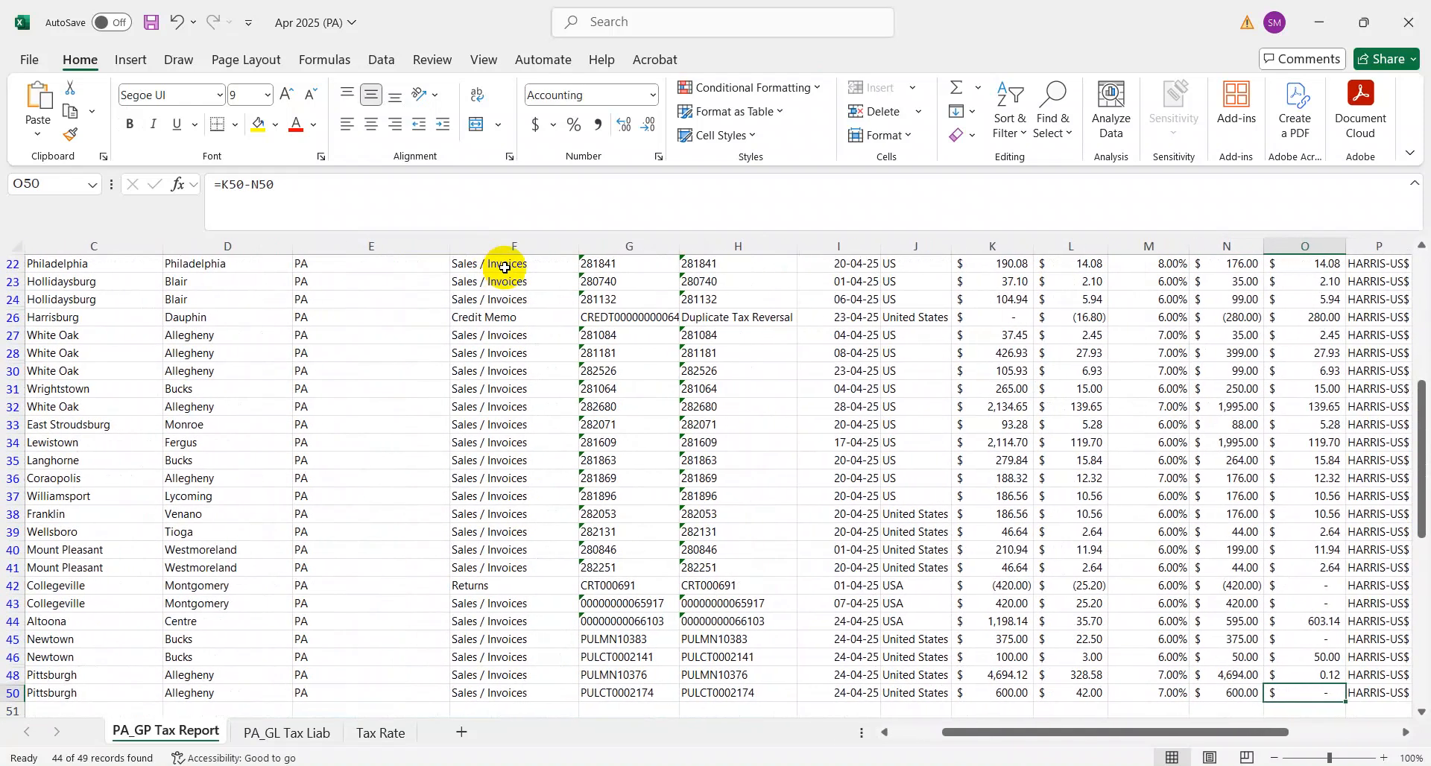
pyautogui.press('Up')
pyautogui.press('Up')
pyautogui.press('Up')
pyautogui.press('Up')
pyautogui.press('Up')
pyautogui.press('Up')
pyautogui.press('Up')
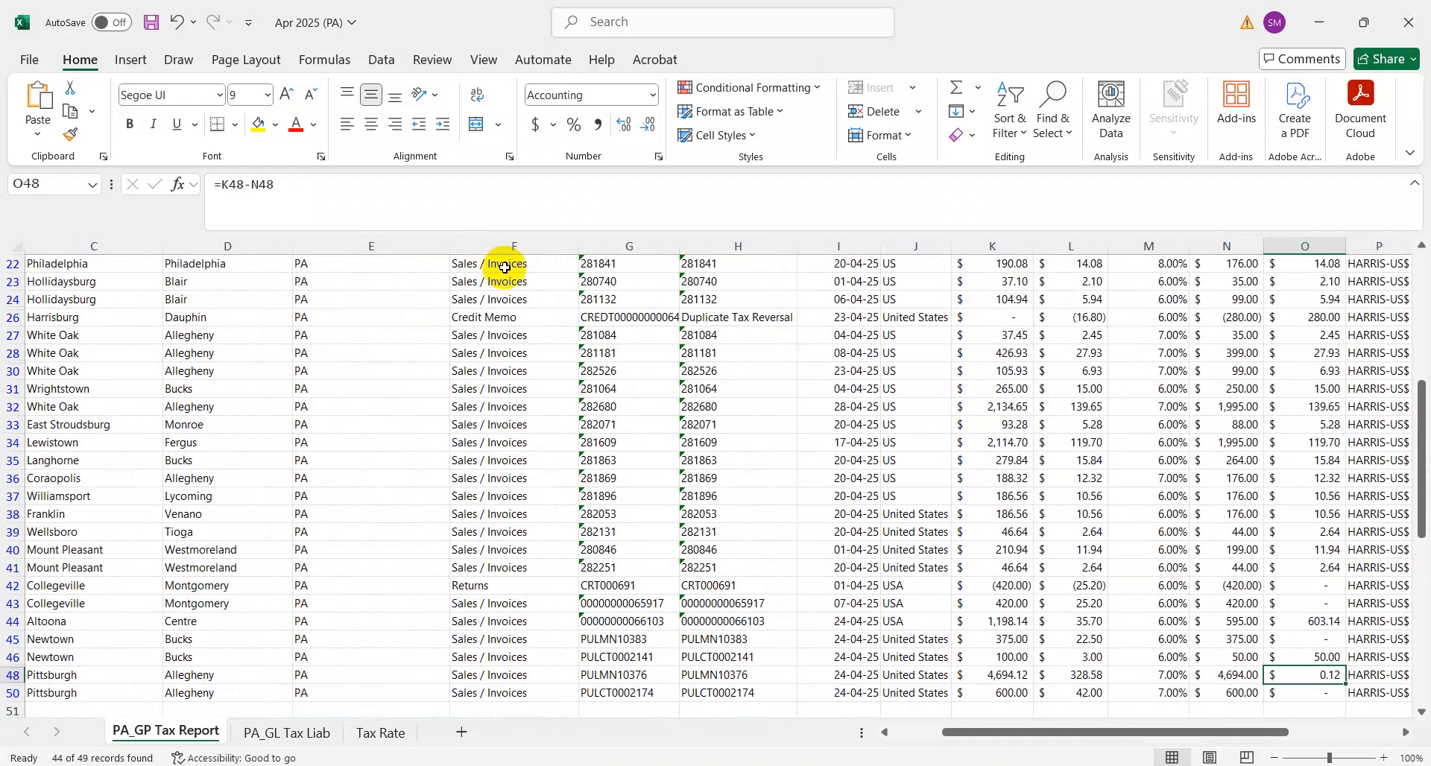
pyautogui.press('Down')
pyautogui.press('F2')
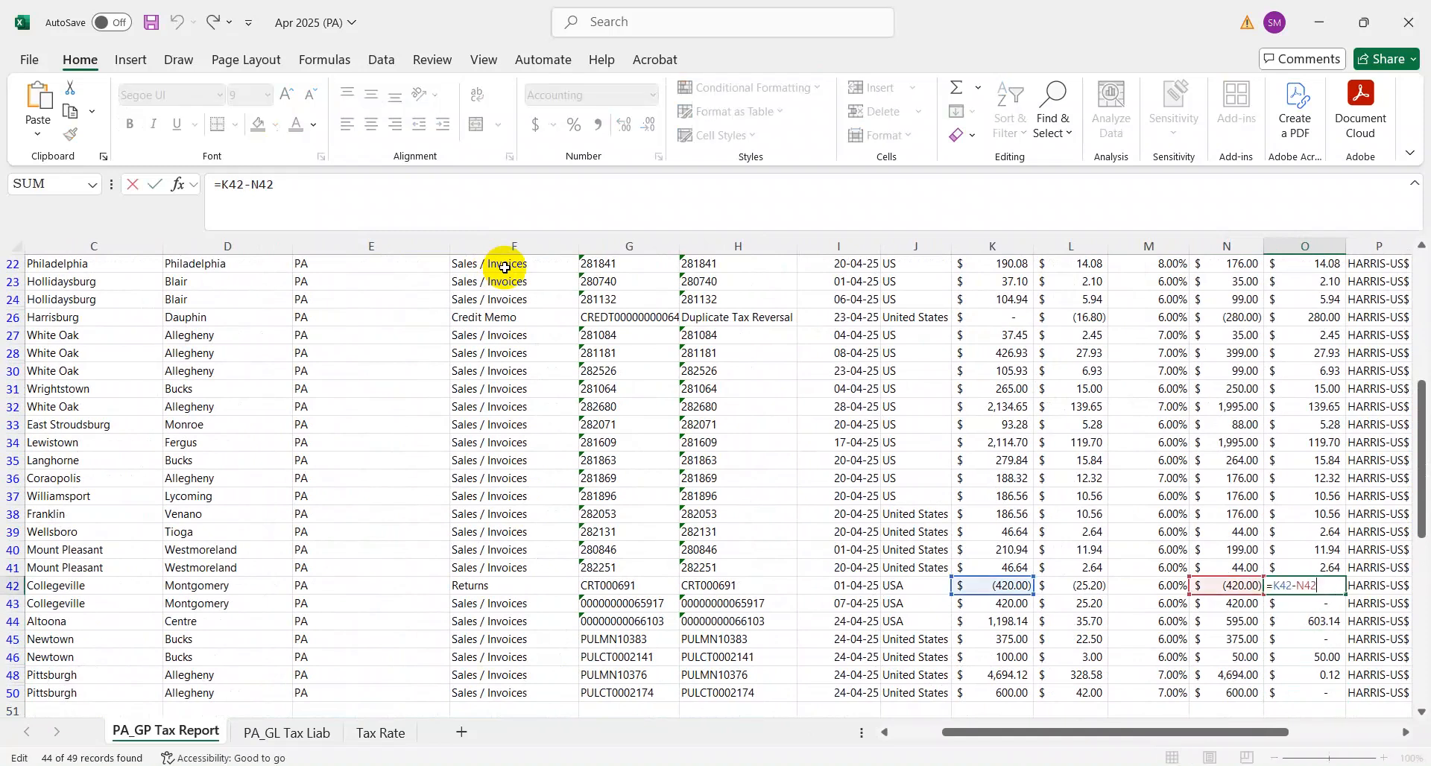
pyautogui.press('Return')
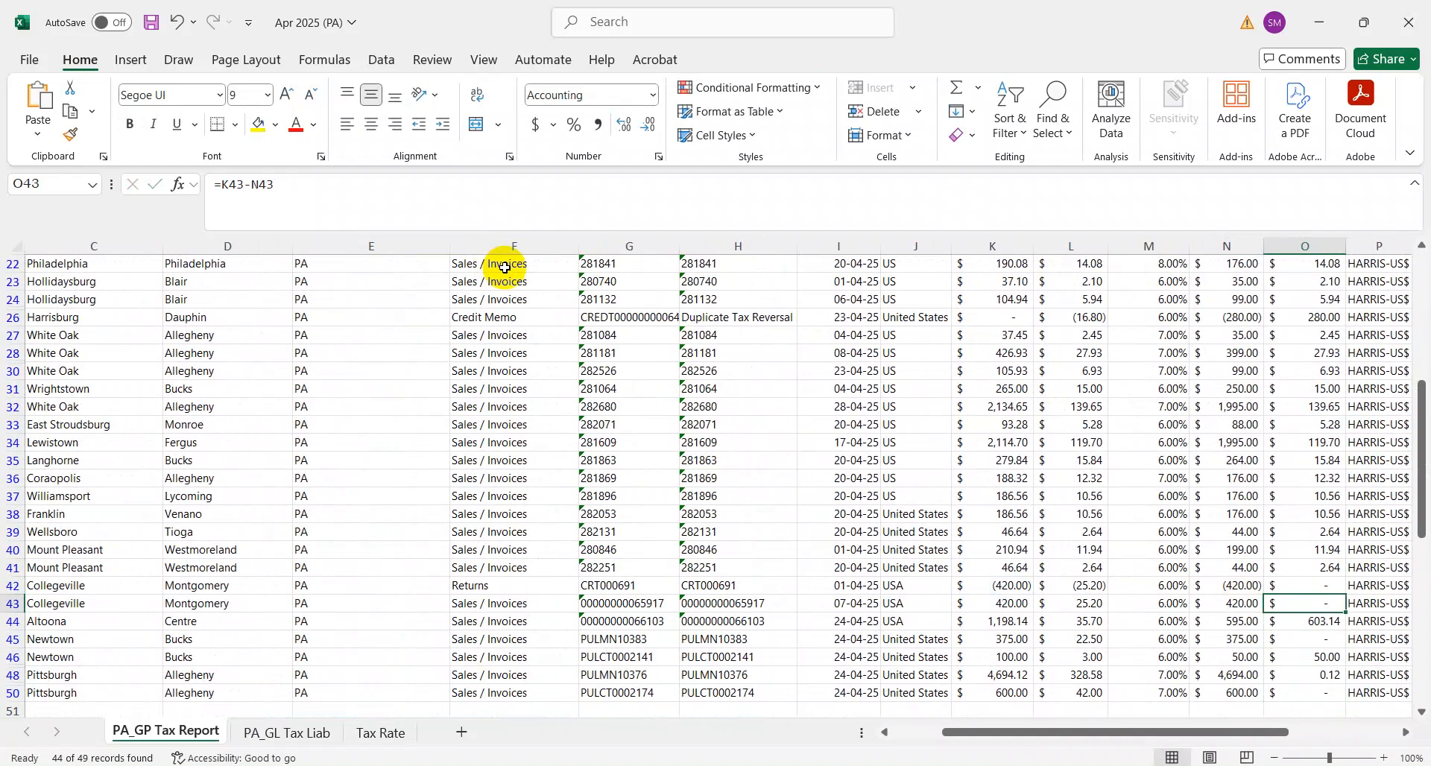
pyautogui.press('F2')
pyautogui.press('Return')
pyautogui.press('Down')
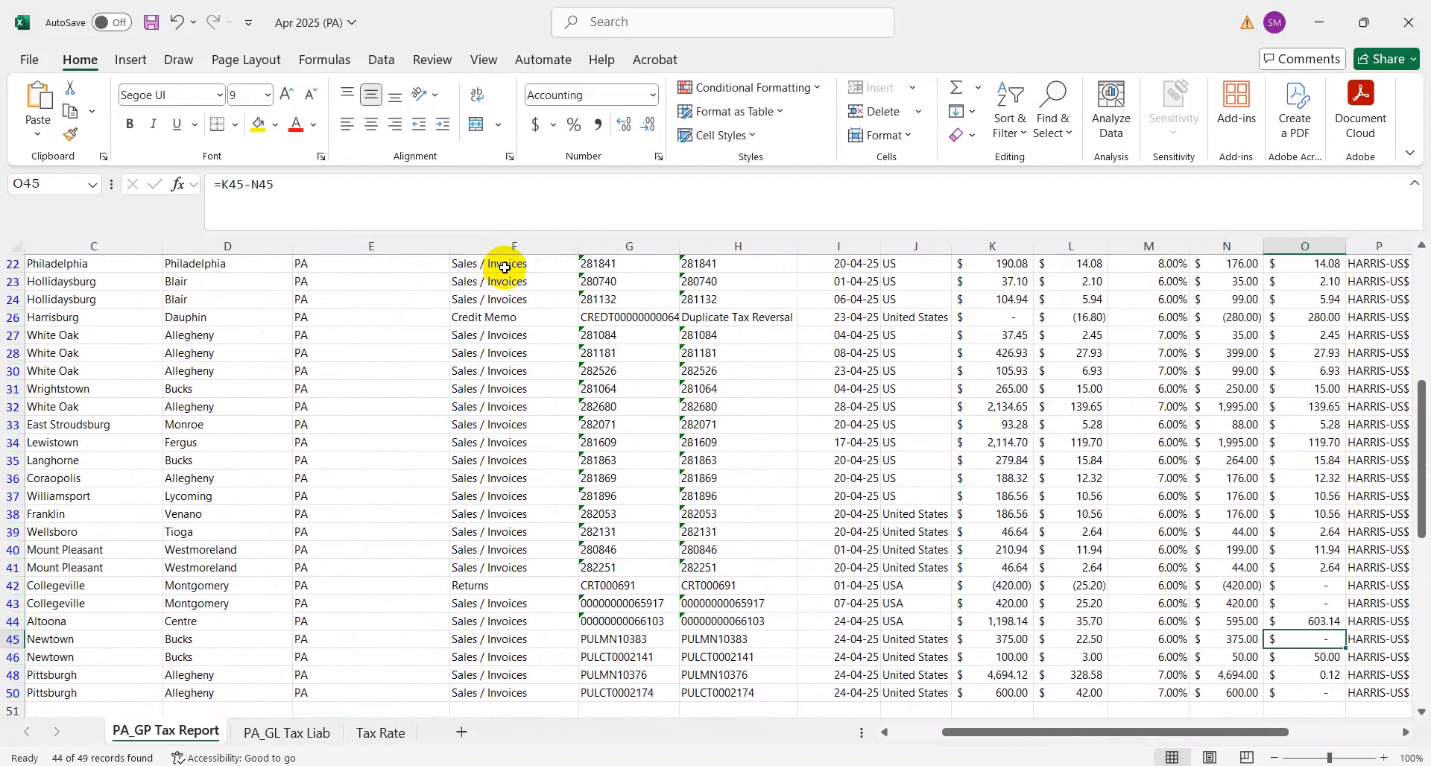
pyautogui.press('F2')
pyautogui.press('Return')
pyautogui.press('Down')
pyautogui.press('Down')
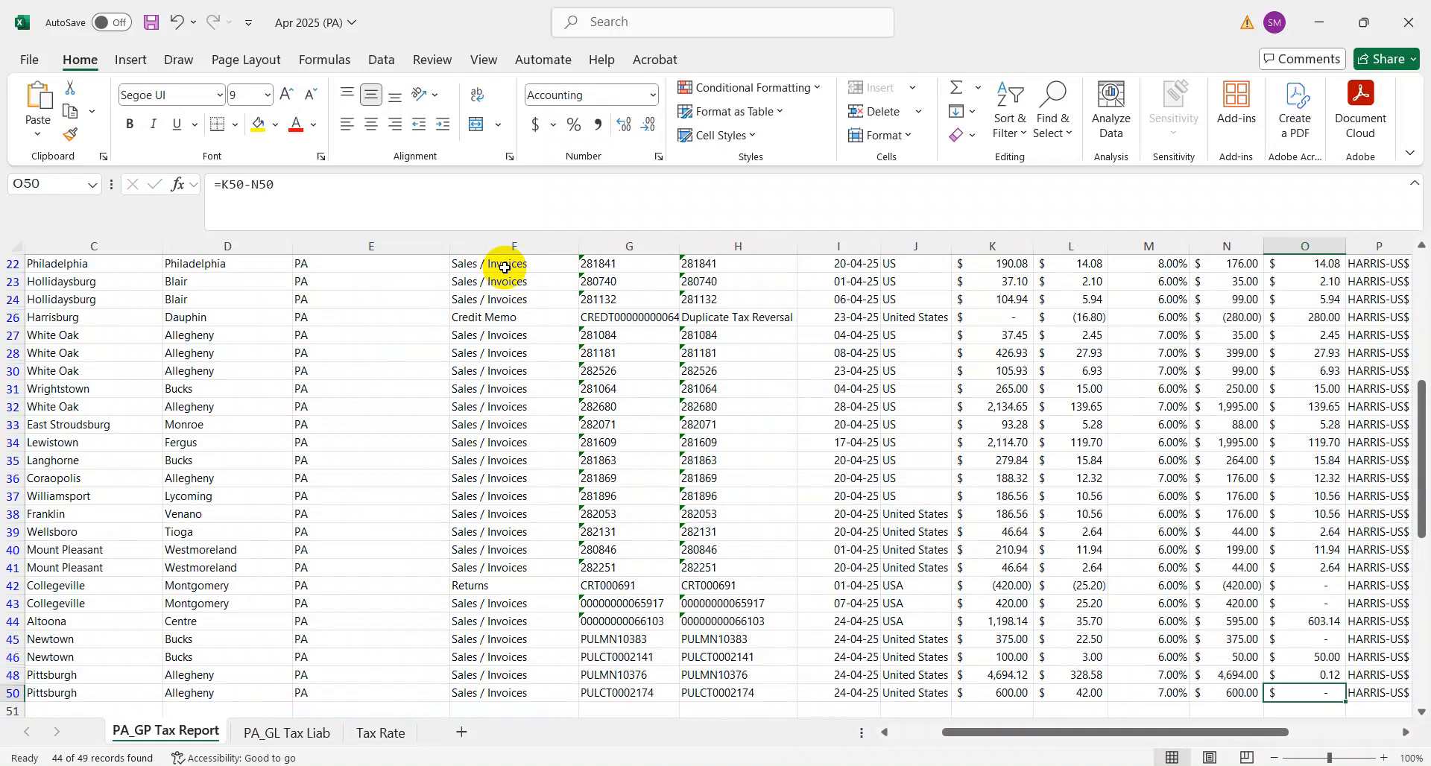
# Step: Review the Non Taxable Sale column from its header to its end, and back up to the Dauphin credit memo in row 26
pyautogui.hotkey('ctrl', 'Up')
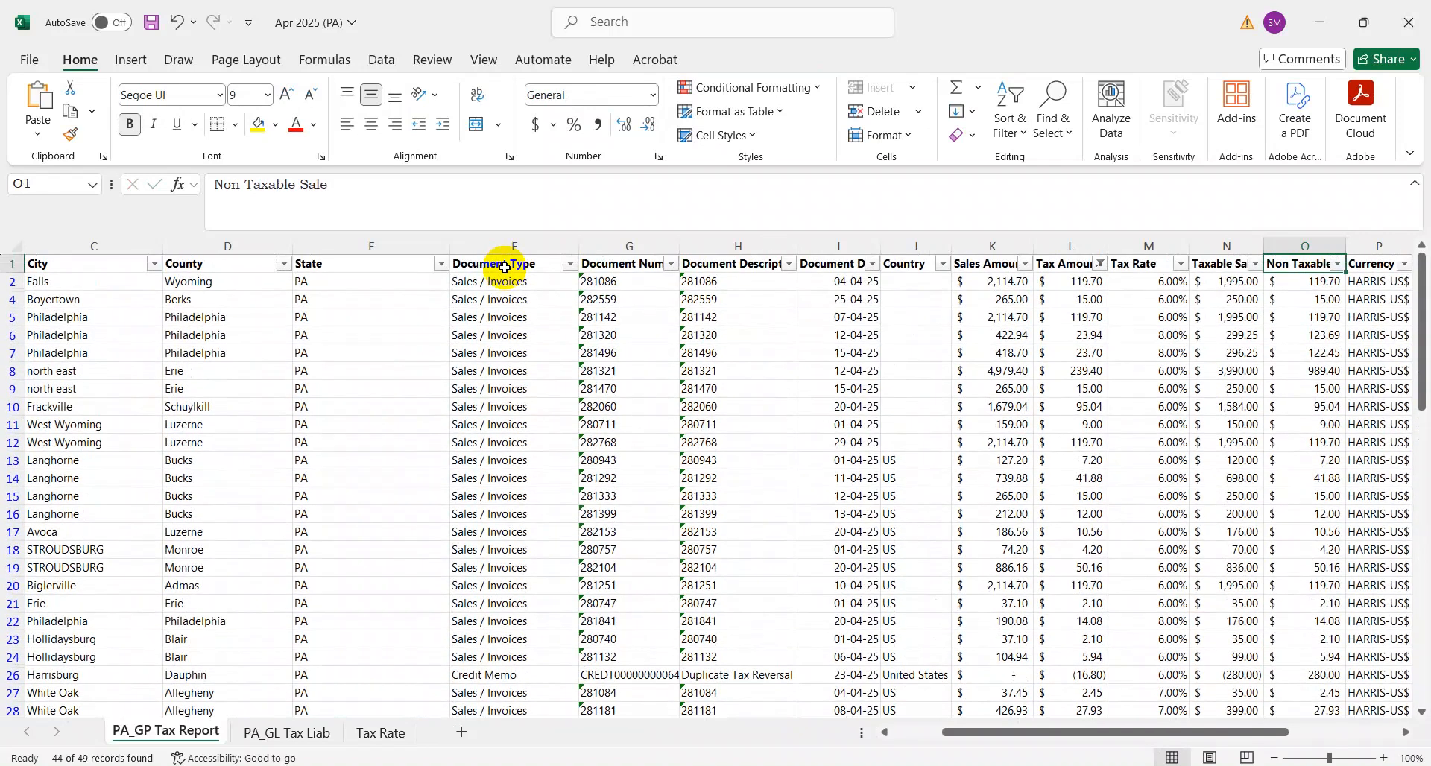
pyautogui.hotkey('ctrl', 'Down')
pyautogui.press('Up')
pyautogui.press('Up')
pyautogui.press('Up')
pyautogui.press('Up')
pyautogui.press('Up')
pyautogui.press('Up')
pyautogui.press('Up')
pyautogui.press('Up')
pyautogui.press('Up')
pyautogui.press('Up')
pyautogui.press('Up')
pyautogui.press('Up')
pyautogui.press('Up')
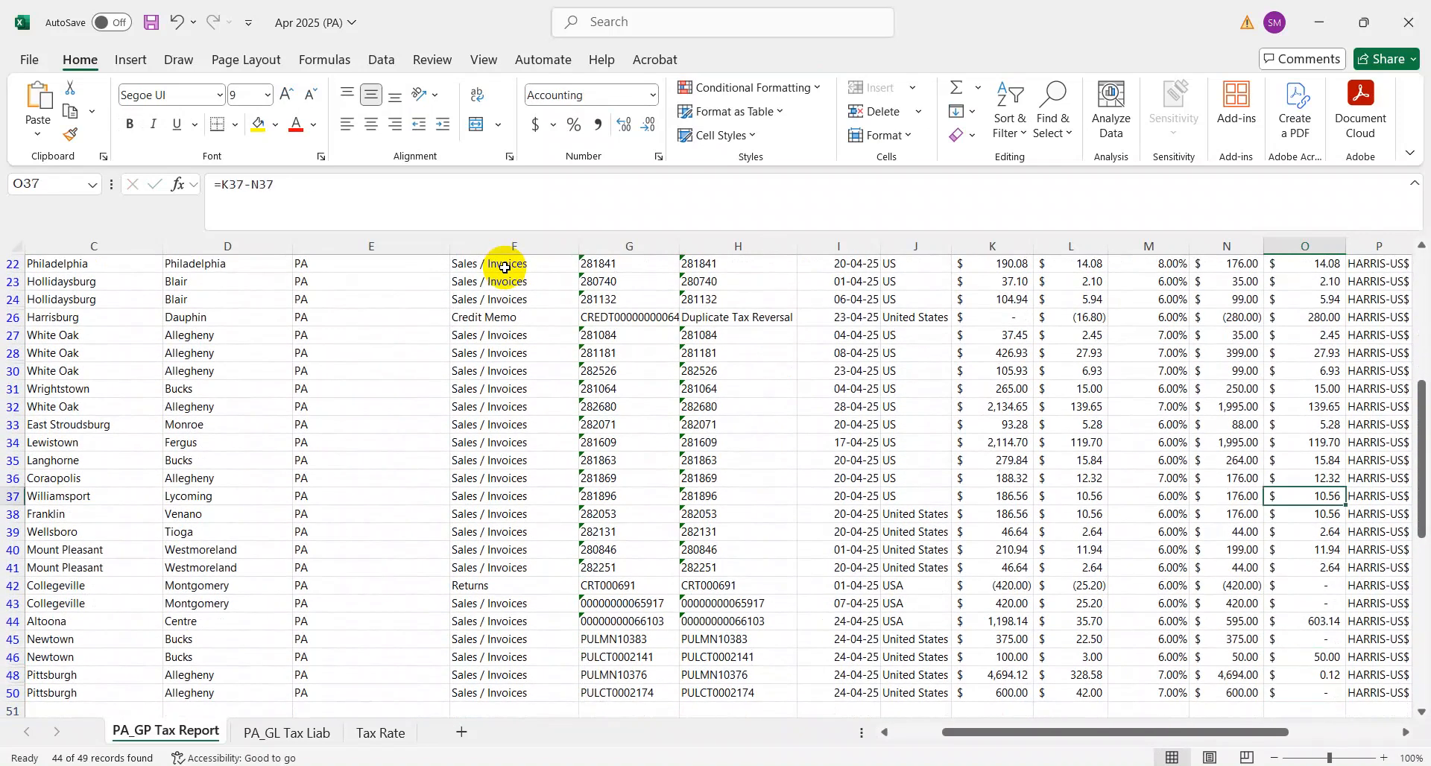
pyautogui.press('Up')
pyautogui.press('Up')
pyautogui.press('Up')
pyautogui.press('Up')
pyautogui.press('Up')
pyautogui.press('Up')
pyautogui.press('Up')
pyautogui.press('Up')
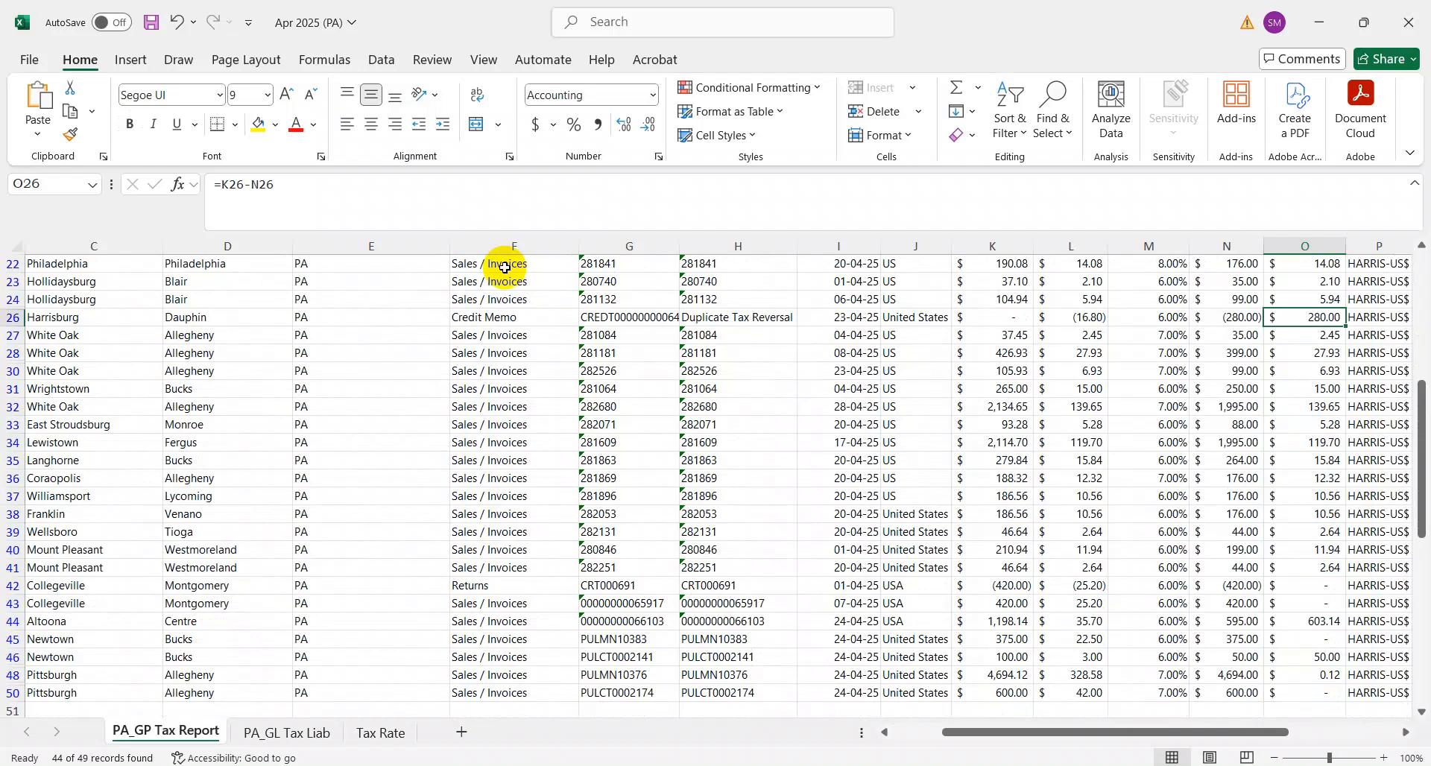
# Step: Check the filtered records against the column totals and the county pivot table's grand totals
pyautogui.press('pagedown')
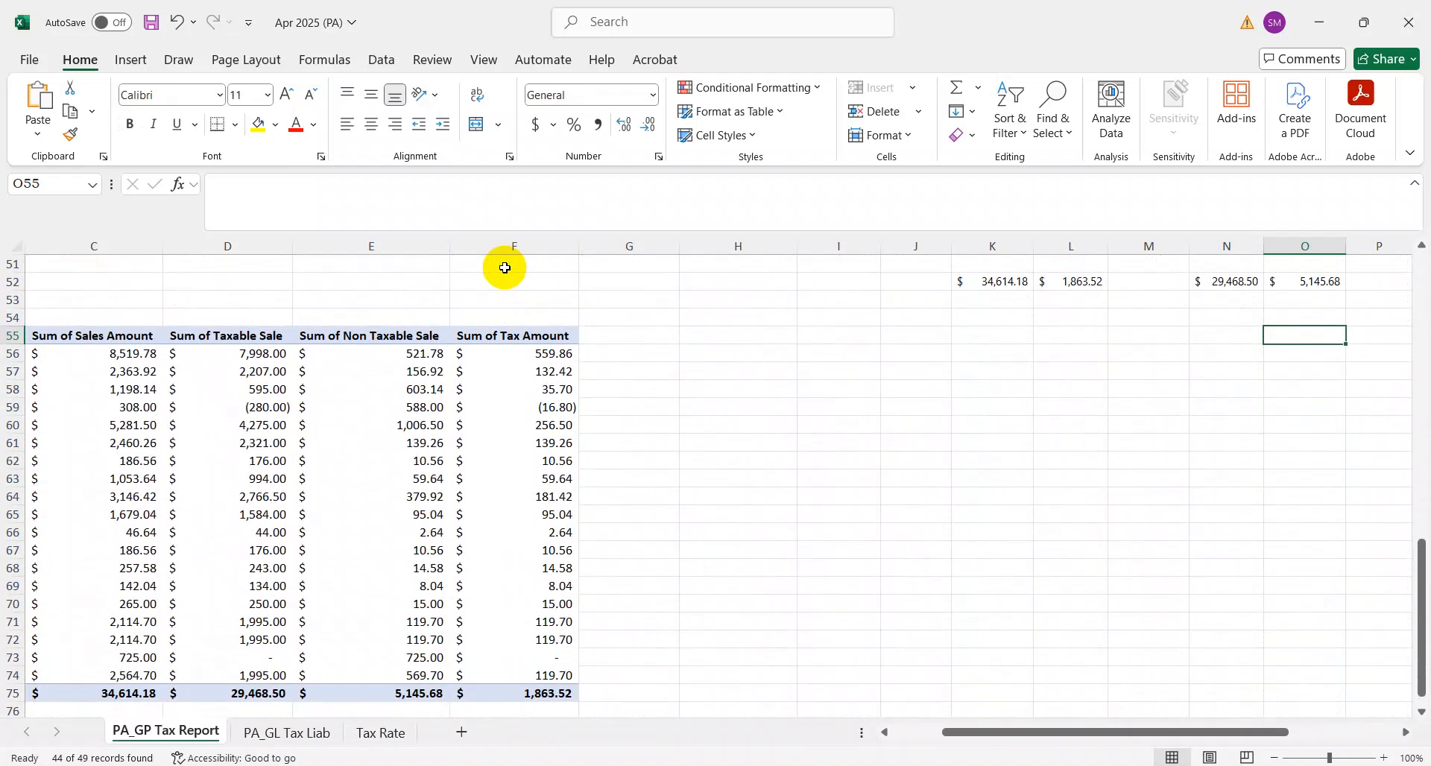
pyautogui.press('pageup')
pyautogui.scroll(7, 505, 268)
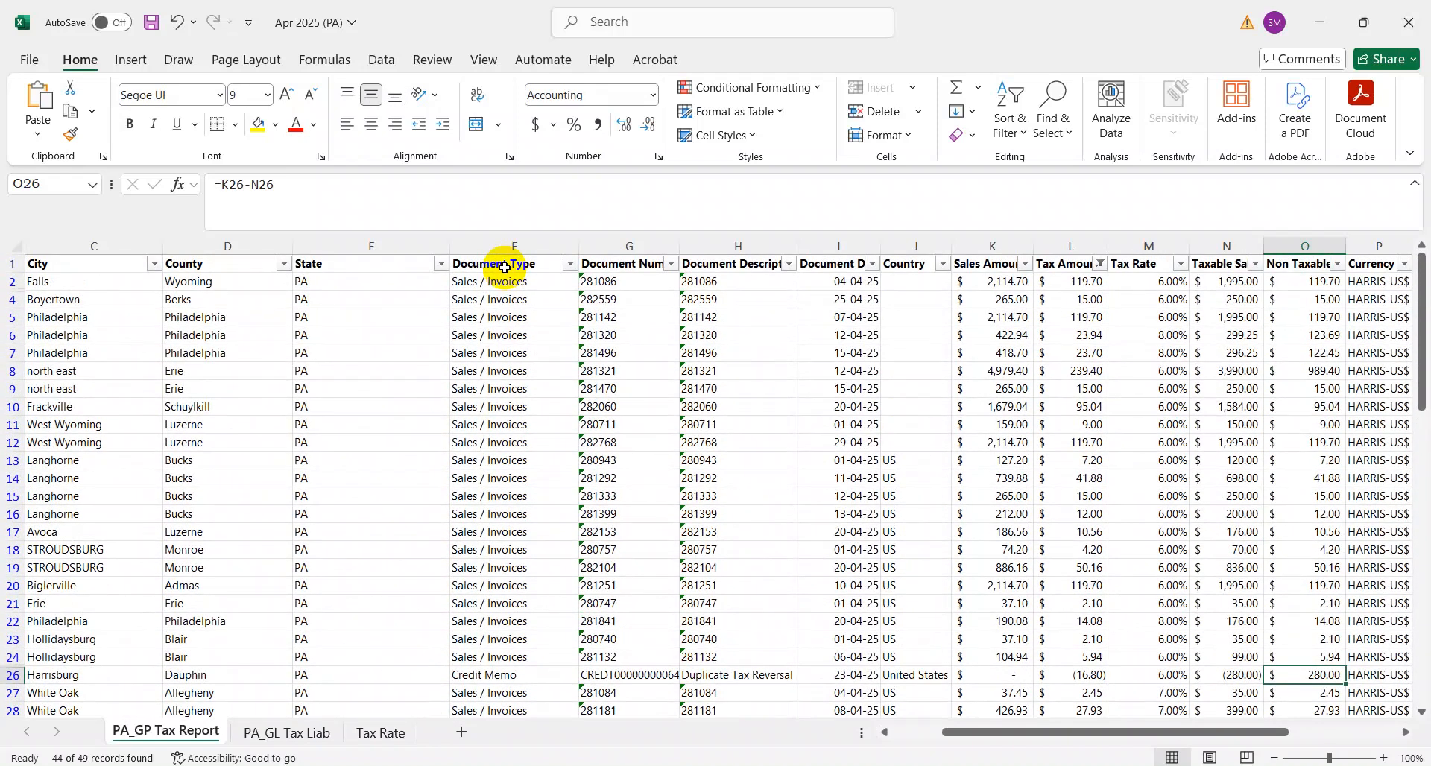
pyautogui.press('pagedown')
pyautogui.press('pagedown')
pyautogui.press('Left')
pyautogui.press('Left')
pyautogui.press('Left')
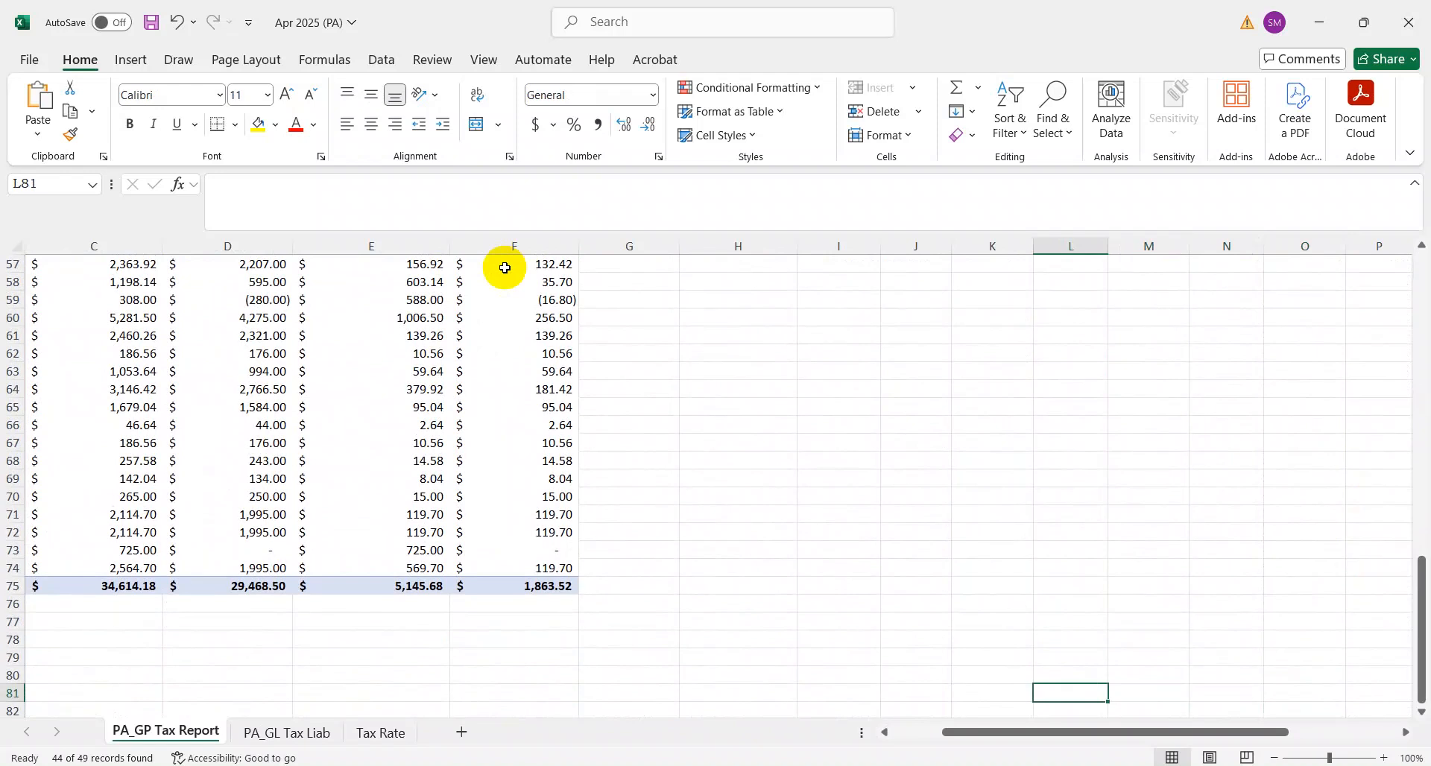
# Step: Compare the Tax Amount total in the Excel report with the tax rows and Amount Due on the myPATH return
pyautogui.hotkey('ctrl', 'Up')
pyautogui.press('Down')
pyautogui.hotkey('alt', 'Tab')
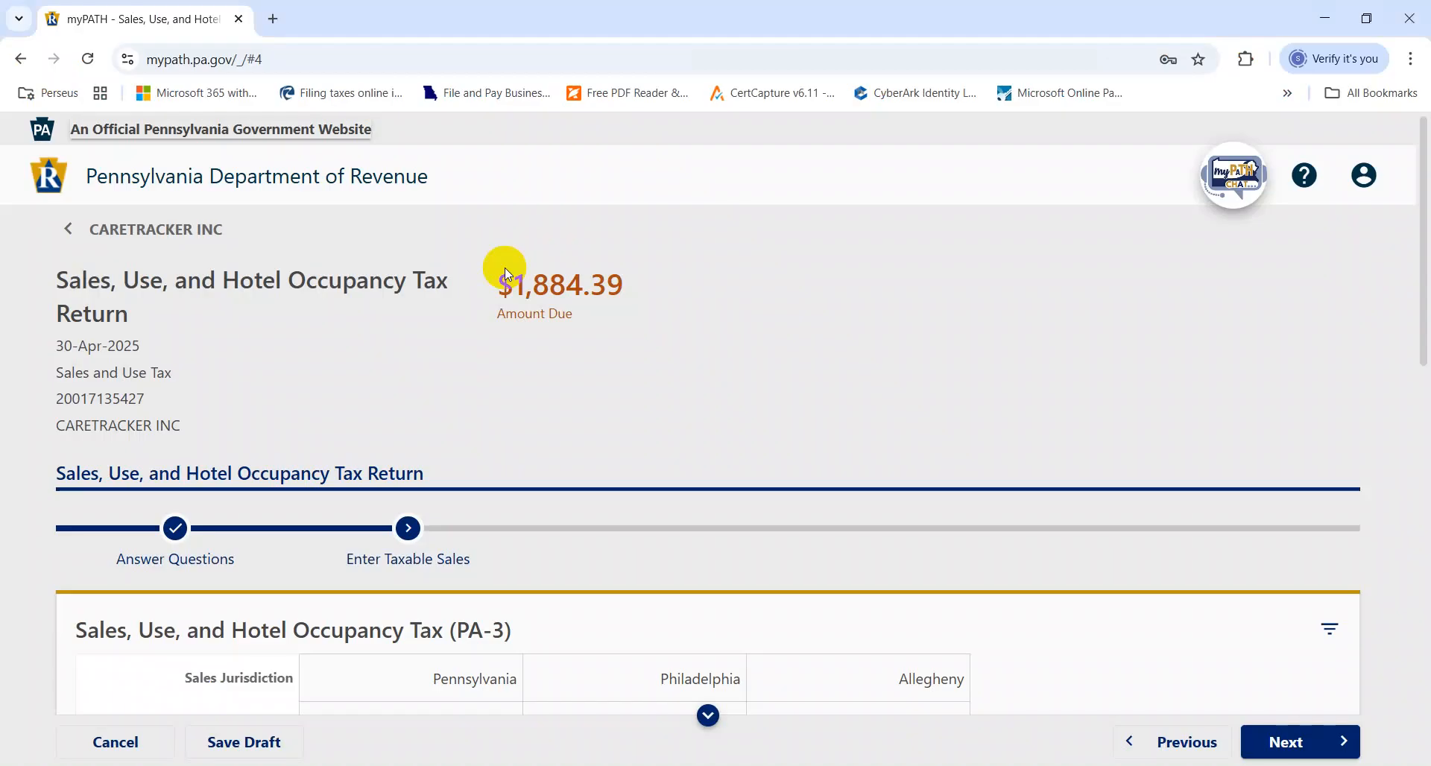
pyautogui.press('pagedown')
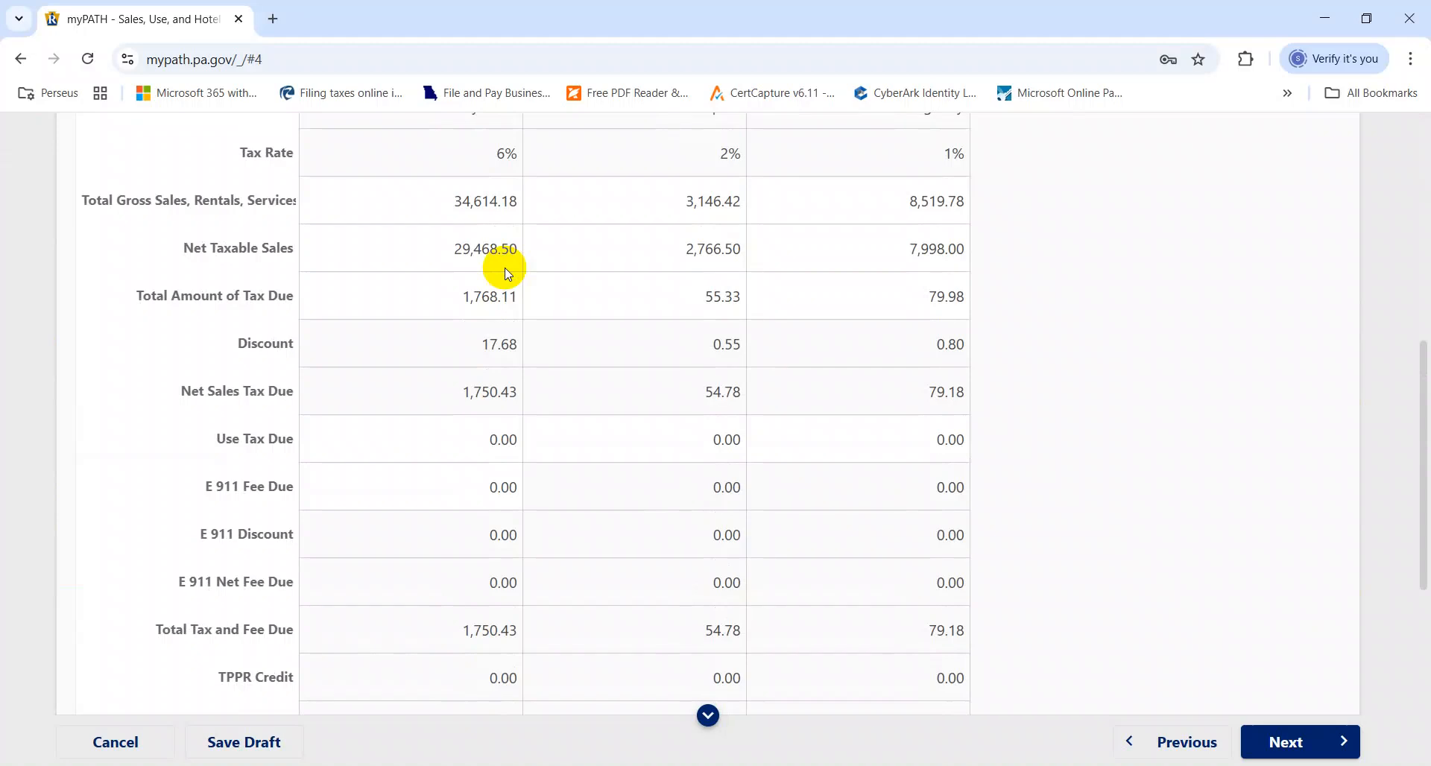
pyautogui.hotkey('alt', 'Tab')
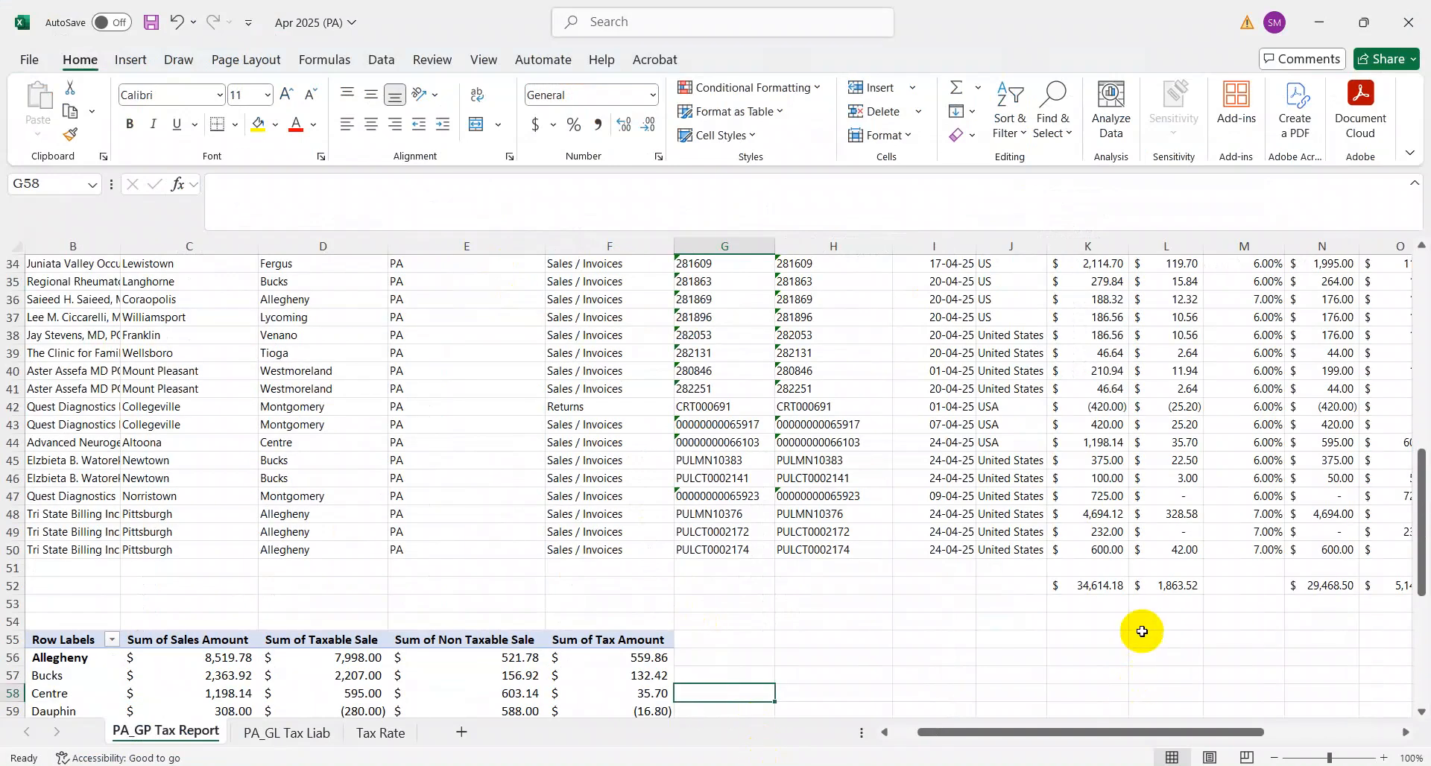
pyautogui.click(1158, 601)
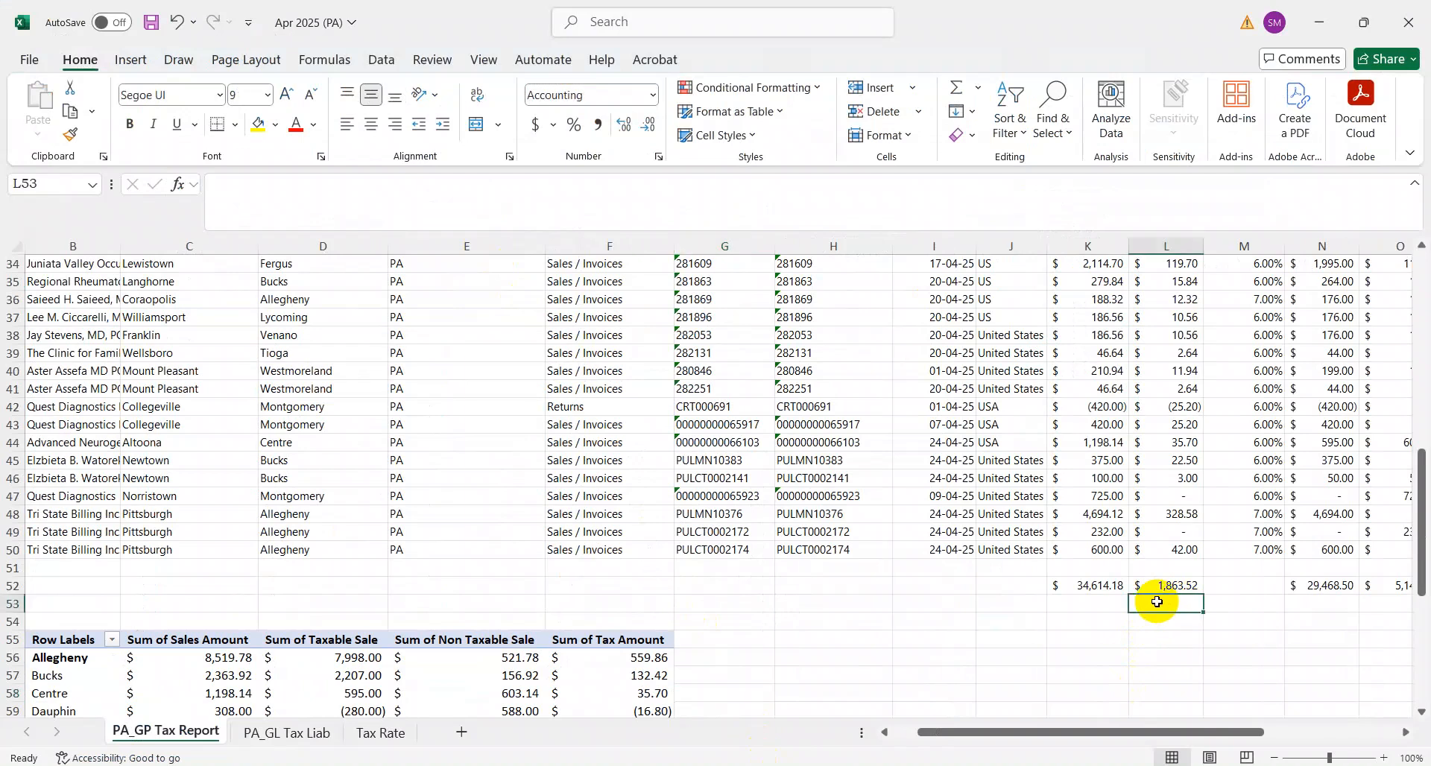
pyautogui.hotkey('alt', 'Tab')
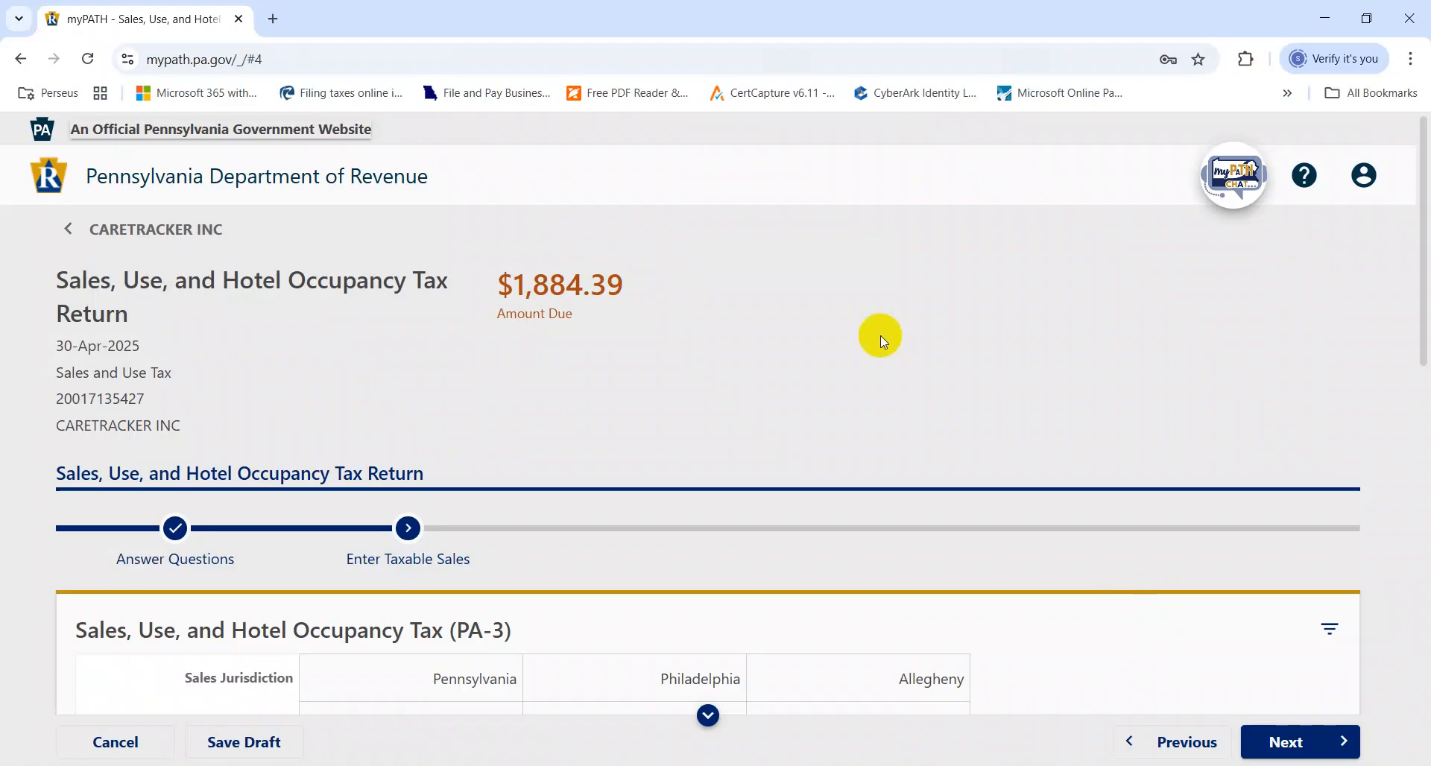
pyautogui.hotkey('alt', 'Tab')
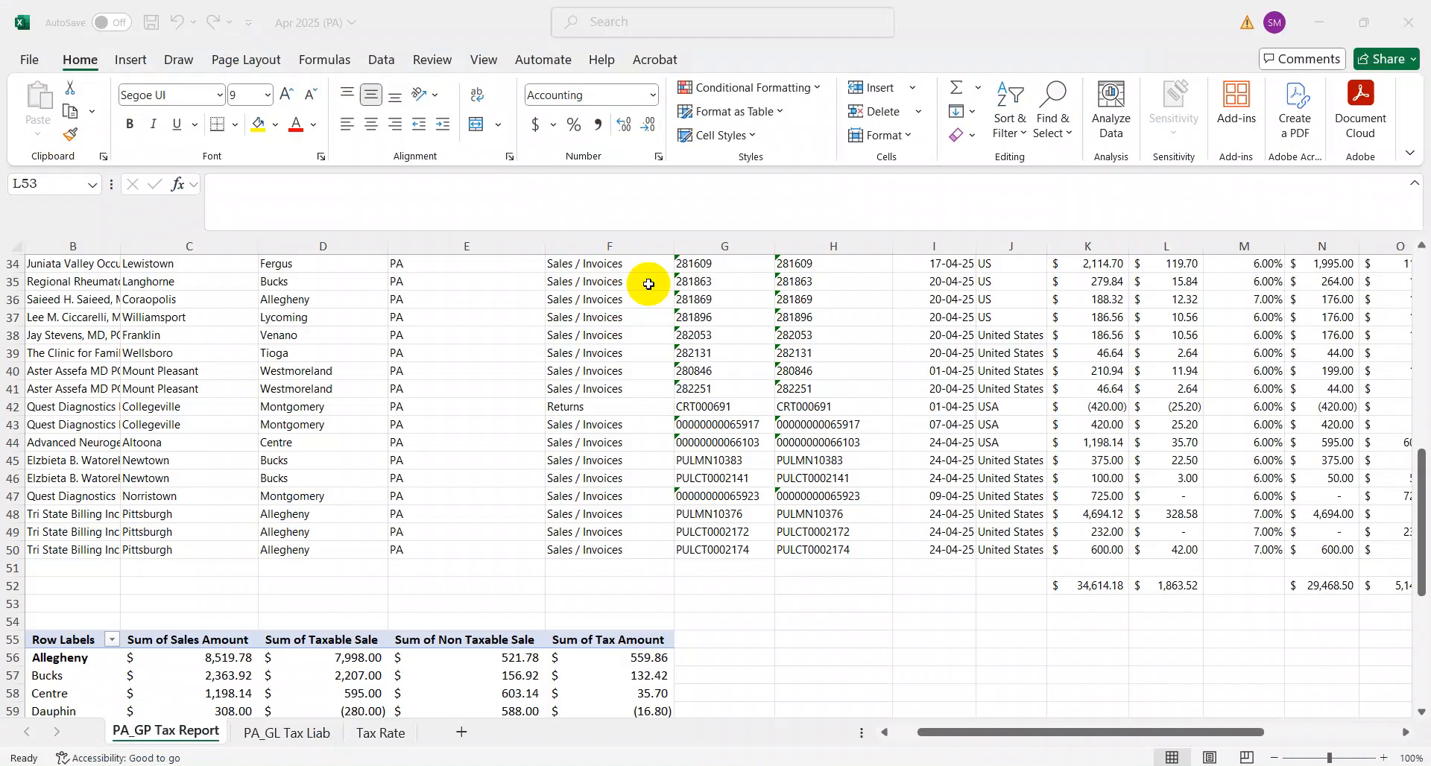
# Step: Examine the totals in row 52 of the Excel report and the last record's Non Taxable Sale formula
pyautogui.press('Up')
pyautogui.press('Right')
pyautogui.press('Right')
pyautogui.press('Right')
pyautogui.press('Right')
pyautogui.press('Right')
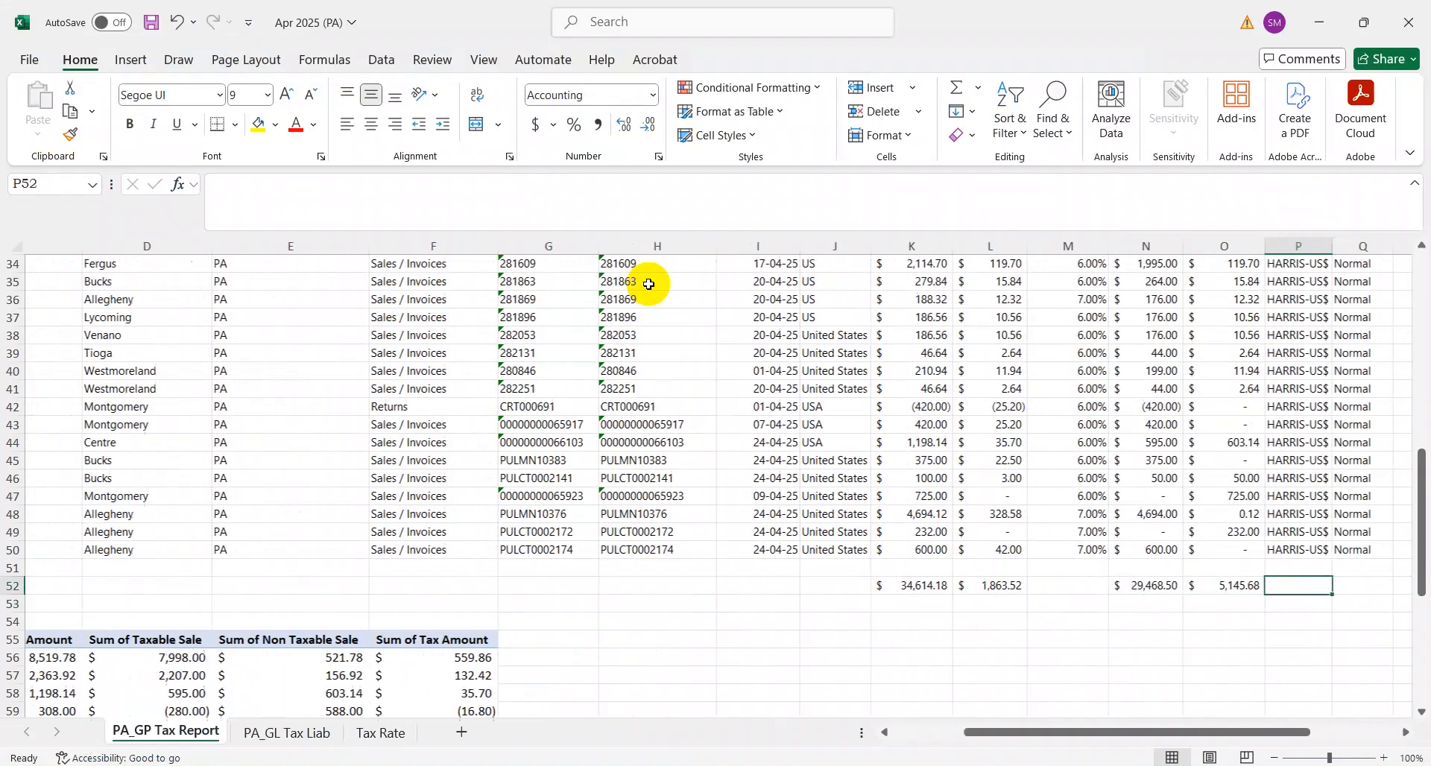
pyautogui.press('Up')
pyautogui.press('Up')
pyautogui.press('Left')
pyautogui.press('Left')
pyautogui.press('Left')
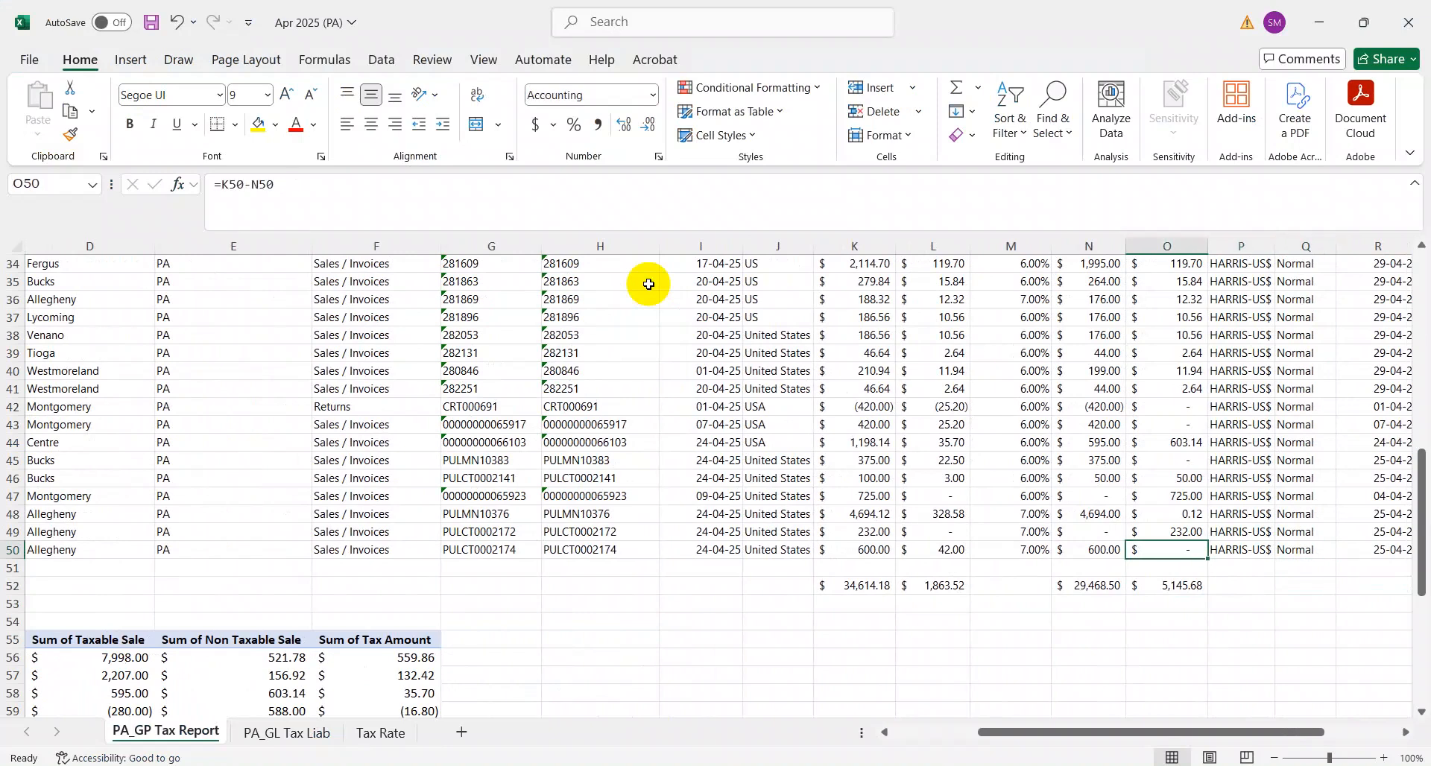
# Step: Filter the County column to show only the Allegheny and Philadelphia records
pyautogui.hotkey('ctrl', 'Up')
pyautogui.hotkey('ctrl', 'Left')
pyautogui.press('Right')
pyautogui.press('Right')
pyautogui.press('Right')
pyautogui.hotkey('alt', 'Down')
pyautogui.press('Tab')
pyautogui.press('Tab')
pyautogui.press('space')
pyautogui.press('Down')
pyautogui.press('Down')
pyautogui.press('space')
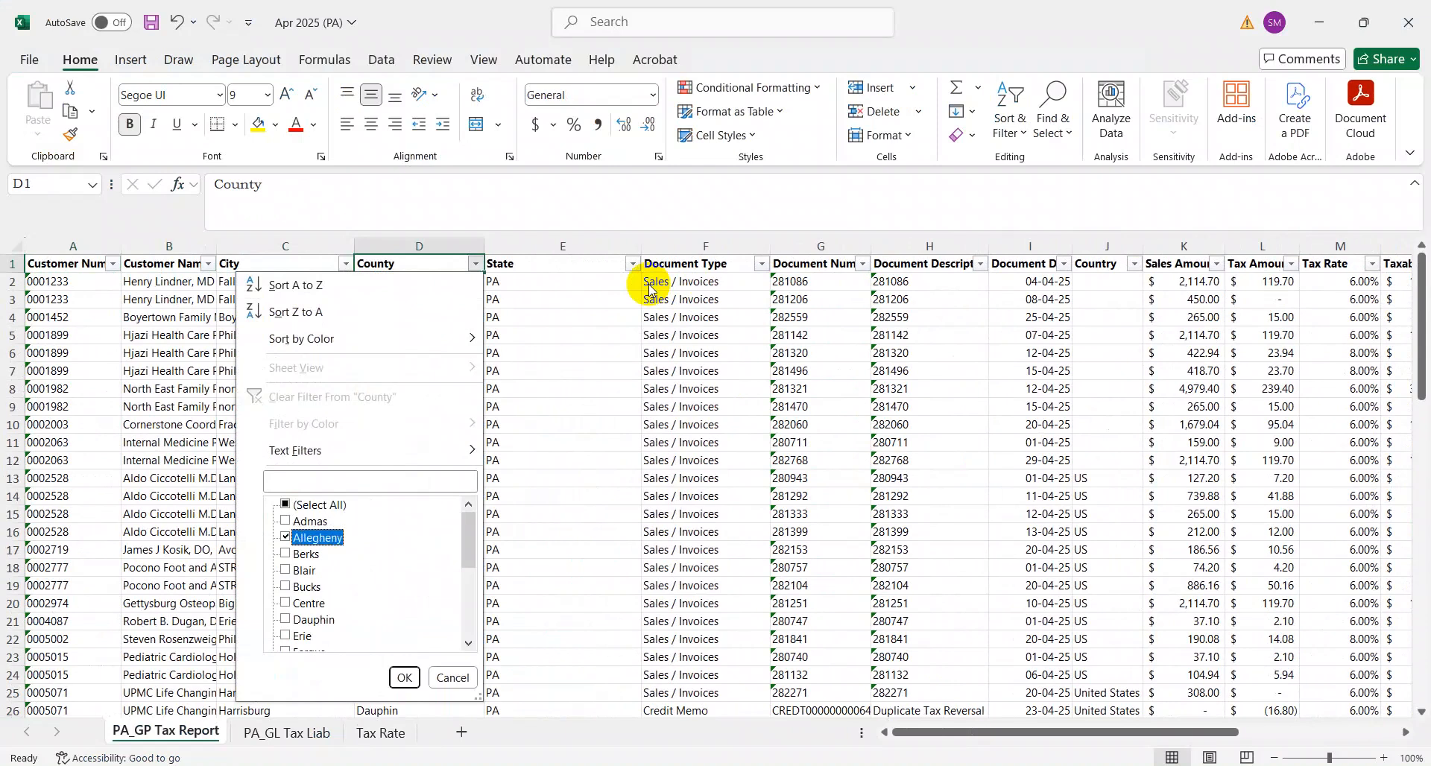
pyautogui.press('p')
pyautogui.press('Return')
# Step: Examine the Tax Rate column of the filtered records, comparing the Philadelphia invoice in row 5 with the one in row 6
pyautogui.press('Right')
pyautogui.press('Right')
pyautogui.press('Right')
pyautogui.press('Right')
pyautogui.press('Right')
pyautogui.press('Right')
pyautogui.press('Right')
pyautogui.press('Right')
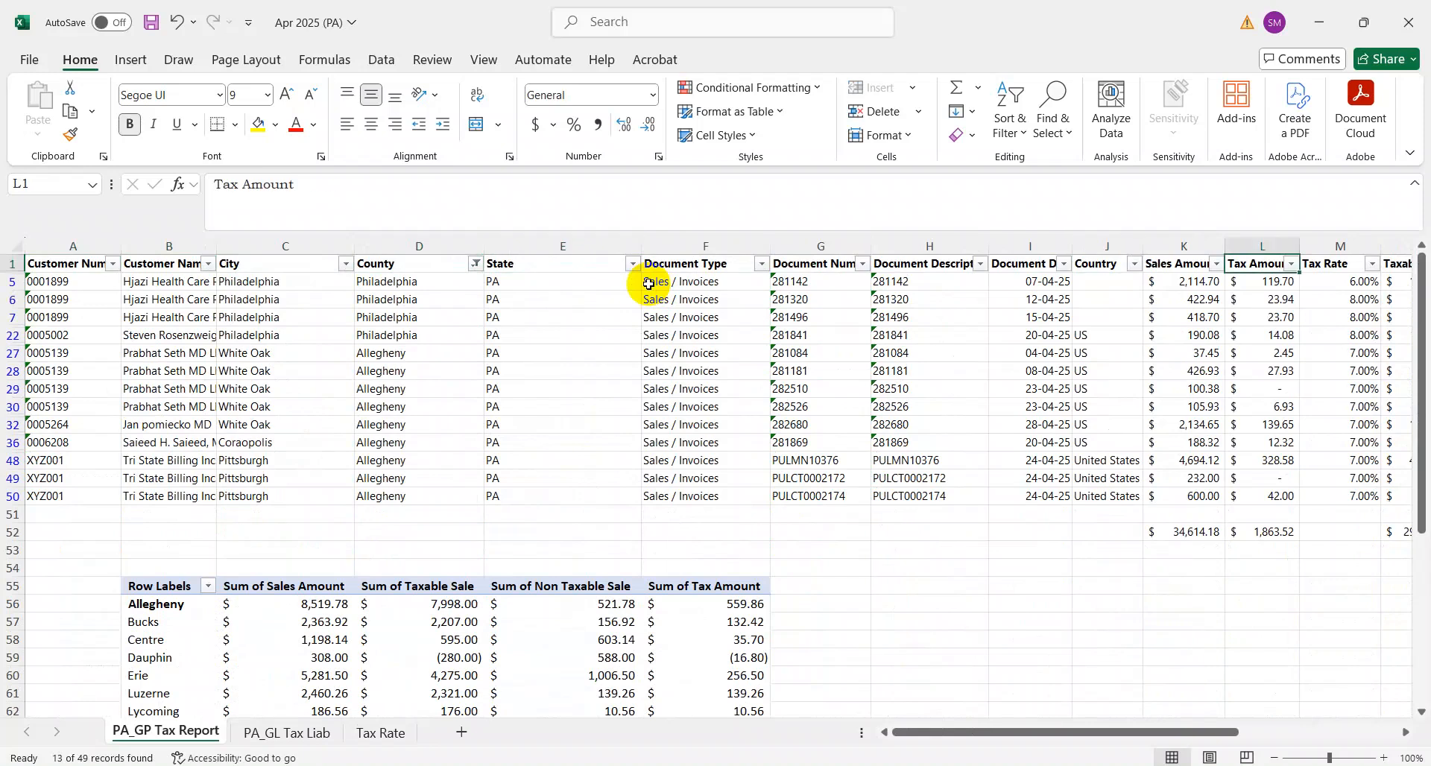
pyautogui.press('Right')
pyautogui.press('Right')
pyautogui.press('Left')
pyautogui.press('Down')
pyautogui.press('Down')
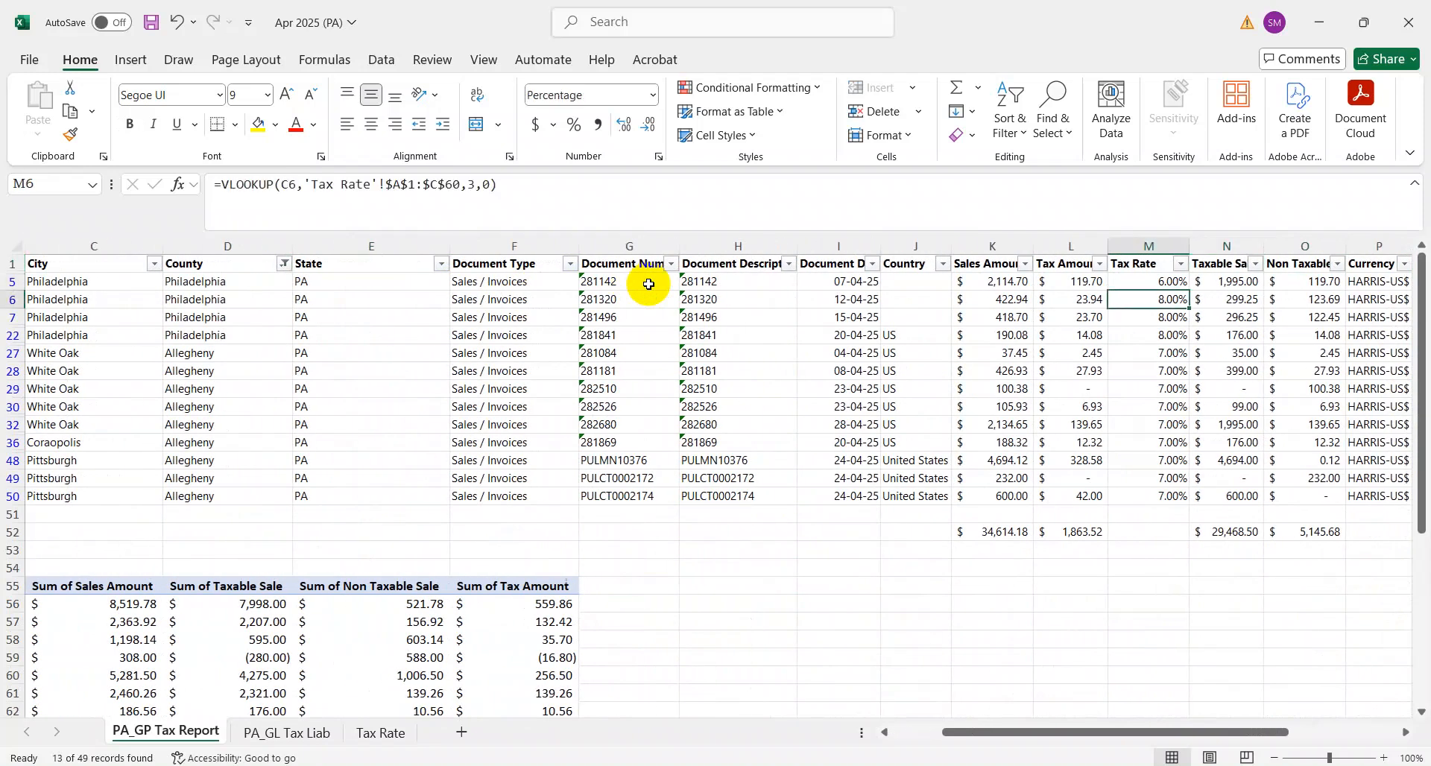
pyautogui.hotkey('shift', 'space')
pyautogui.press('Up')
pyautogui.hotkey('shift', 'space')
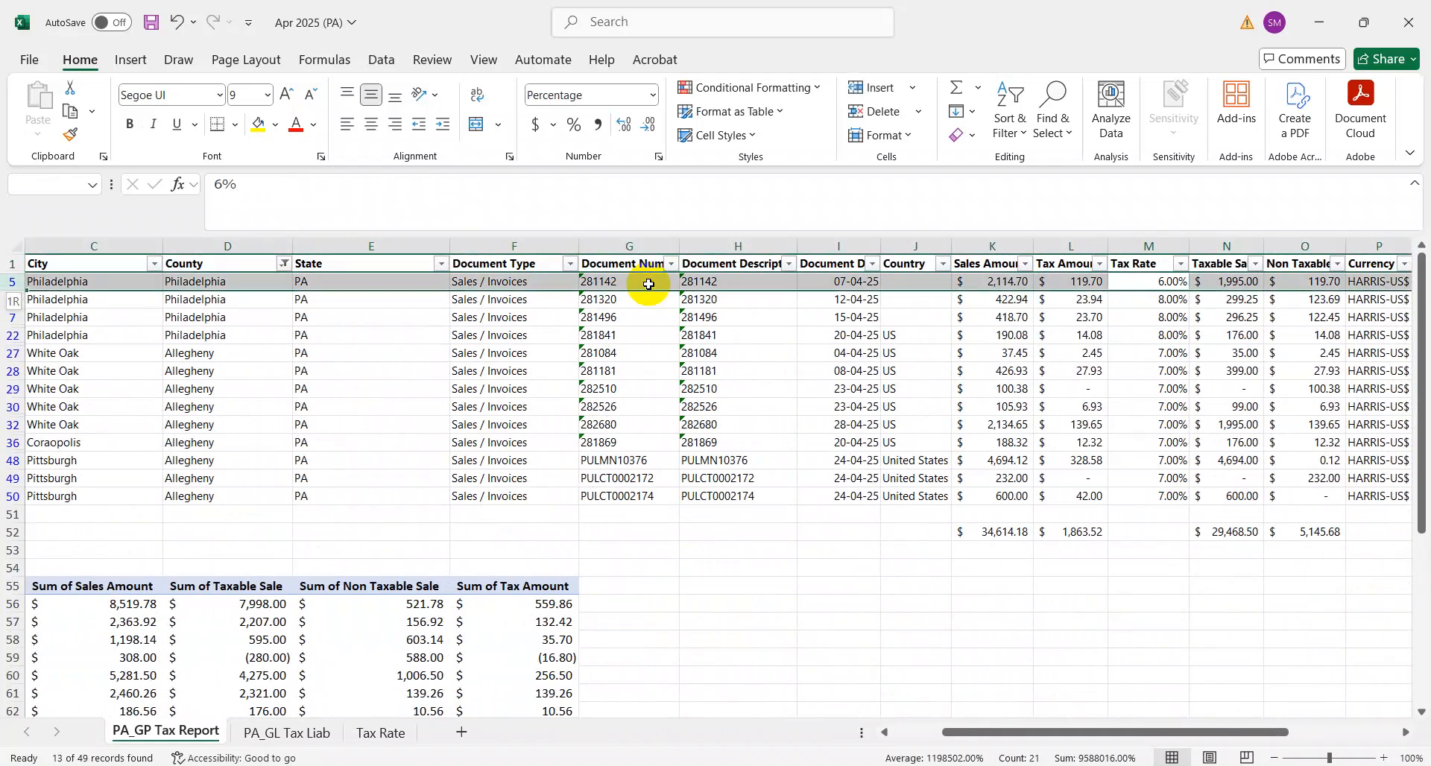
pyautogui.press('Up')
pyautogui.press('Down')
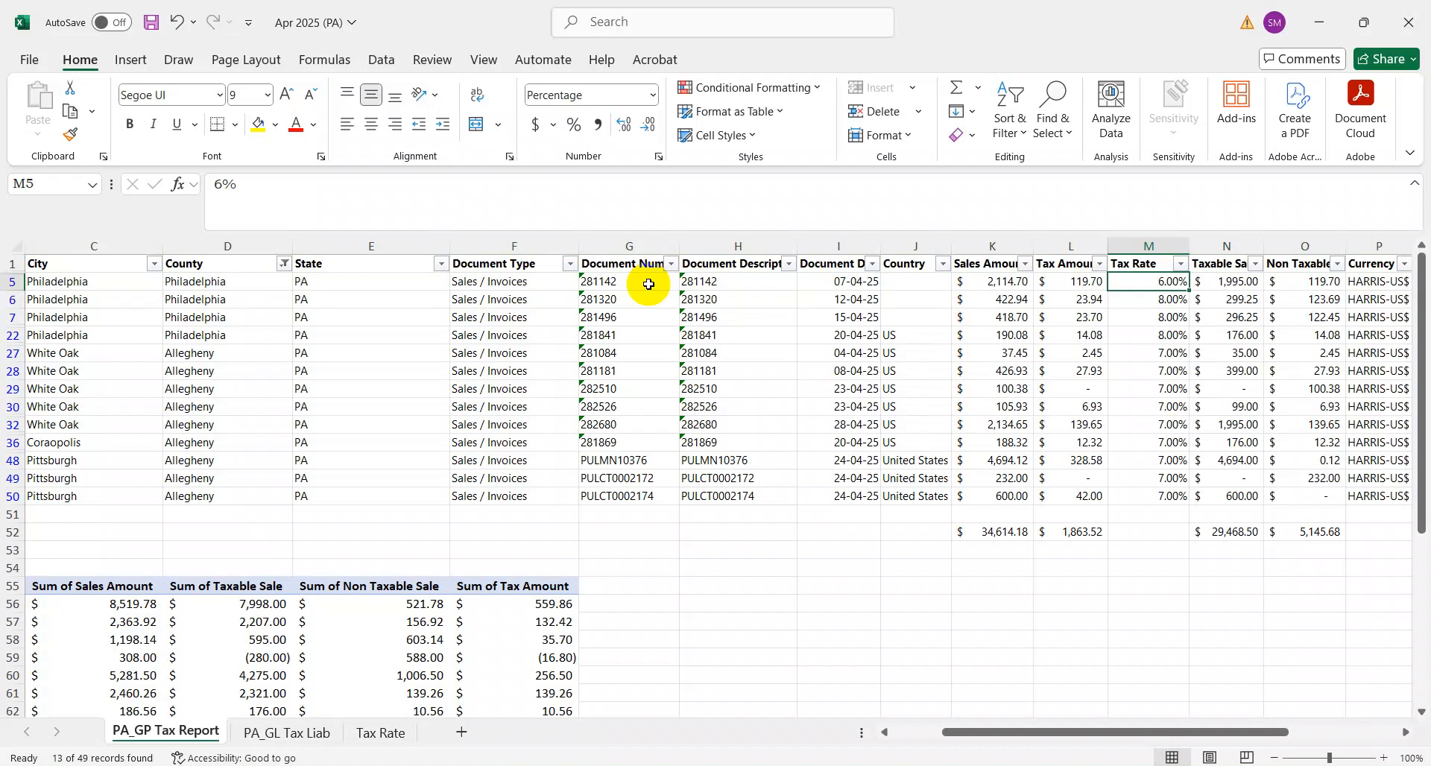
# Step: Try the tax rate lookup formula from M6 in M5, and undo the change
pyautogui.hotkey('ctrl', 'z')
pyautogui.hotkey('ctrl', 'c')
pyautogui.press('Escape')
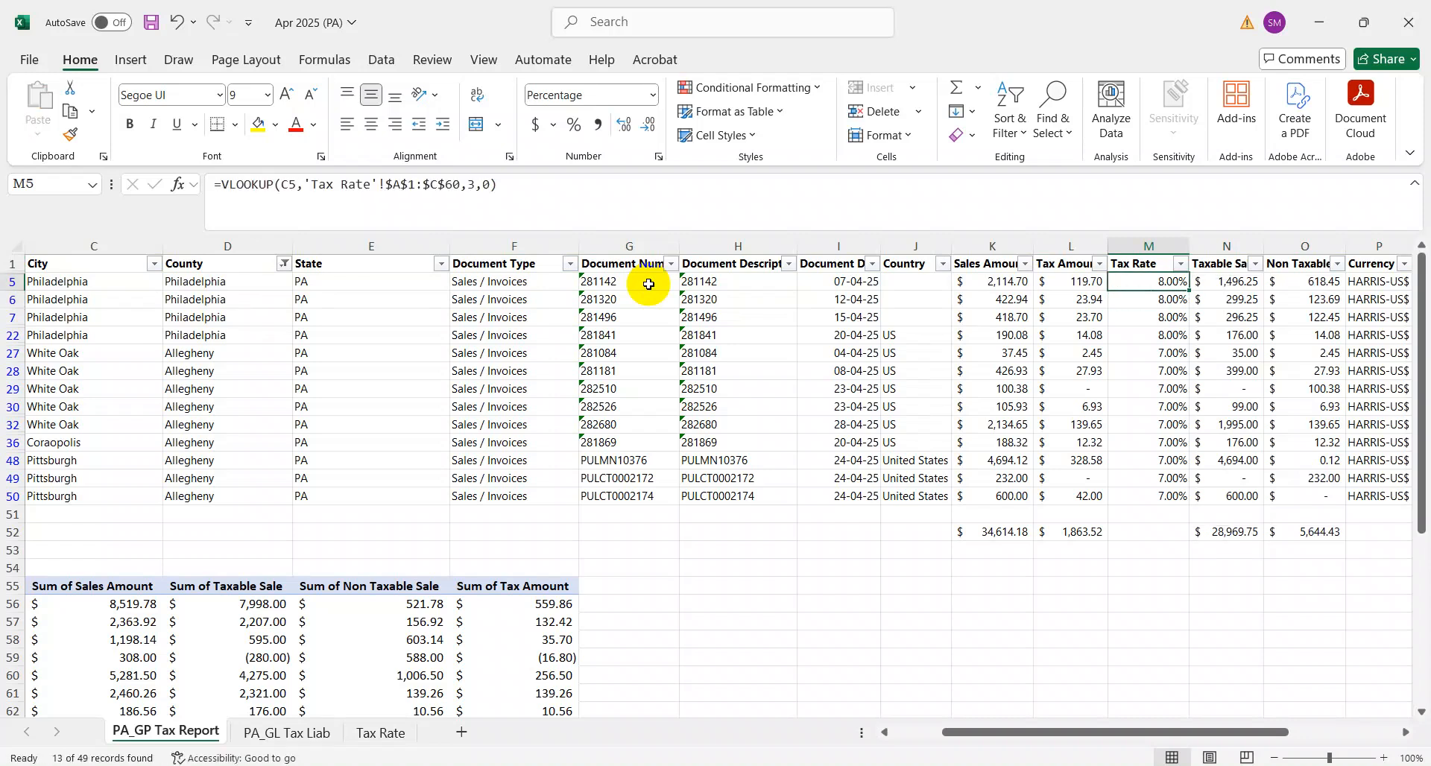
pyautogui.hotkey('ctrl', 'z')
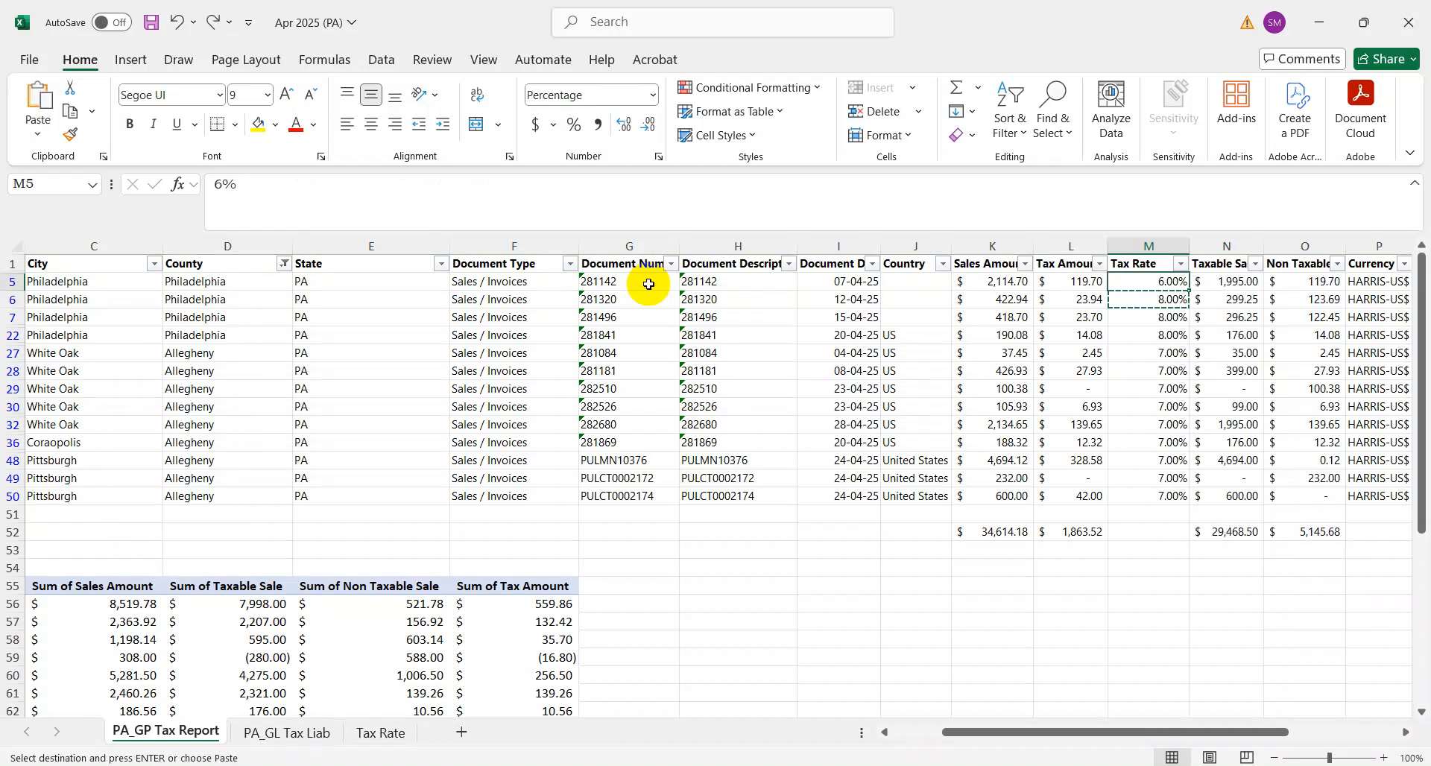
# Step: Check the Taxable Sale formula of the last record and the column's sum in N52
pyautogui.press('Right')
pyautogui.press('Escape')
pyautogui.hotkey('ctrl', 'Down')
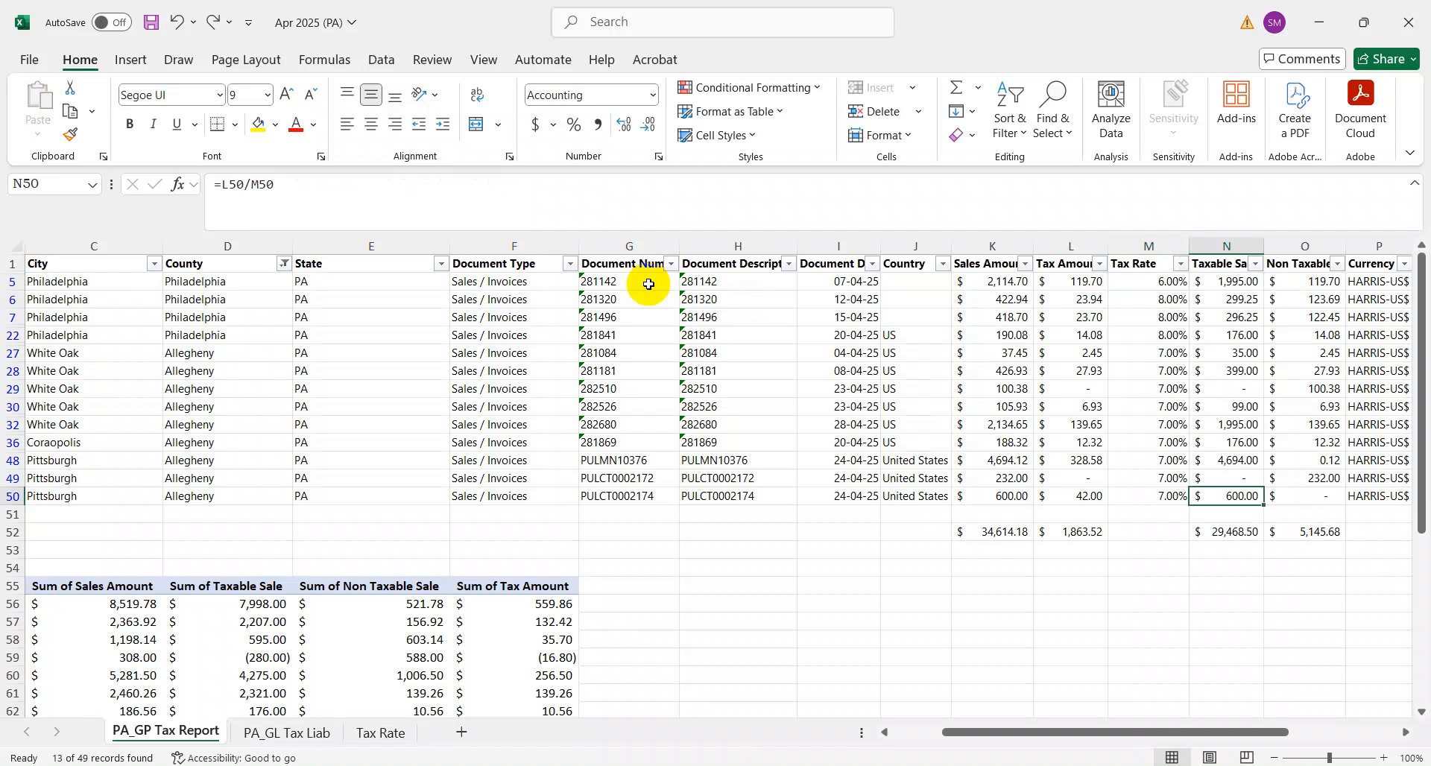
pyautogui.hotkey('ctrl', 'Down')
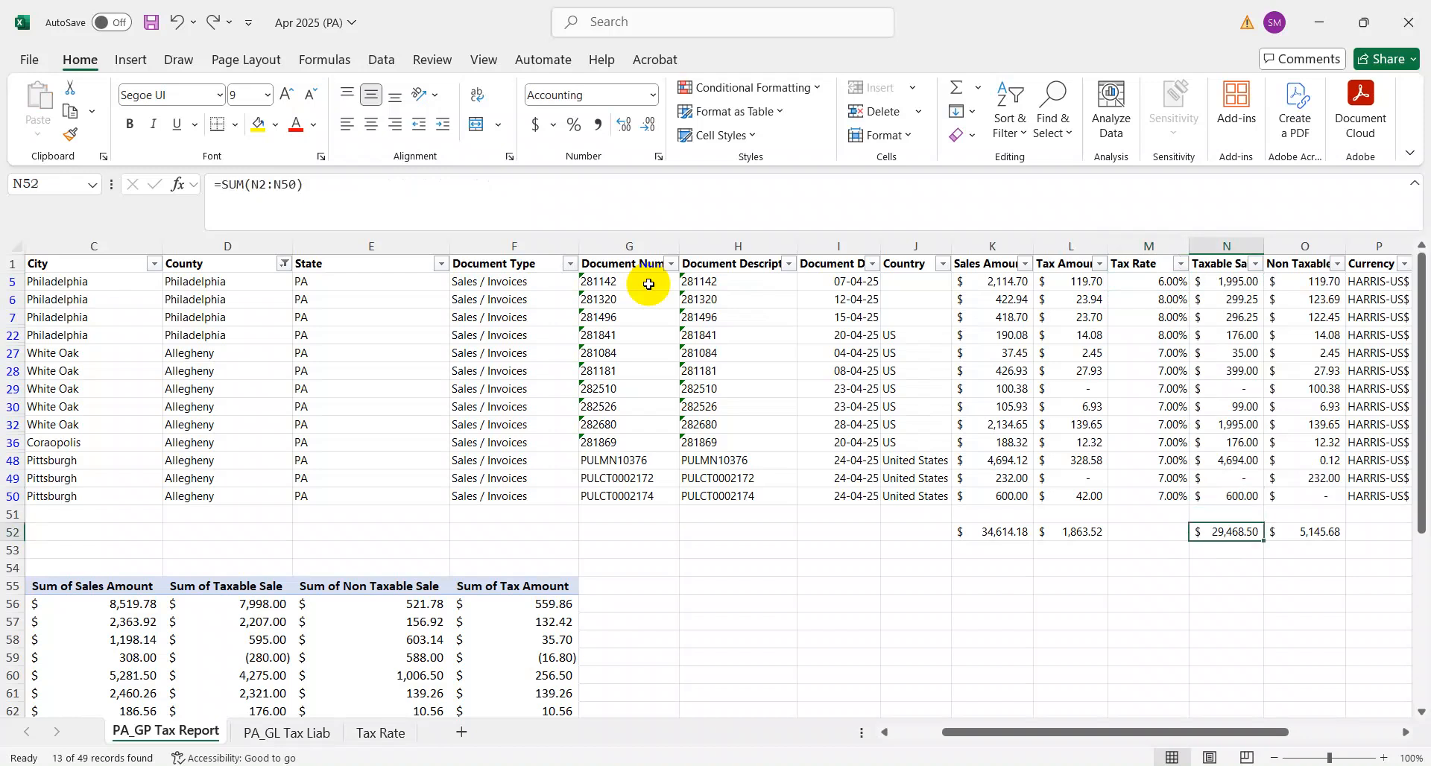
# Step: Copy the Tax Rate lookup formula from M6 into M5 for the first Philadelphia record
pyautogui.hotkey('ctrl', 'Up')
pyautogui.press('Left')
pyautogui.hotkey('ctrl', 'Up')
pyautogui.press('Down')
pyautogui.press('Down')
pyautogui.hotkey('ctrl', 'c')
pyautogui.press('Up')
pyautogui.press('Return')
pyautogui.press('Right')
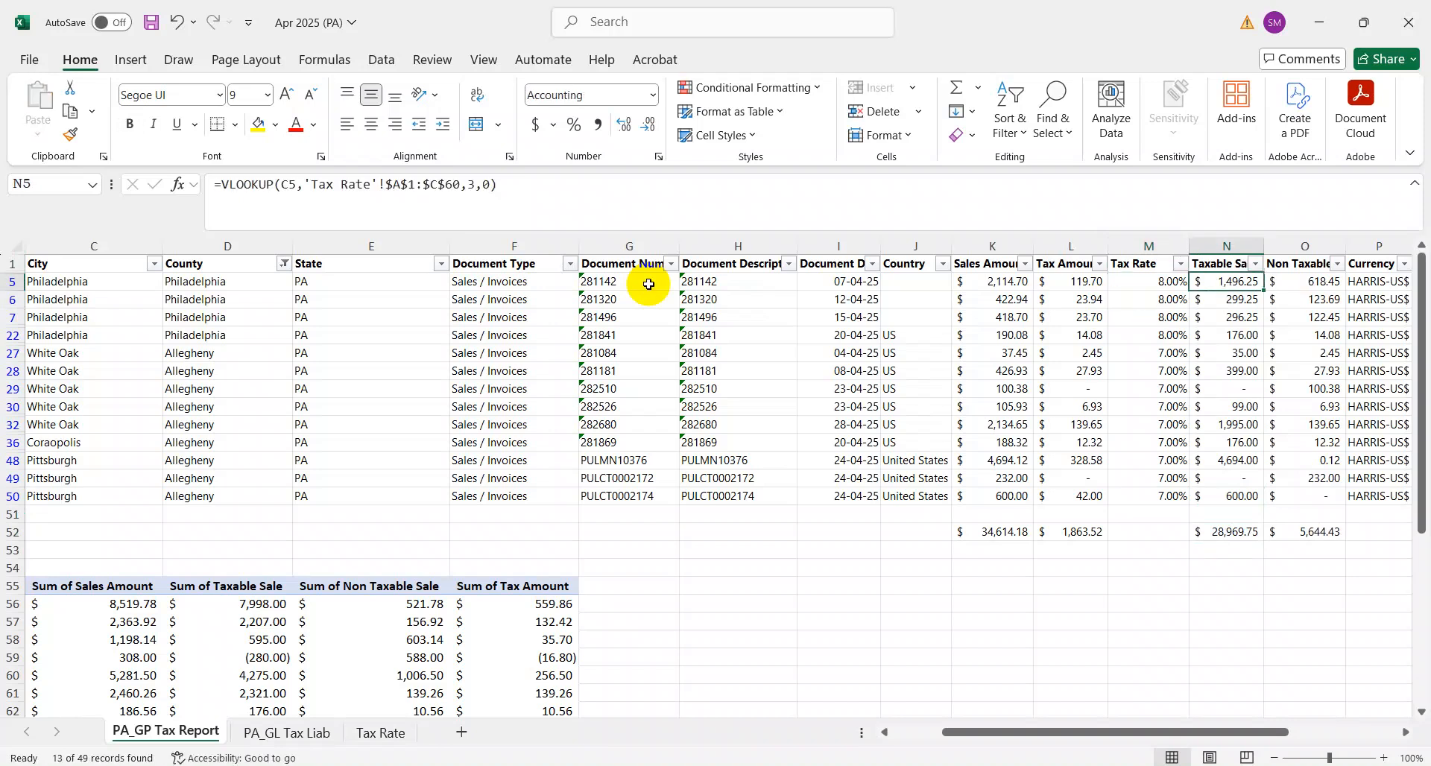
# Step: Examine the effect of the rate in M5 on the Taxable Sale total in N52
pyautogui.hotkey('ctrl', 'Down')
pyautogui.hotkey('ctrl', 'Down')
pyautogui.press('Up')
pyautogui.press('Up')
pyautogui.press('Up')
pyautogui.press('Up')
pyautogui.press('Up')
pyautogui.press('Up')
pyautogui.press('Up')
pyautogui.press('Up')
pyautogui.press('Up')
pyautogui.press('Up')
pyautogui.press('Up')
pyautogui.press('Up')
pyautogui.press('Up')
pyautogui.press('Up')
pyautogui.press('Up')
pyautogui.press('Left')
pyautogui.press('Down')
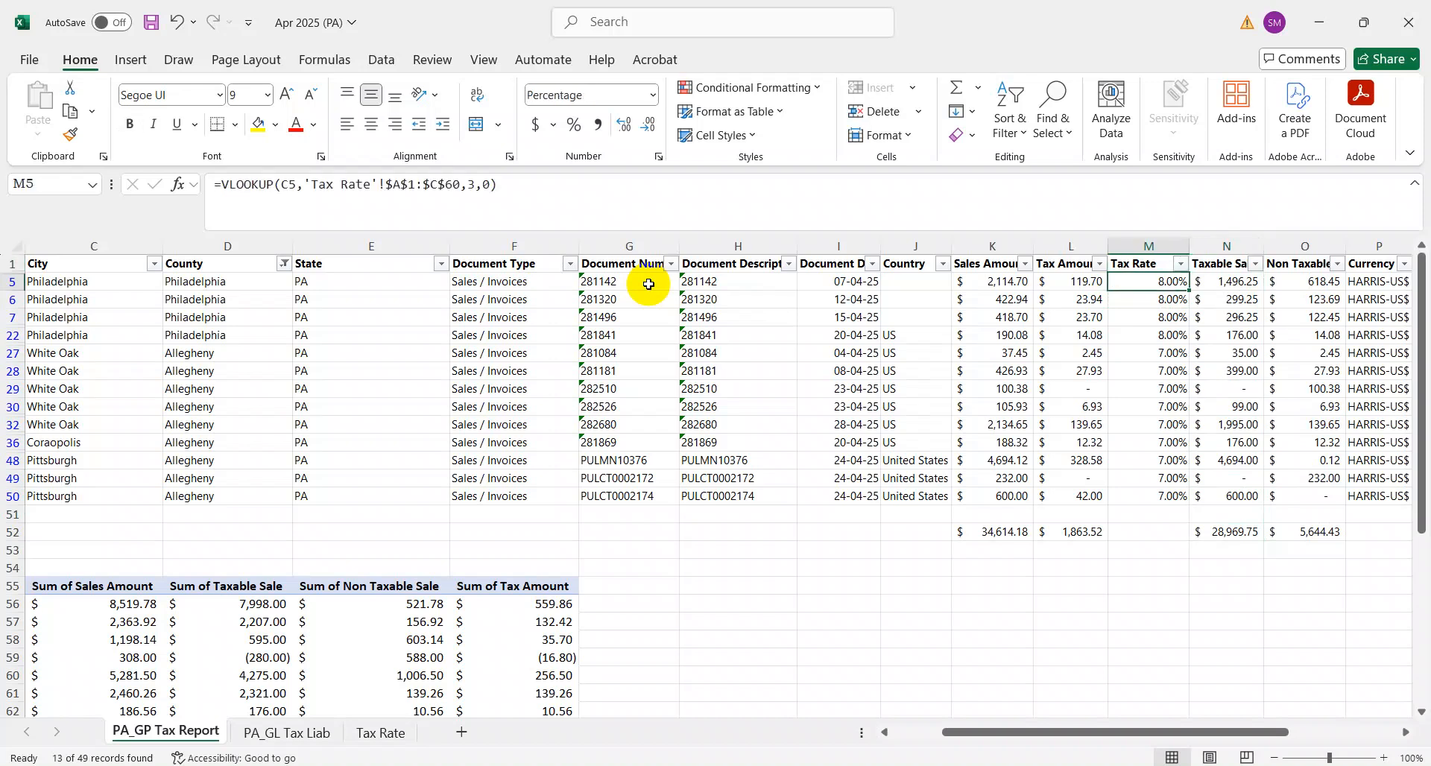
# Step: Return the Tax Rate in M5 to 6% and check the Taxable Sale formula in N5
pyautogui.write('6%')
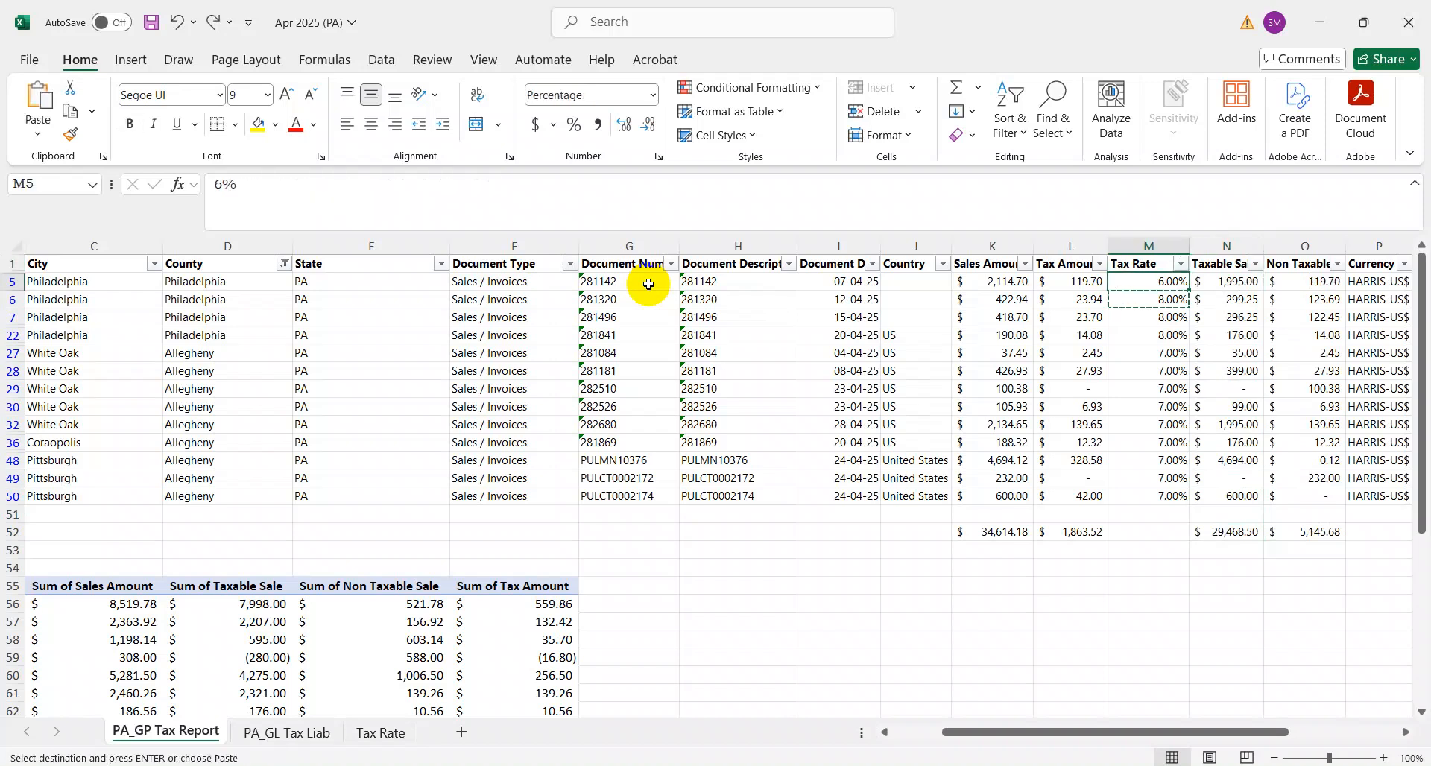
pyautogui.hotkey('ctrl', 'Return')
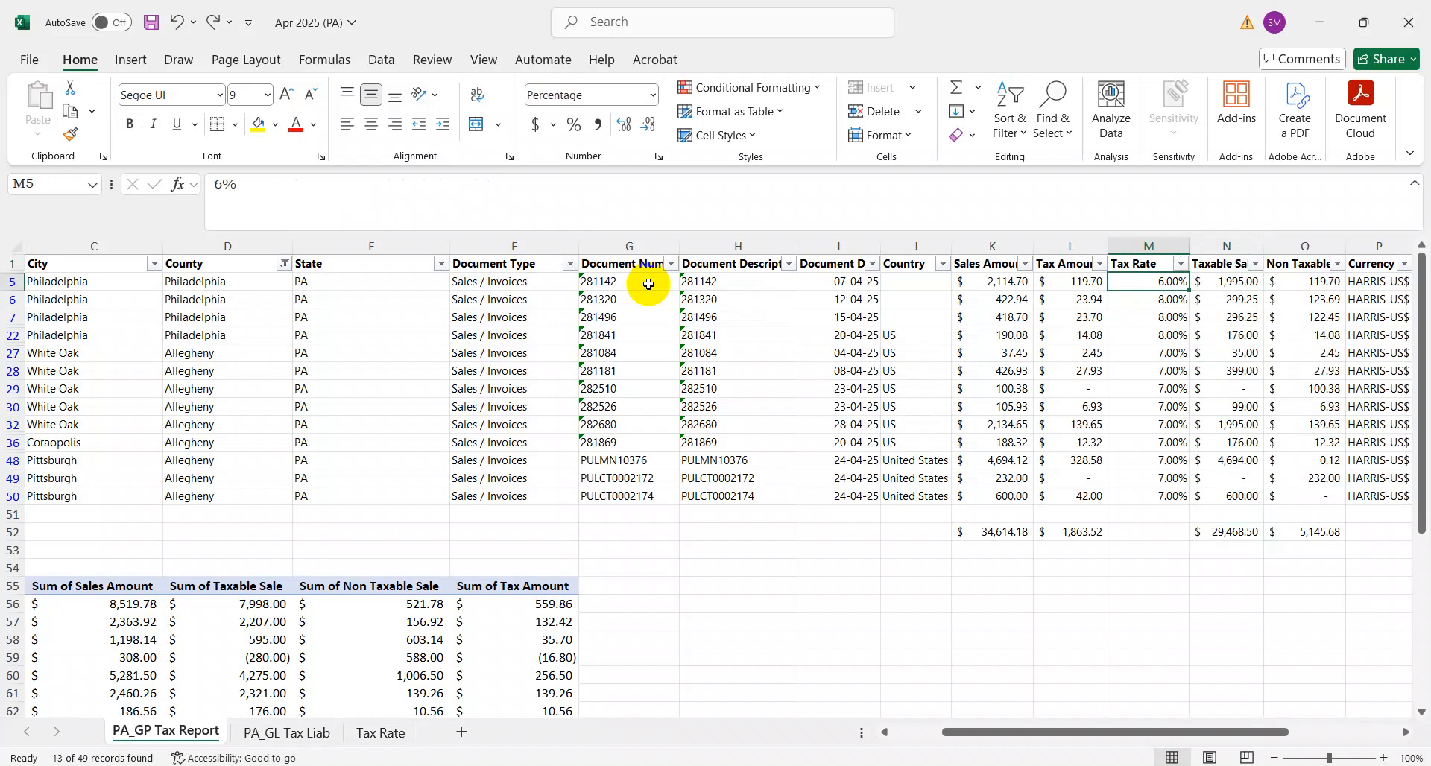
pyautogui.press('Right')
pyautogui.press('Up')
pyautogui.press('Down')
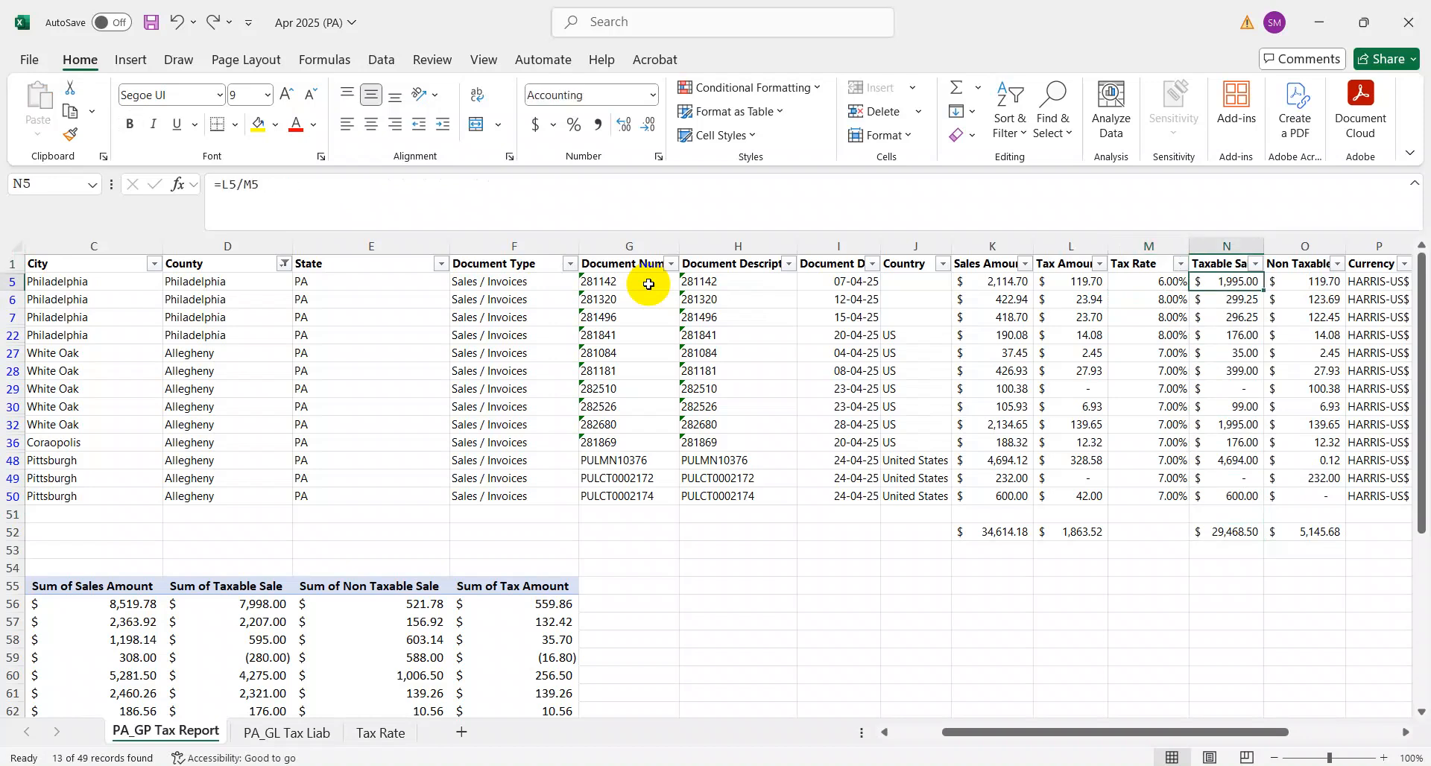
# Step: Restore the Tax Rate lookup formula in M5 by undoing the 6% override, and refresh the county PivotTable
pyautogui.hotkey('ctrl', 'z')
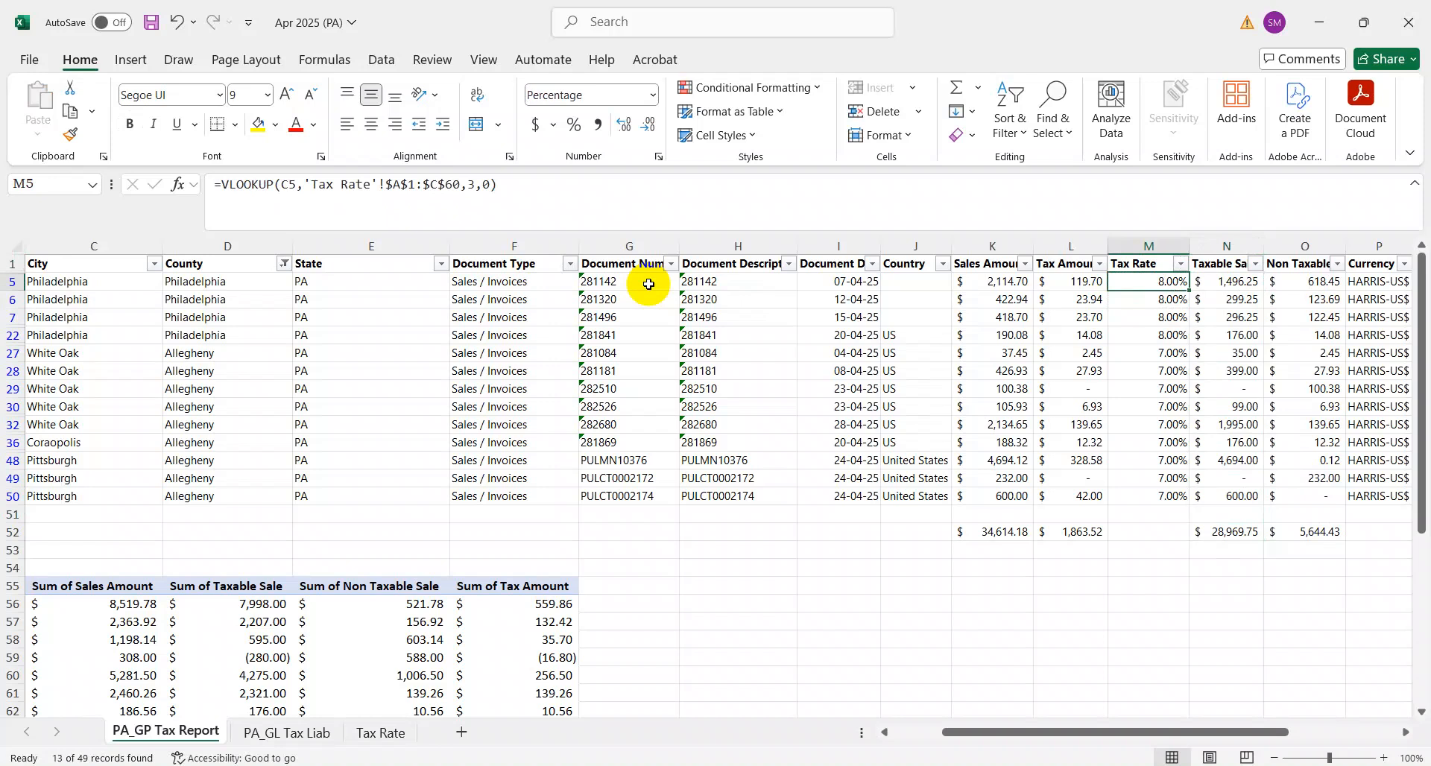
pyautogui.press('Right')
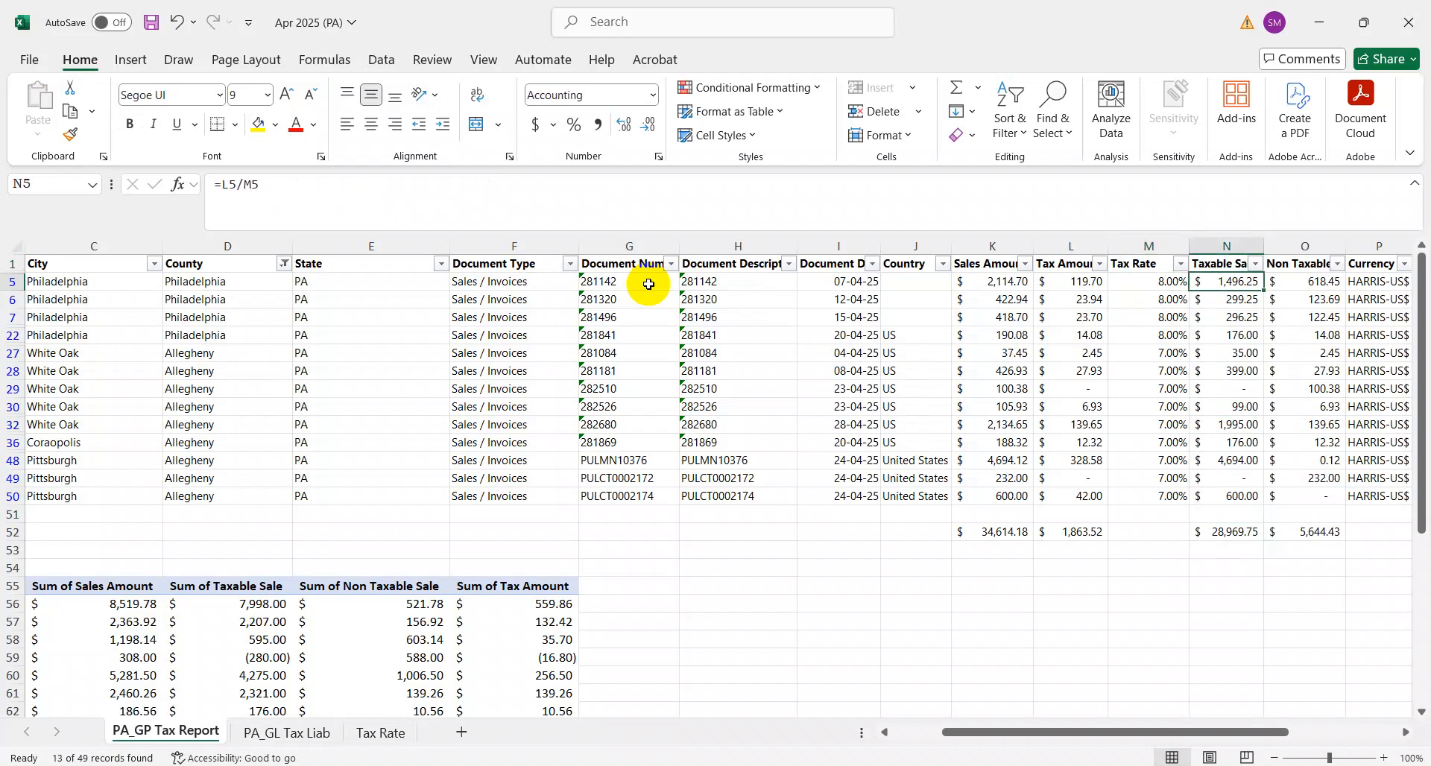
pyautogui.press('Home')
pyautogui.press('Right')
pyautogui.hotkey('ctrl', 'Down')
pyautogui.hotkey('ctrl', 'Down')
pyautogui.hotkey('ctrl', 'Down')
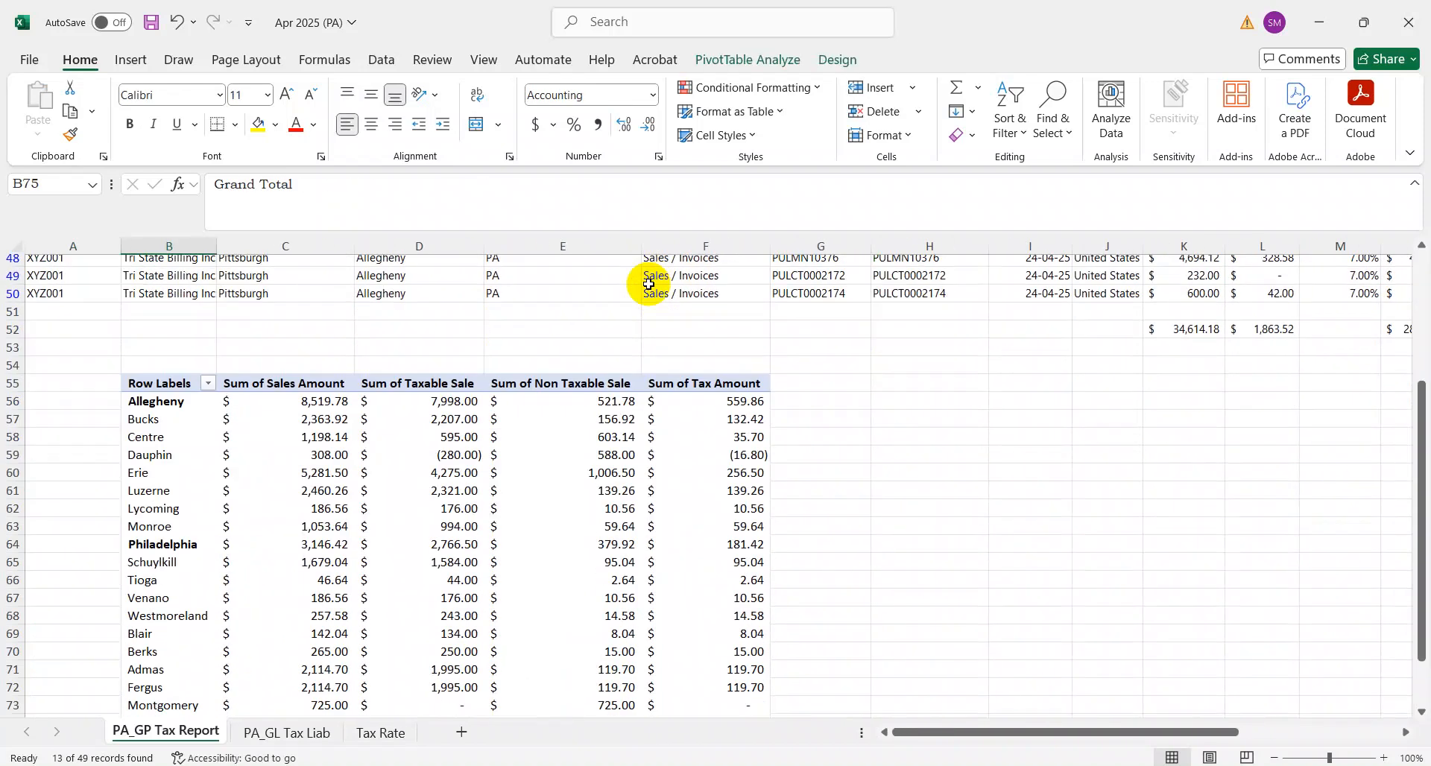
pyautogui.scroll(-1, 522, 313)
pyautogui.rightClick(639, 462)
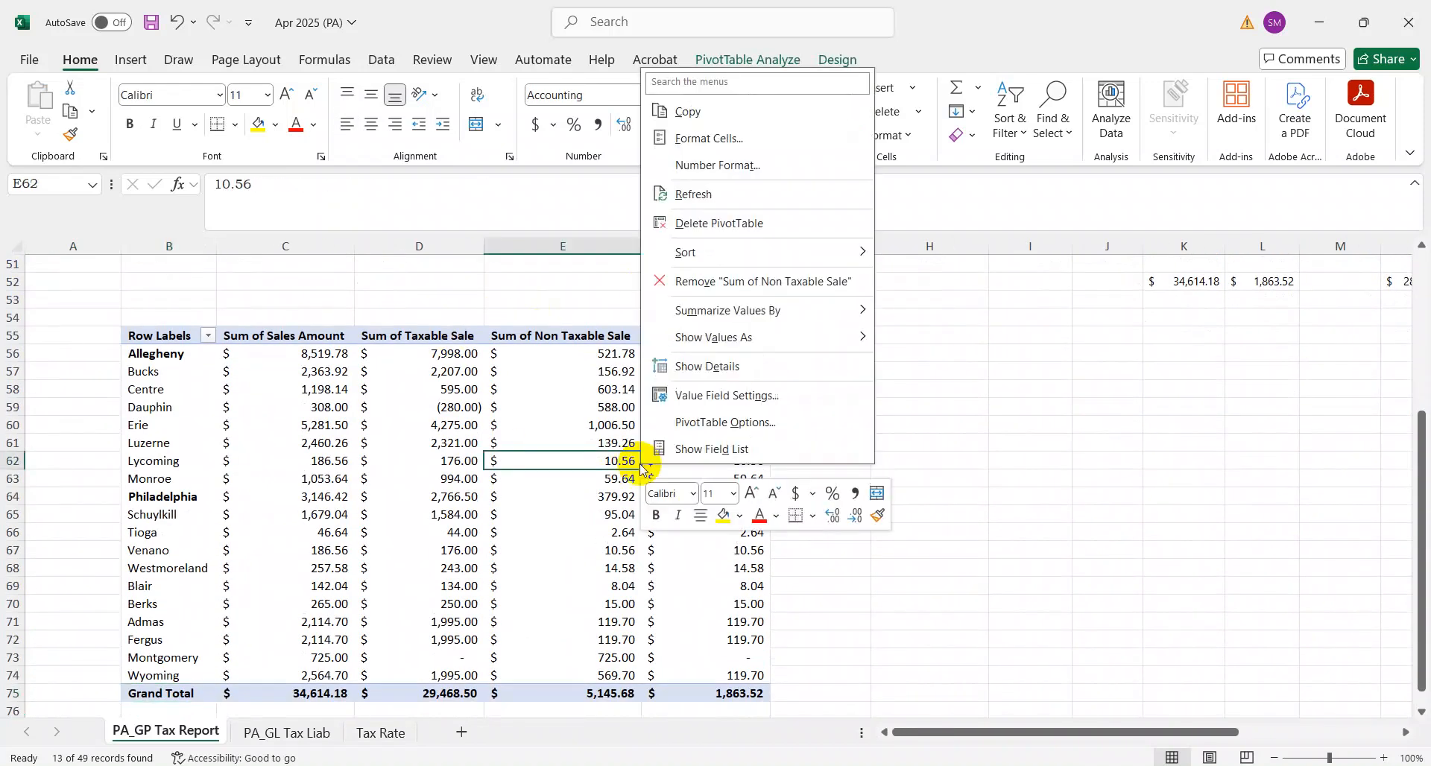
pyautogui.click(706, 196)
# Step: Copy the PivotTable's Taxable Sale grand total, 28,969.75, into Pennsylvania's Net Taxable Sales on the myPATH return
pyautogui.press('Left')
pyautogui.press('Left')
pyautogui.press('Down')
pyautogui.press('Down')
pyautogui.hotkey('alt', 'Tab')
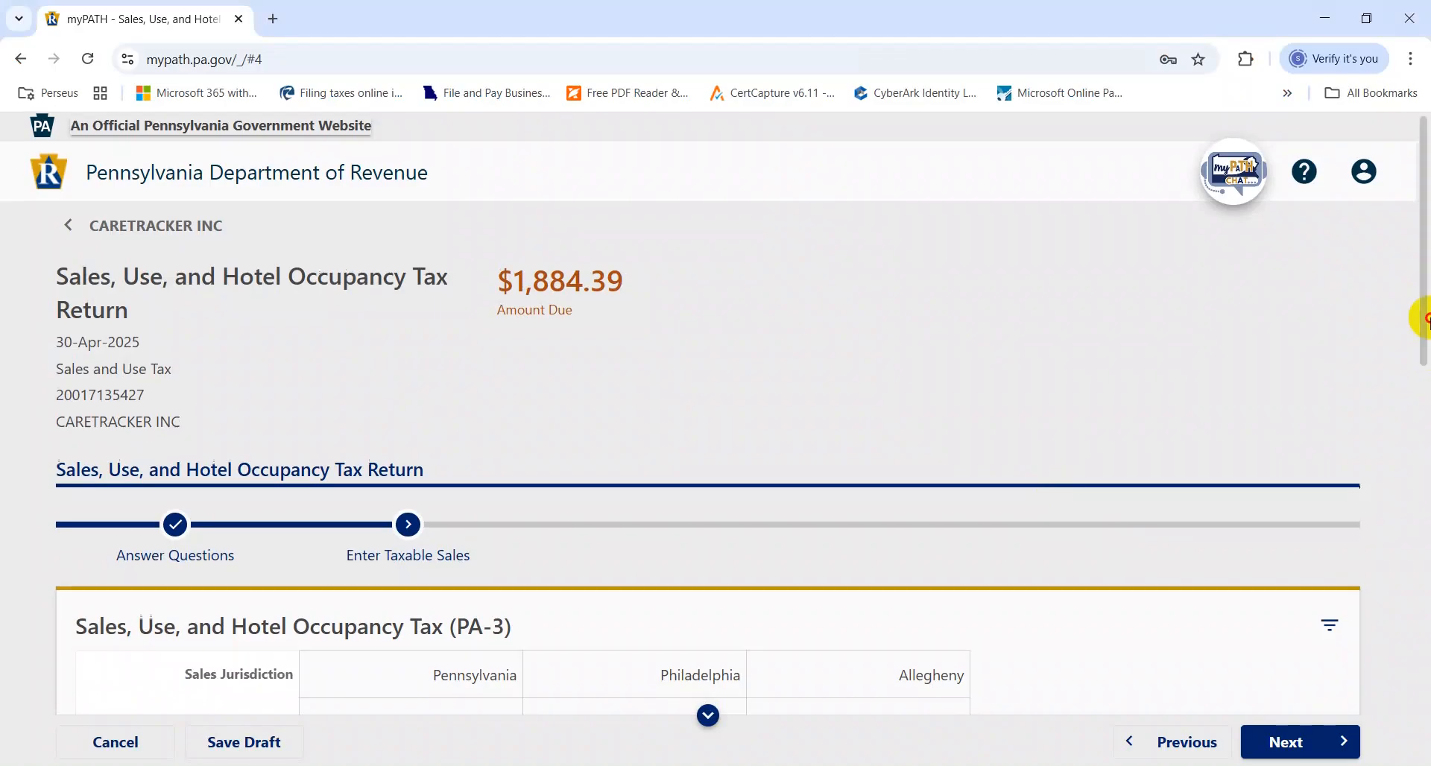
pyautogui.moveTo(1422, 313); pyautogui.dragTo(1416, 472)
pyautogui.click(416, 416)
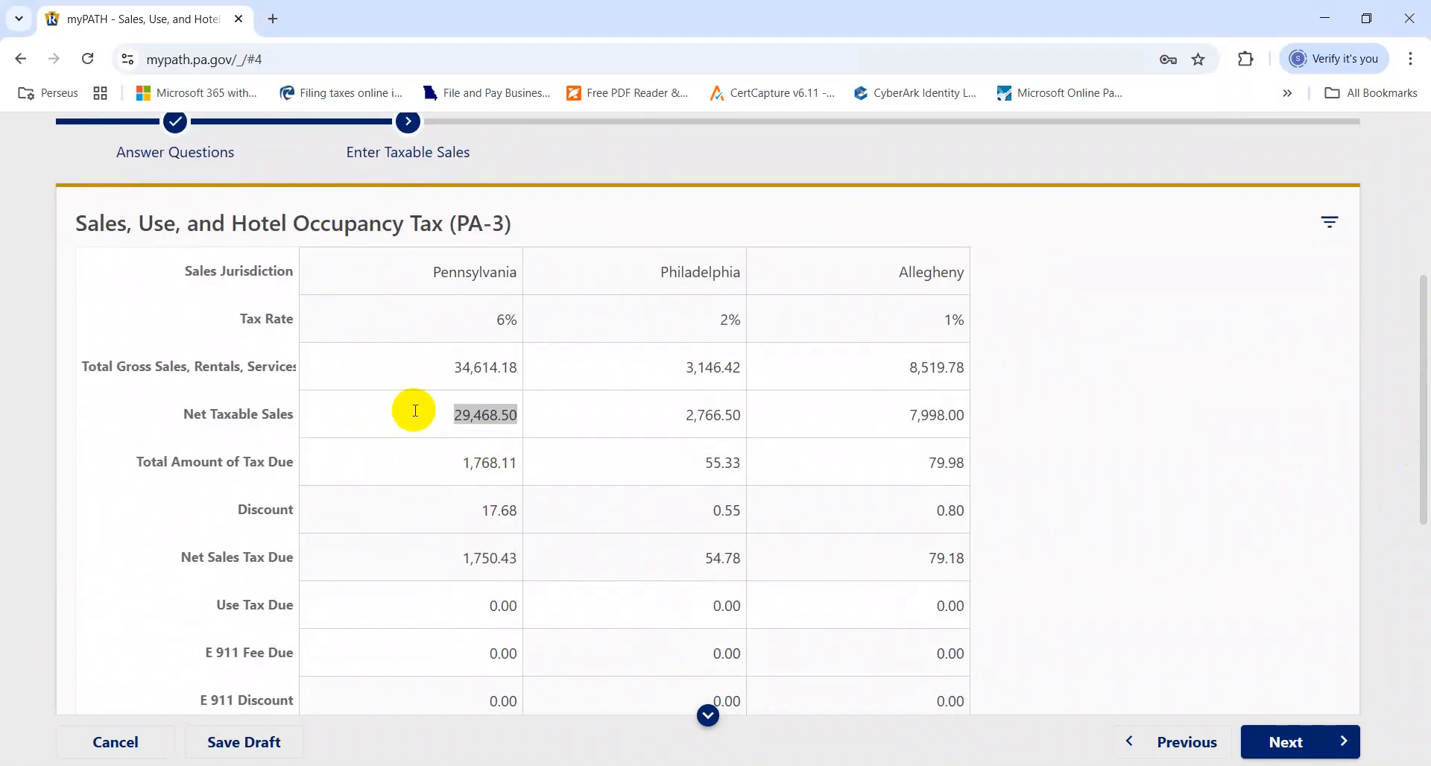
pyautogui.hotkey('alt', 'Tab')
pyautogui.press('Right')
pyautogui.press('Right')
pyautogui.press('Right')
pyautogui.press('Left')
pyautogui.press('Left')
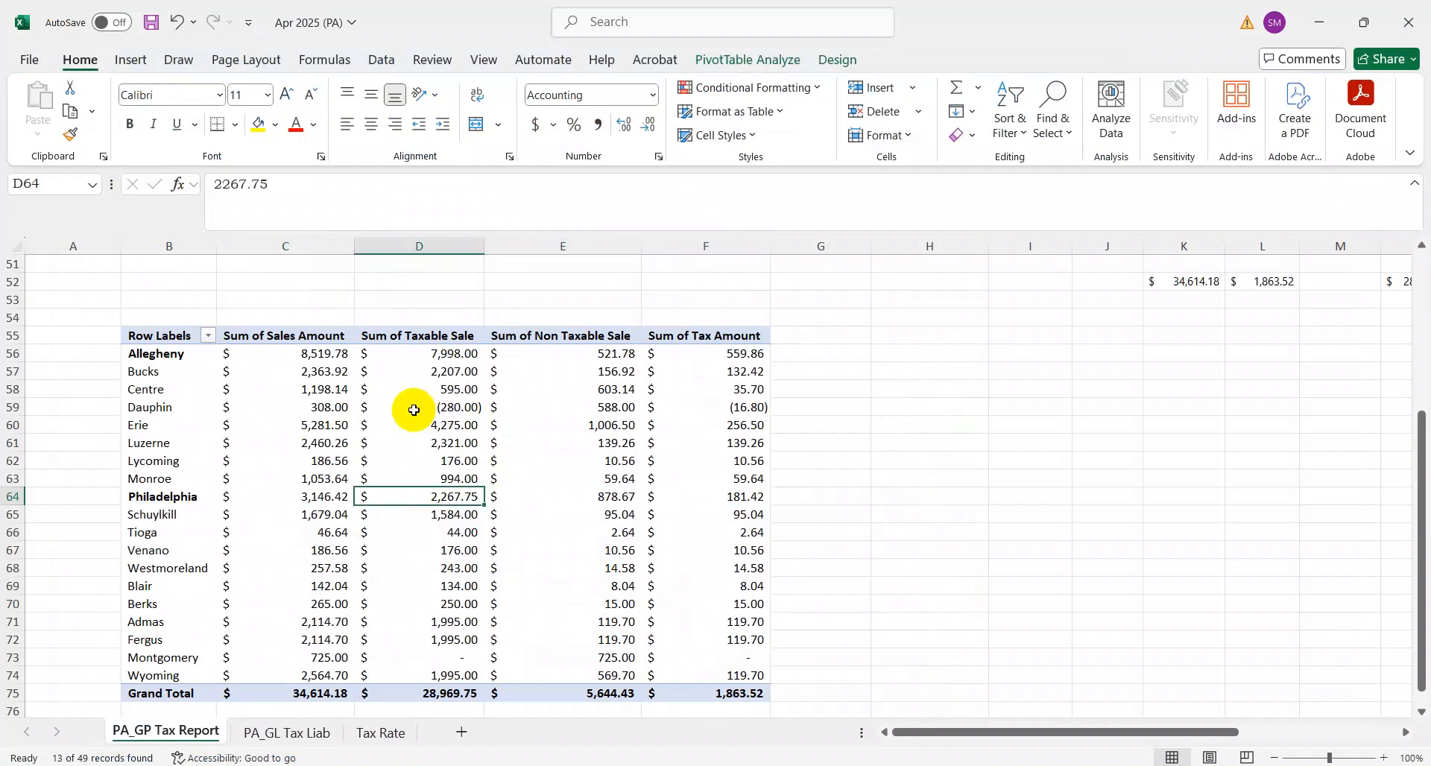
pyautogui.hotkey('ctrl', 'Down')
pyautogui.hotkey('alt', 'Tab')
pyautogui.hotkey('alt', 'Tab')
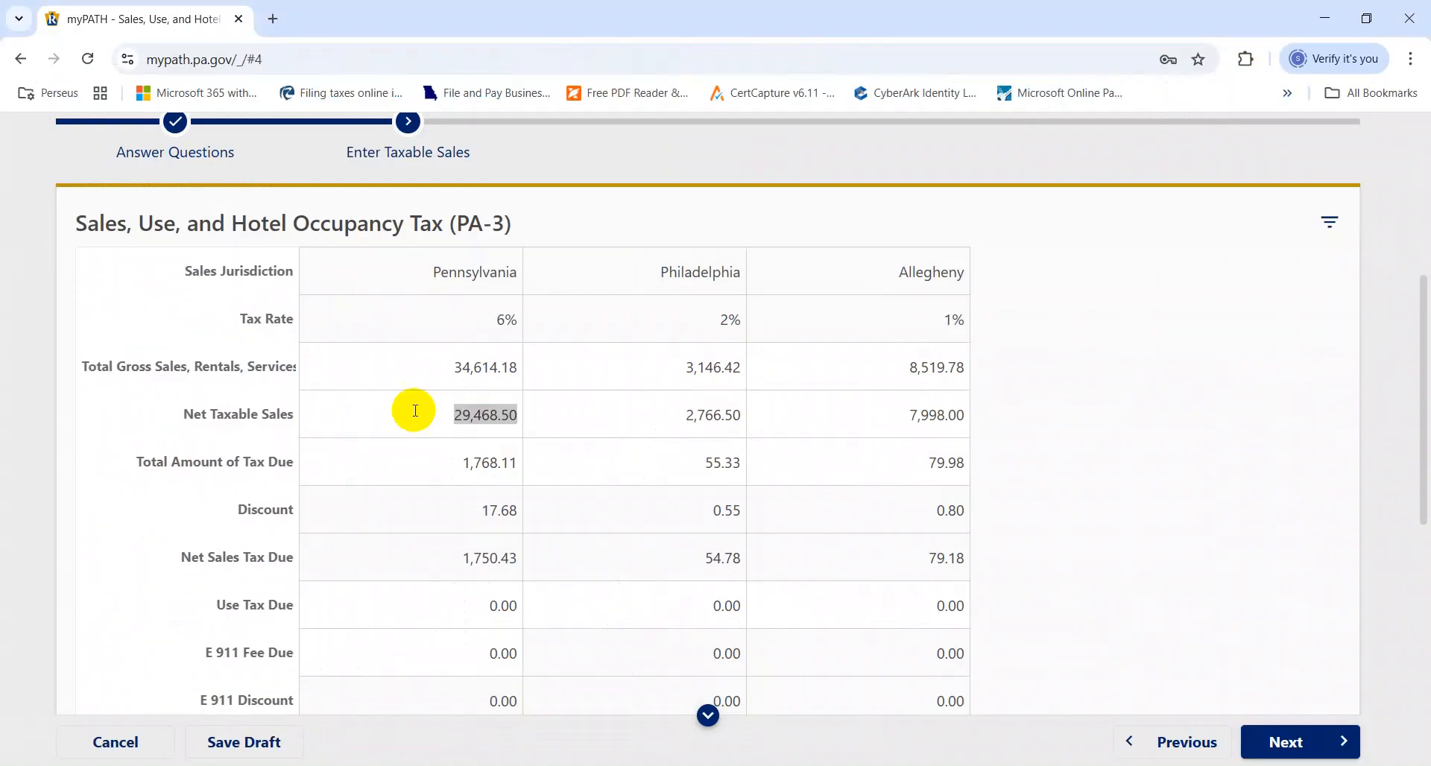
pyautogui.hotkey('alt', 'Tab')
pyautogui.hotkey('ctrl', 'v')
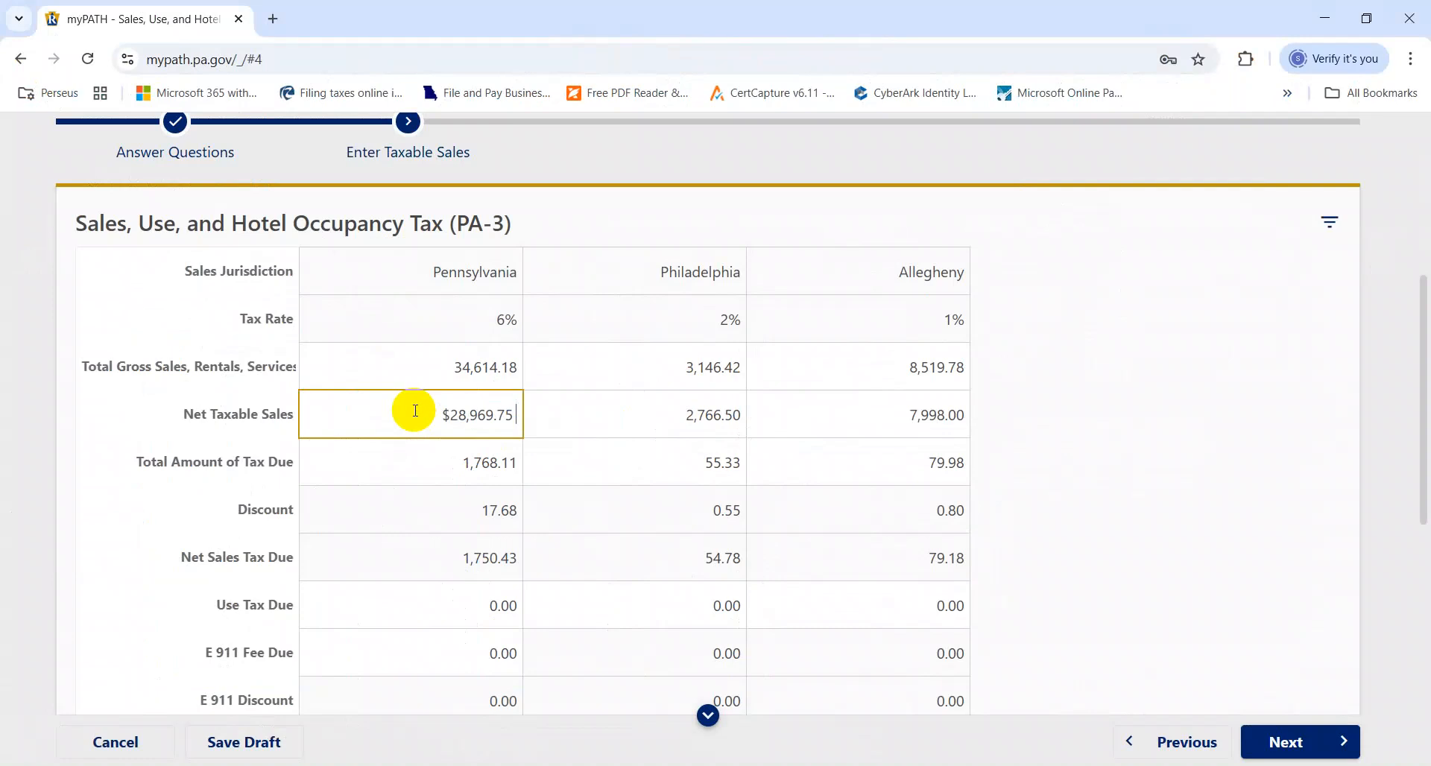
pyautogui.press('Tab')
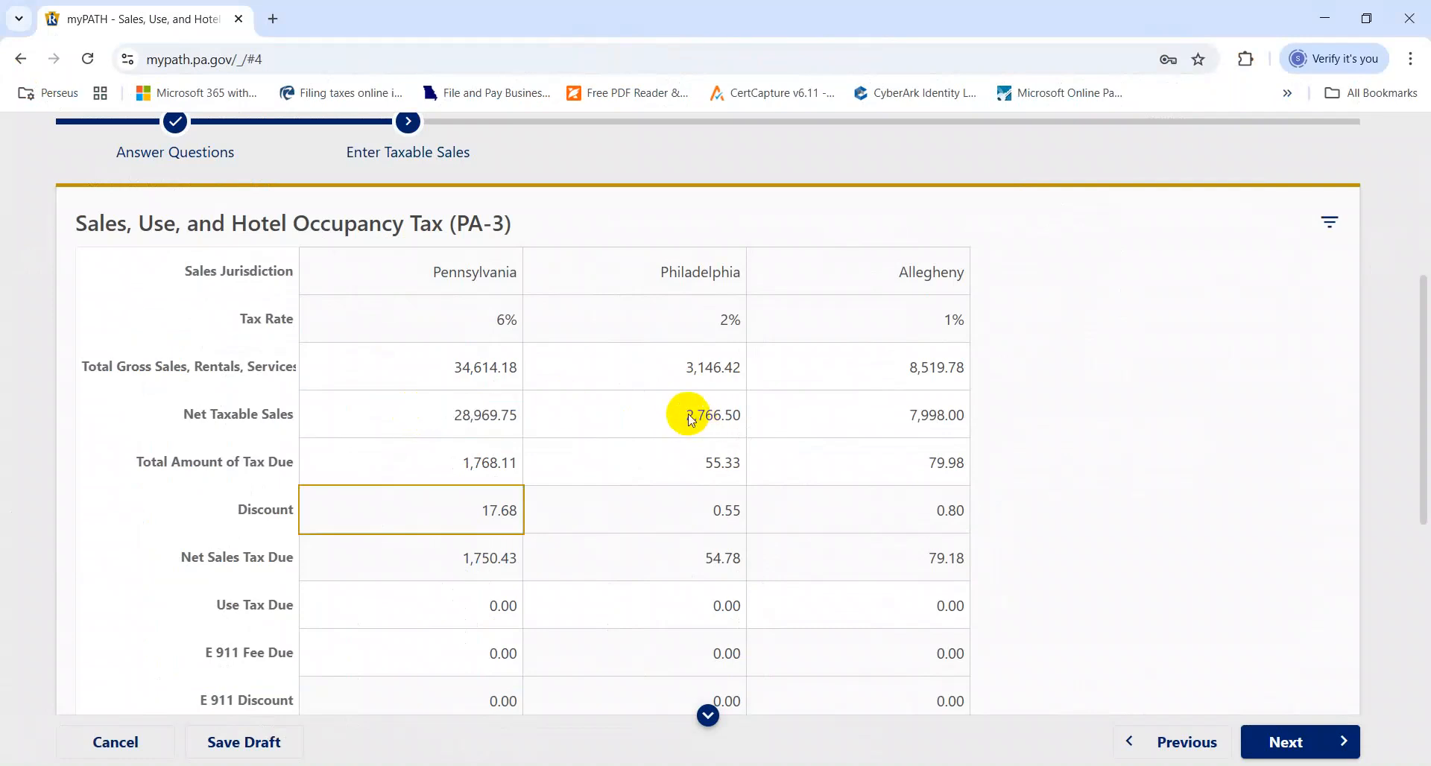
# Step: Set Philadelphia's Net Taxable Sales on the myPATH return to 2267.75, taken from the PivotTable in Excel
pyautogui.click(632, 375)
pyautogui.hotkey('alt', 'Tab')
pyautogui.press('Up')
pyautogui.press('Up')
pyautogui.press('Up')
pyautogui.press('Up')
pyautogui.press('Up')
pyautogui.press('Up')
pyautogui.press('Up')
pyautogui.press('Up')
pyautogui.press('Up')
pyautogui.press('Up')
pyautogui.press('Up')
pyautogui.press('Up')
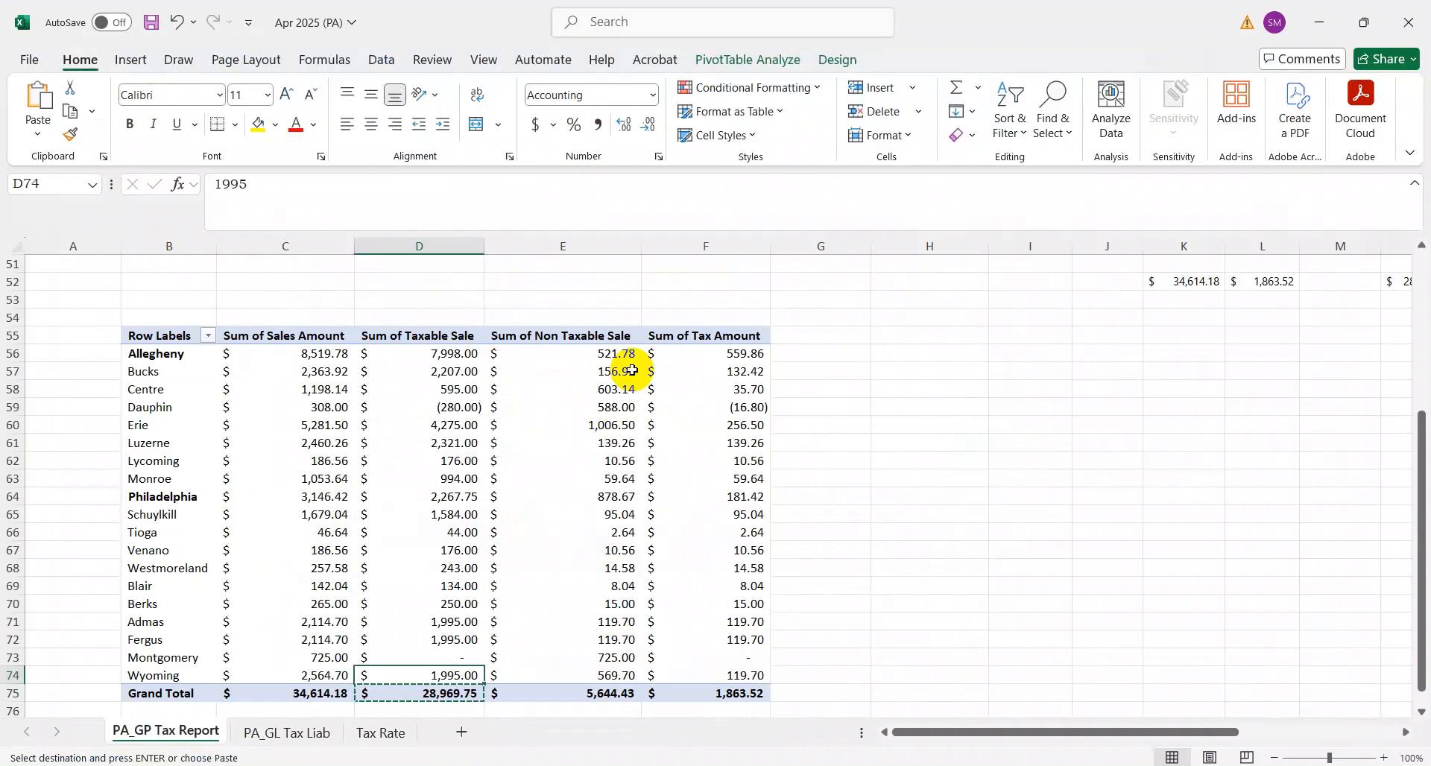
pyautogui.press('Down')
pyautogui.hotkey('alt', 'Tab')
pyautogui.click(658, 410)
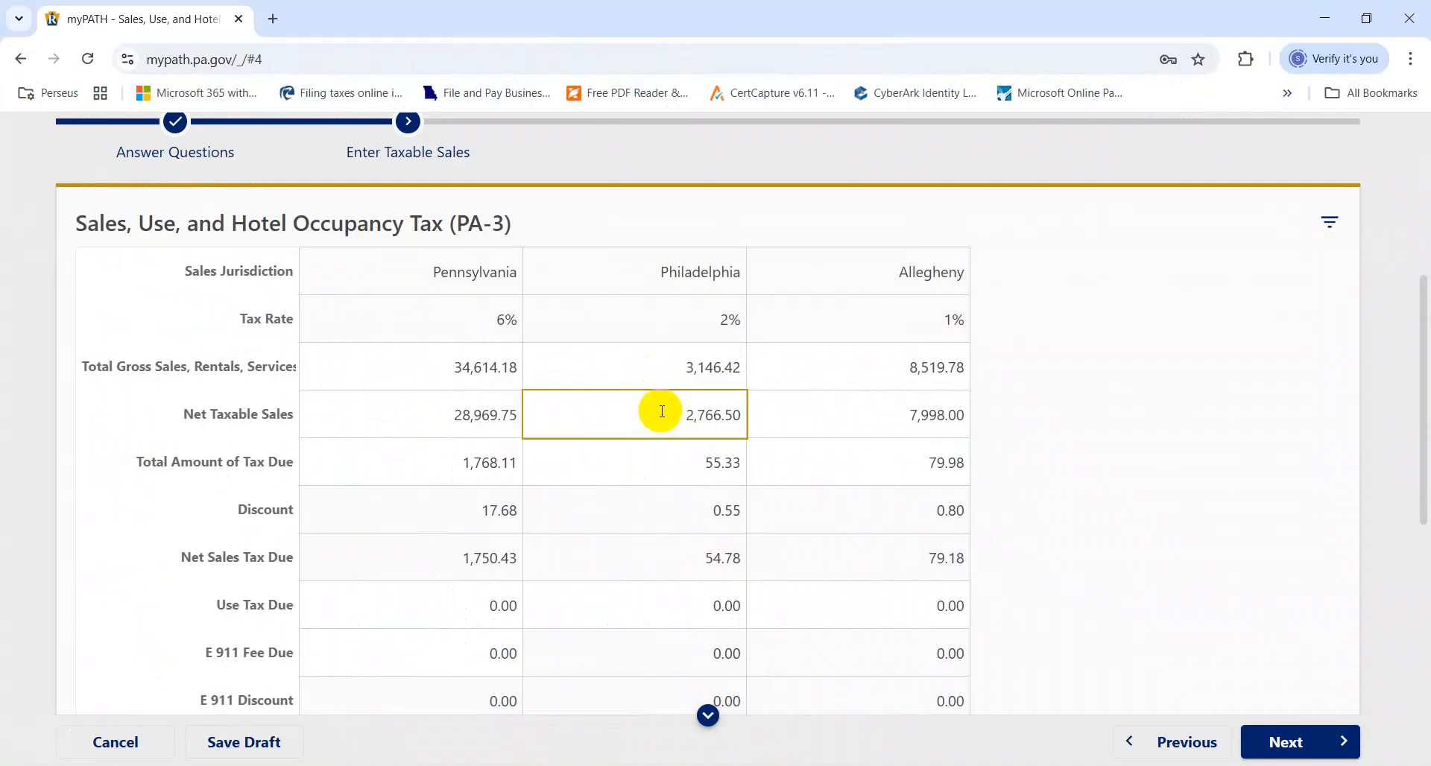
pyautogui.hotkey('alt', 'Tab')
pyautogui.hotkey('alt', 'Tab')
pyautogui.write('2267.')
pyautogui.hotkey('alt', 'Tab')
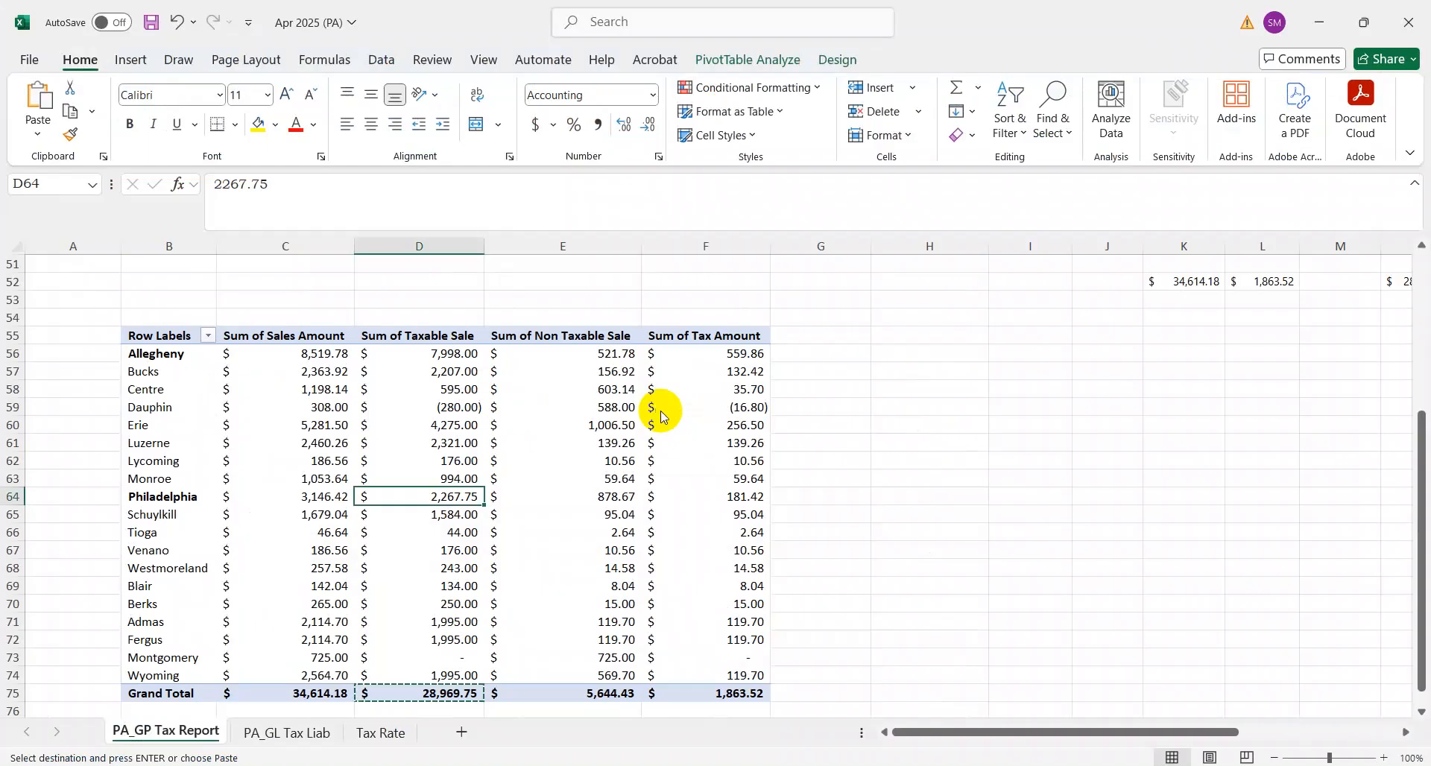
pyautogui.hotkey('alt', 'Tab')
pyautogui.press('Tab')
# Step: Check the amount due in the Review Return stage and go back to the Enter Taxable Sales stage
pyautogui.moveTo(1421, 447); pyautogui.dragTo(1418, 575)
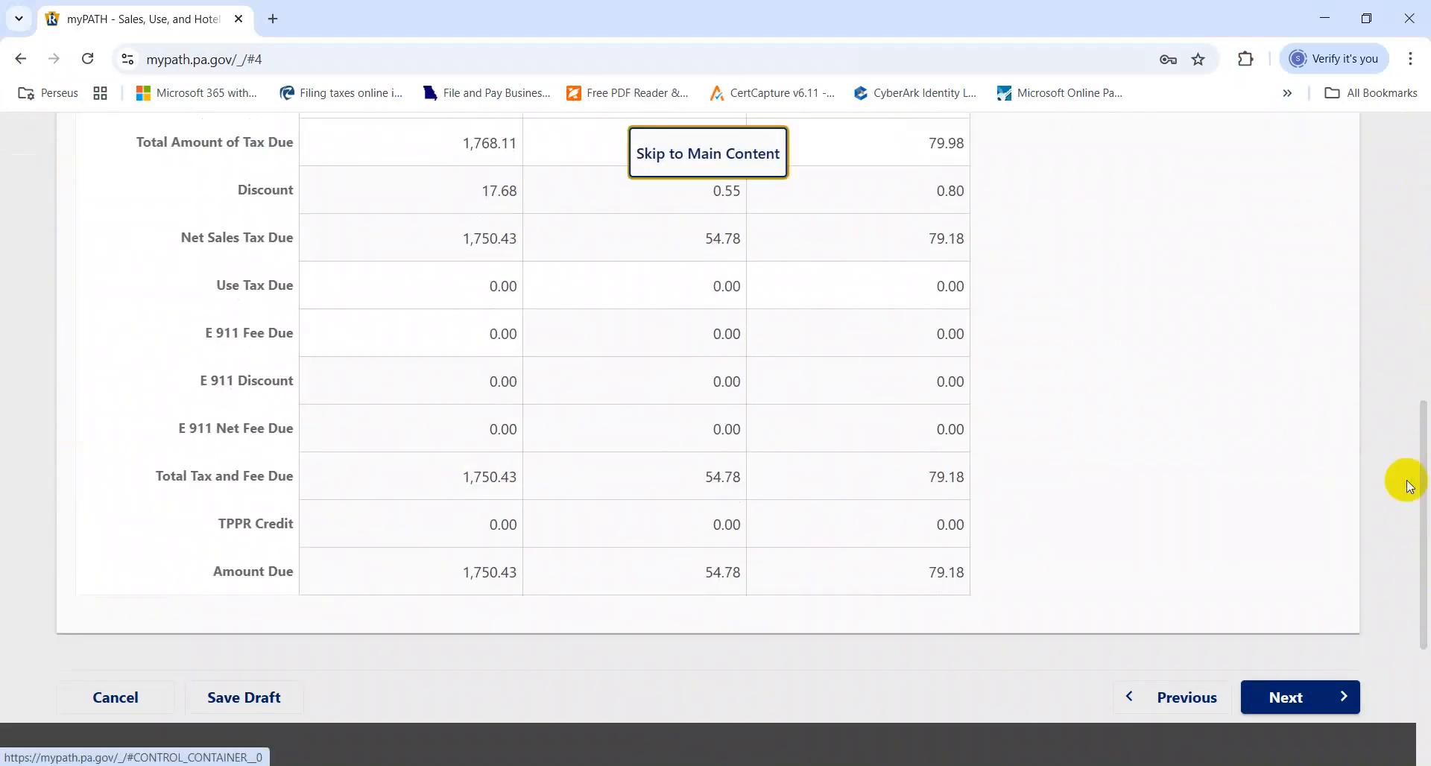
pyautogui.click(1324, 687)
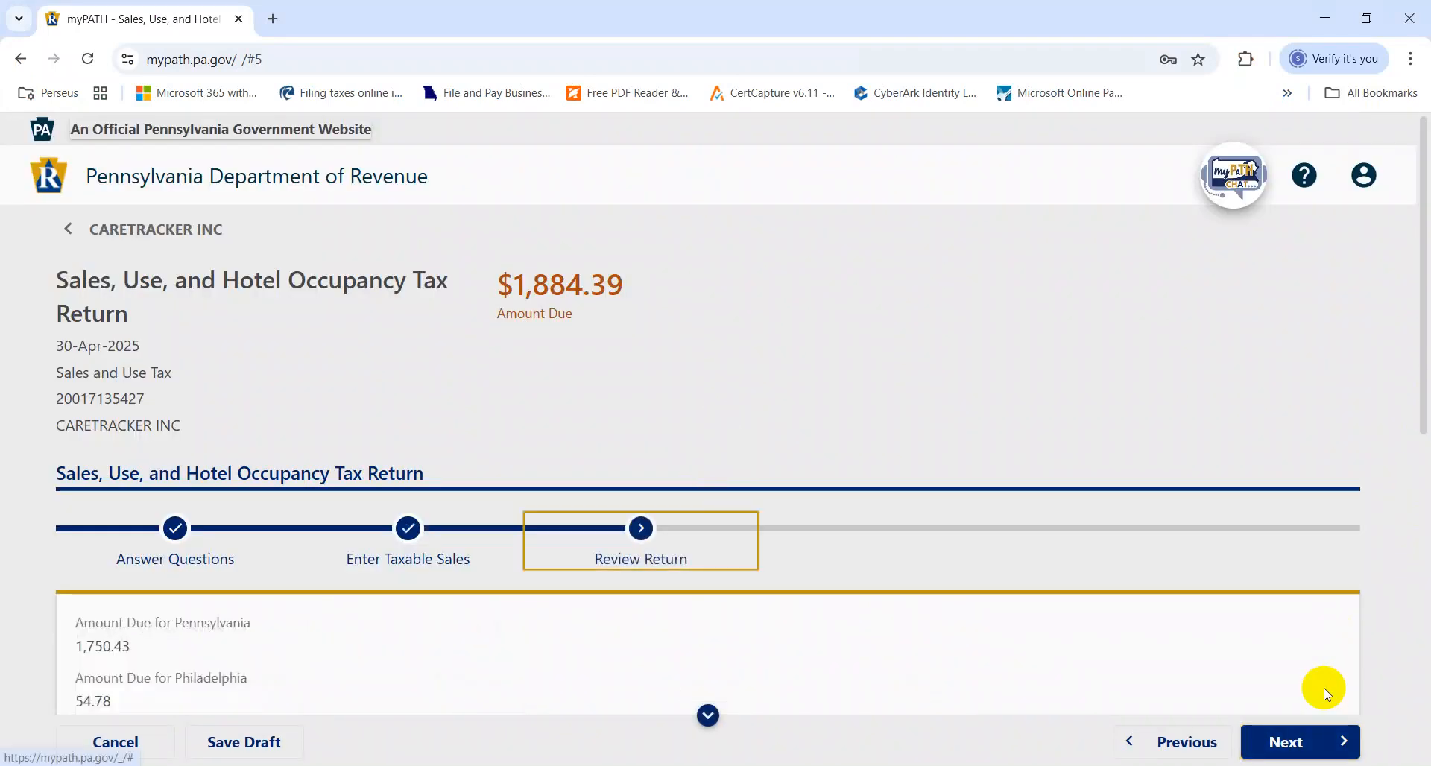
pyautogui.scroll(-9, 1324, 693)
pyautogui.click(1173, 418)
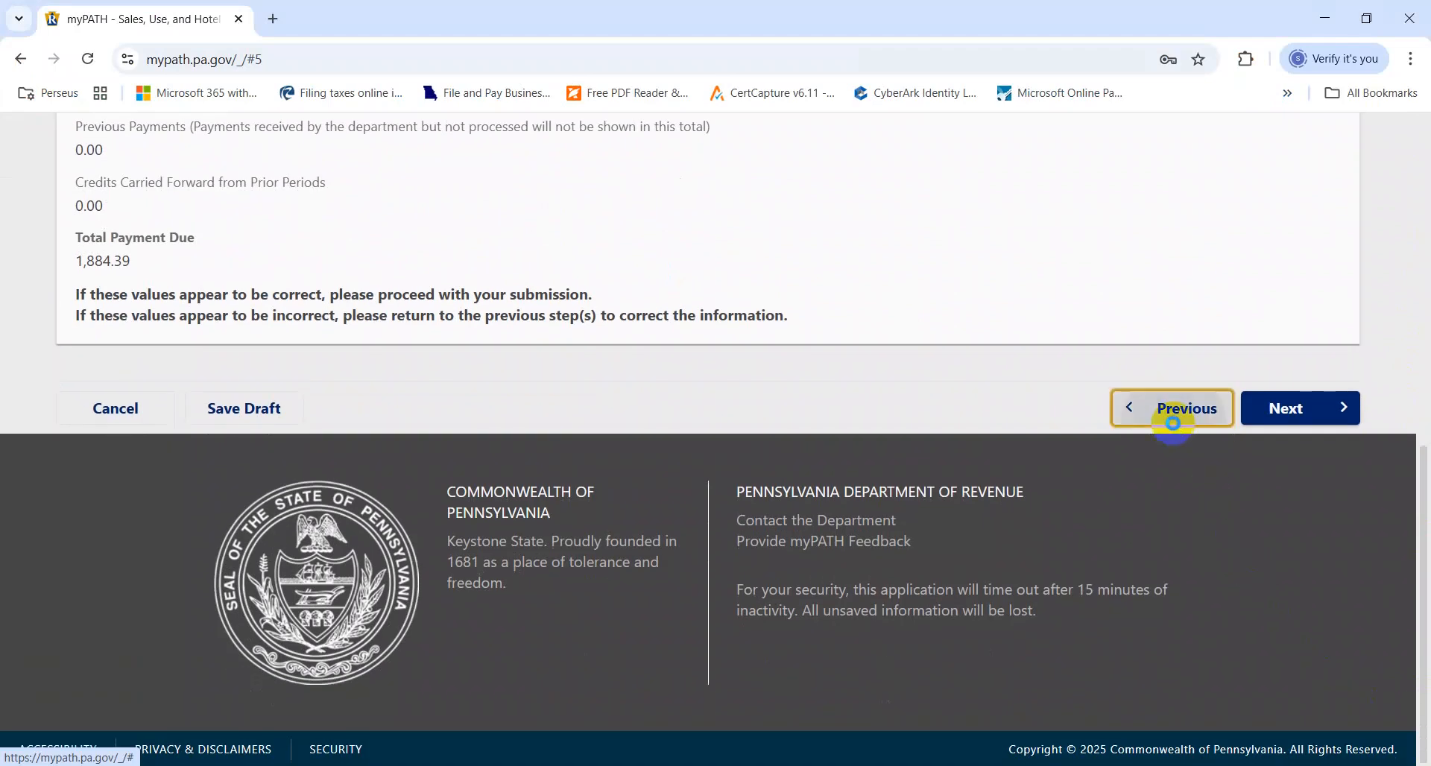
pyautogui.moveTo(1422, 284); pyautogui.dragTo(1369, 231)
pyautogui.moveTo(622, 294); pyautogui.dragTo(471, 282)
pyautogui.click(811, 343)
pyautogui.moveTo(1422, 415); pyautogui.dragTo(1421, 721)
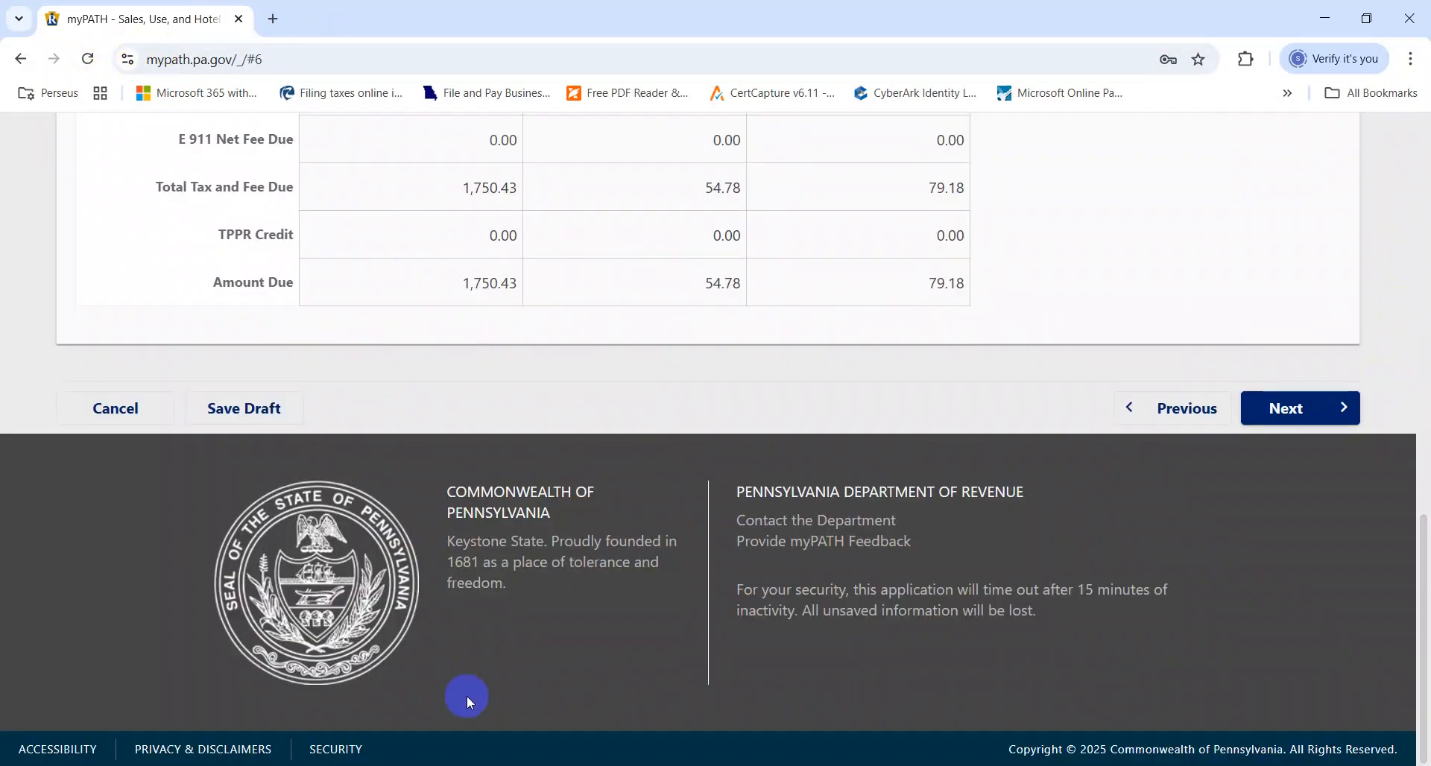
# Step: Cancel the return without saving and start filing the Sales, Use, and Hotel Occupancy Tax Return due 20-May-2025 again
pyautogui.click(146, 432)
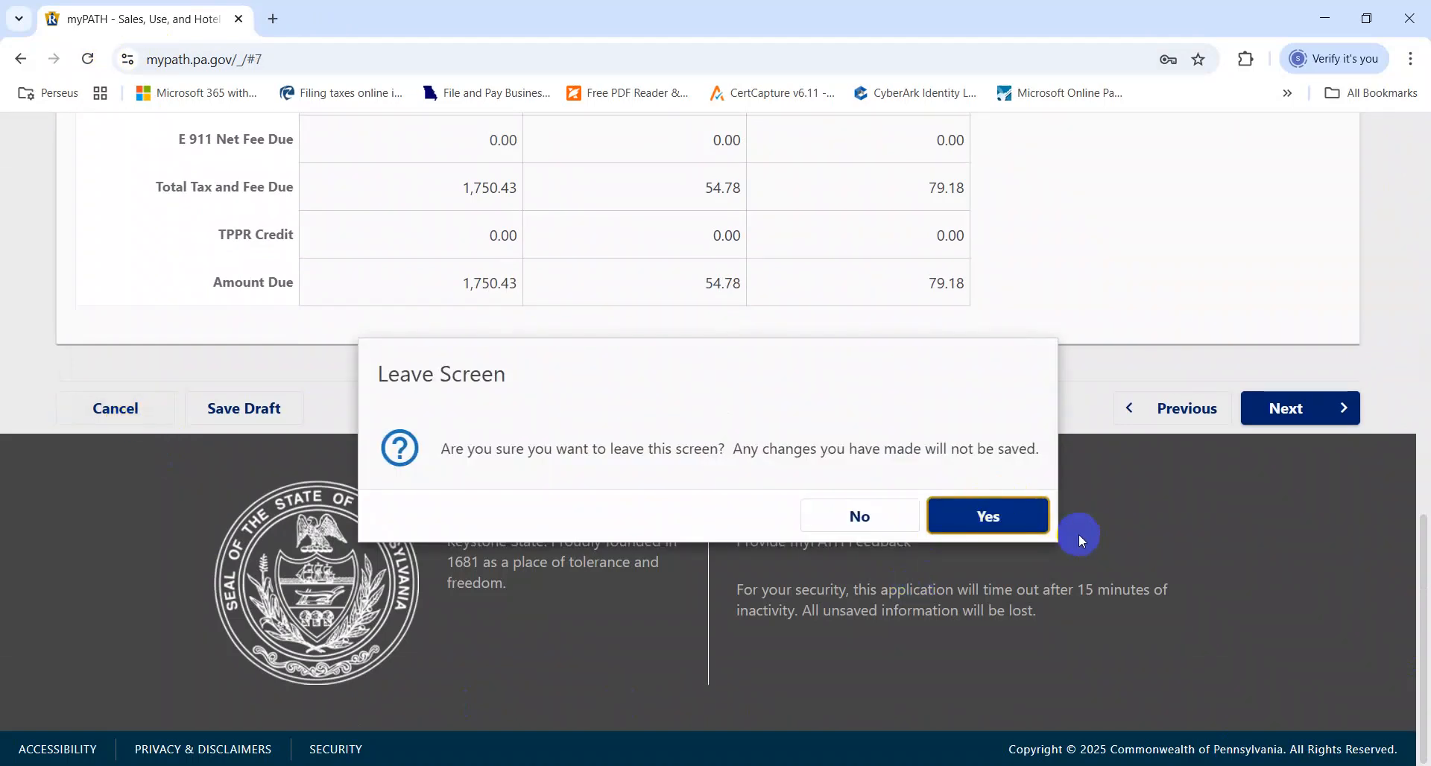
pyautogui.click(1009, 516)
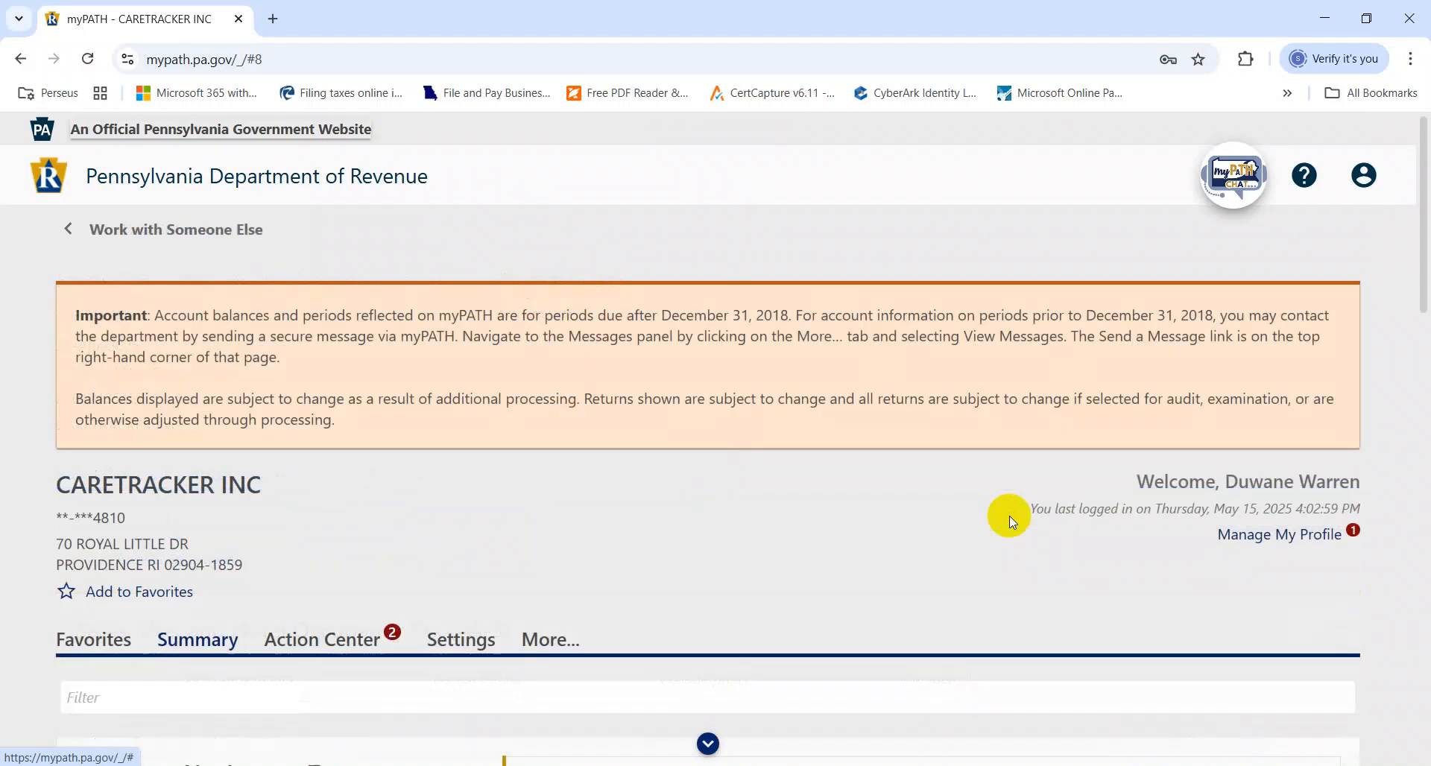
pyautogui.scroll(-10, 1009, 516)
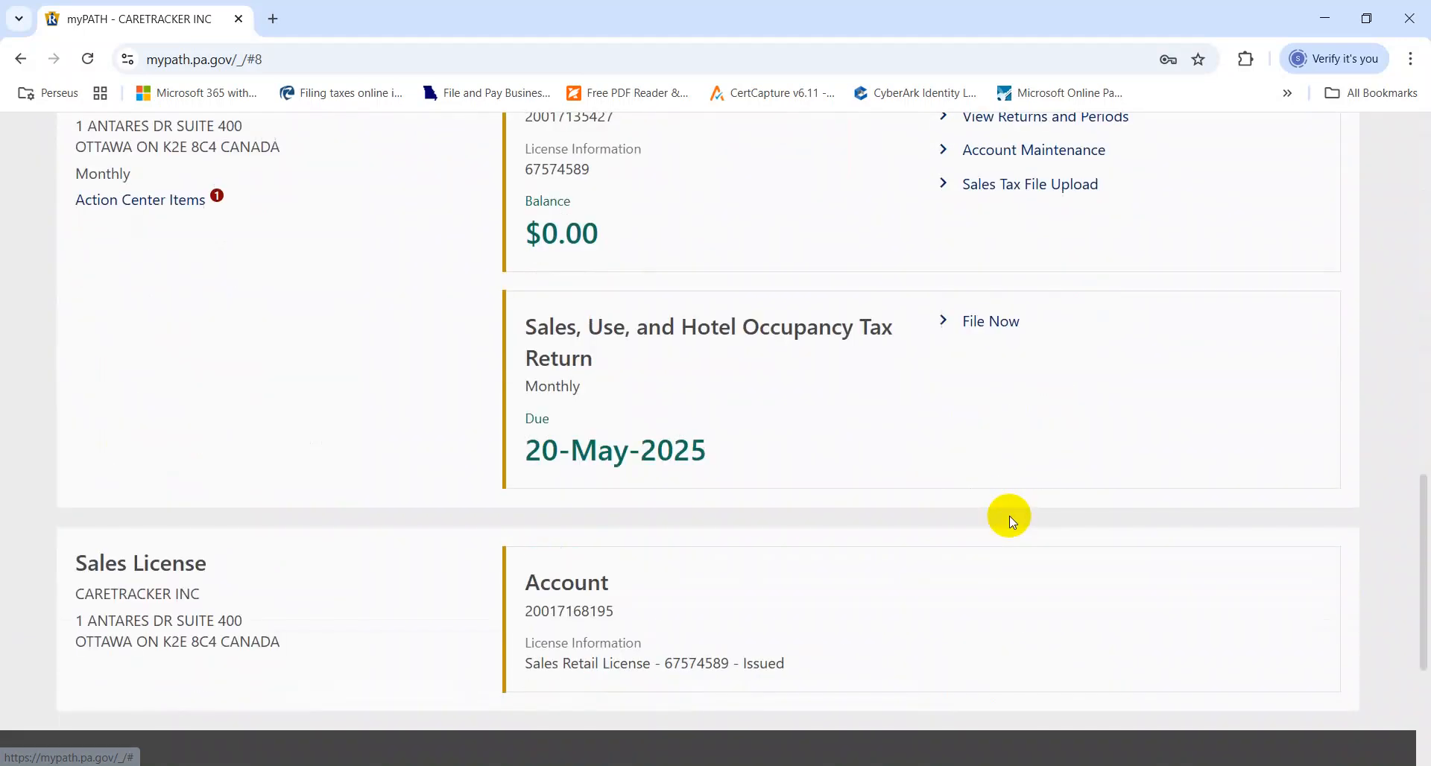
pyautogui.click(980, 322)
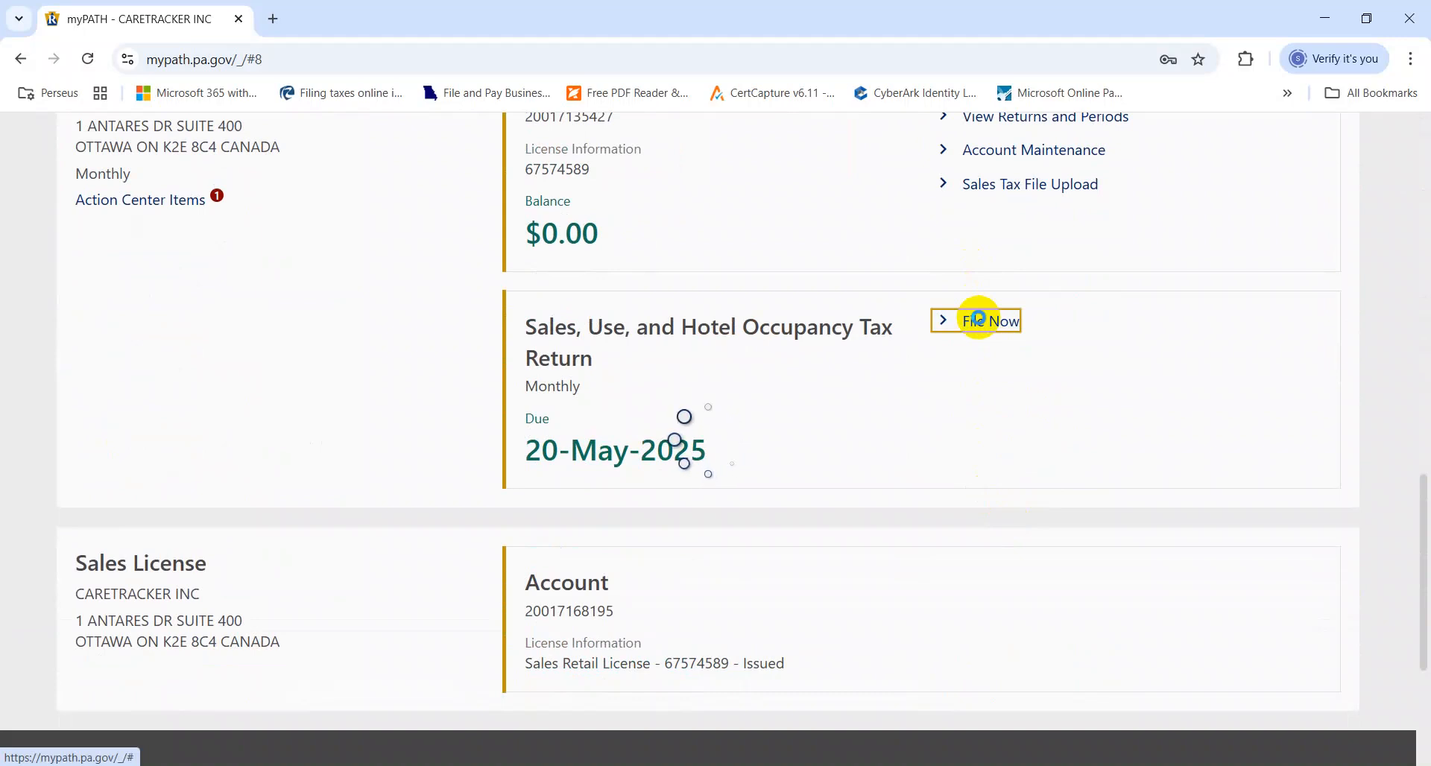
# Step: Answer Yes for Pennsylvania sales, Philadelphia and Allegheny, No for Philadelphia Hotel Occupancy, Clean Indoor Air Act and TPPR credits, and continue
pyautogui.scroll(-3, 1422, 400)
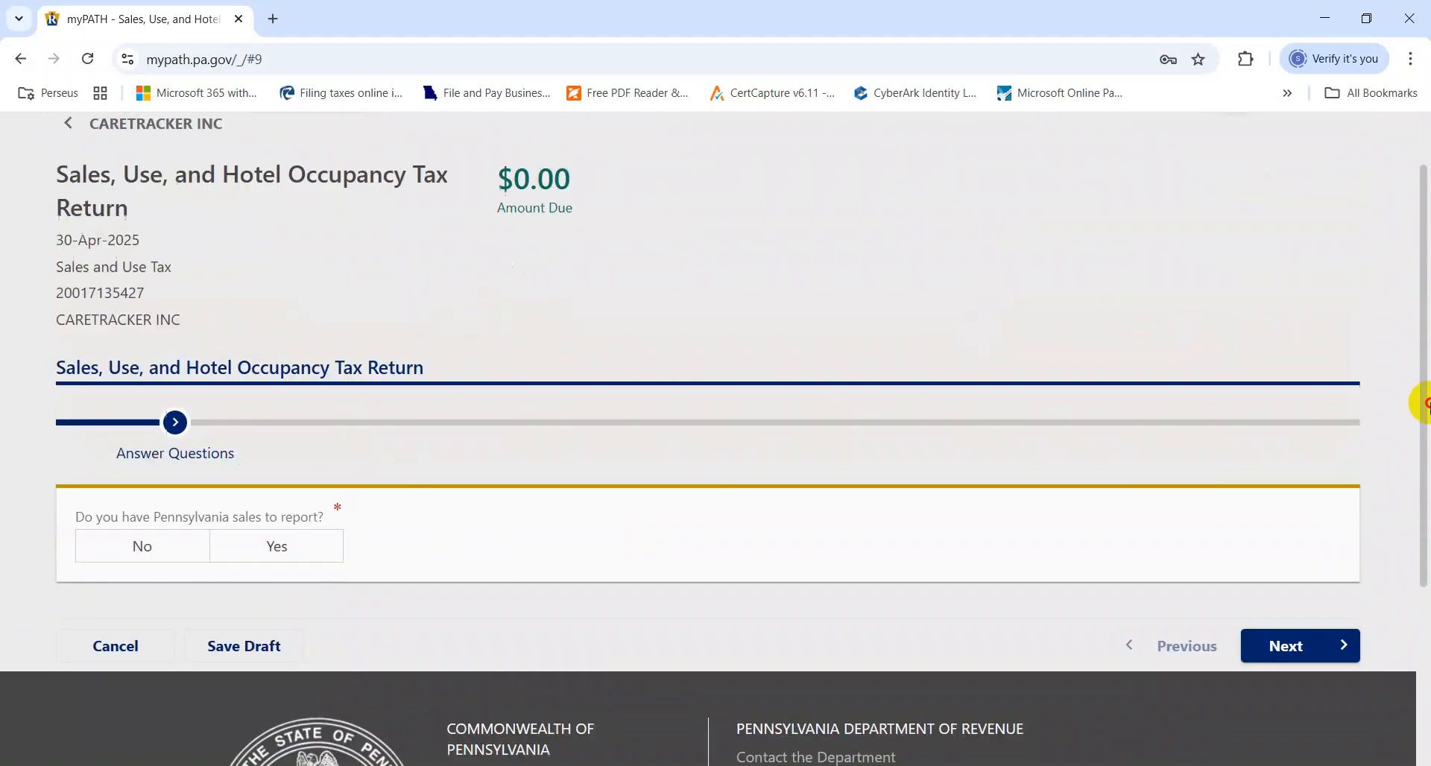
pyautogui.click(276, 409)
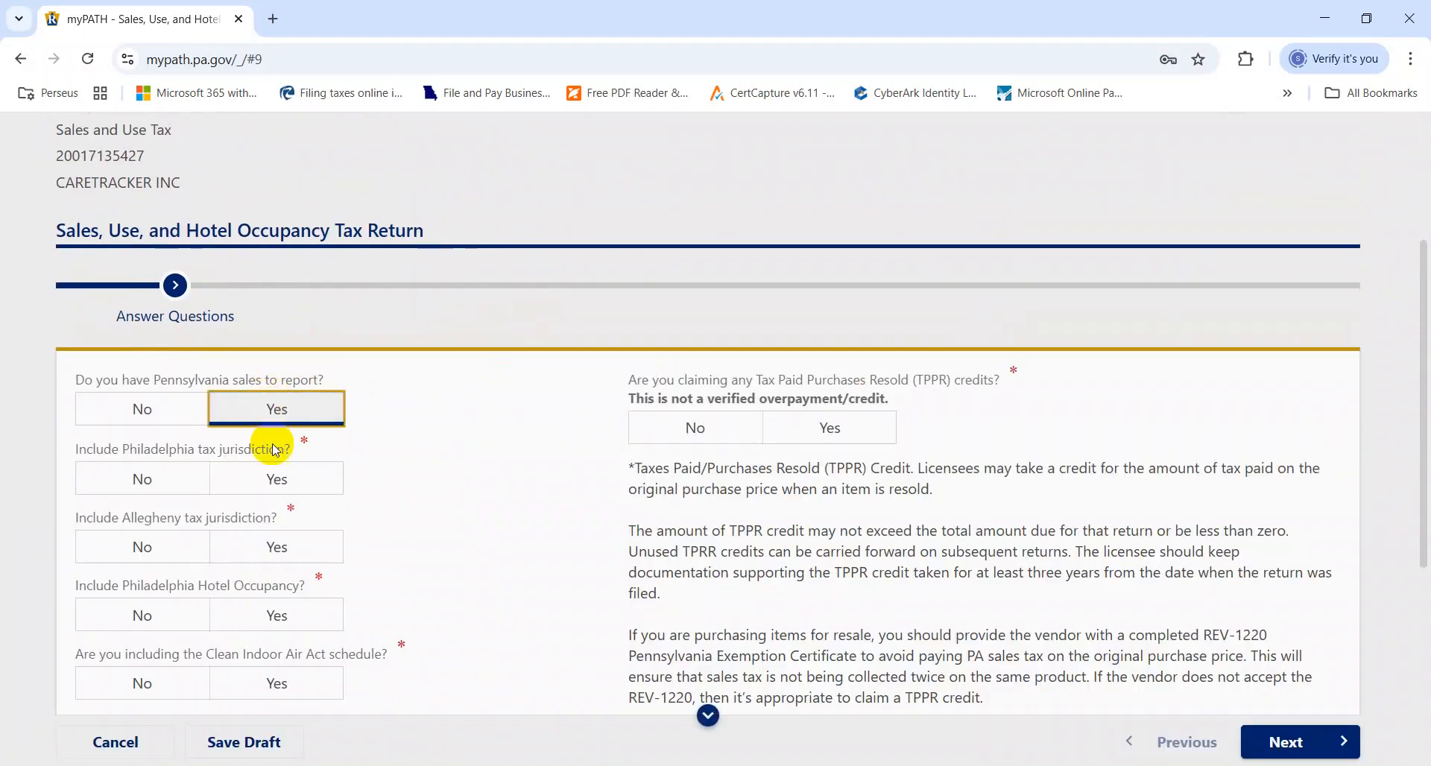
pyautogui.click(275, 483)
pyautogui.click(277, 548)
pyautogui.click(167, 614)
pyautogui.click(684, 419)
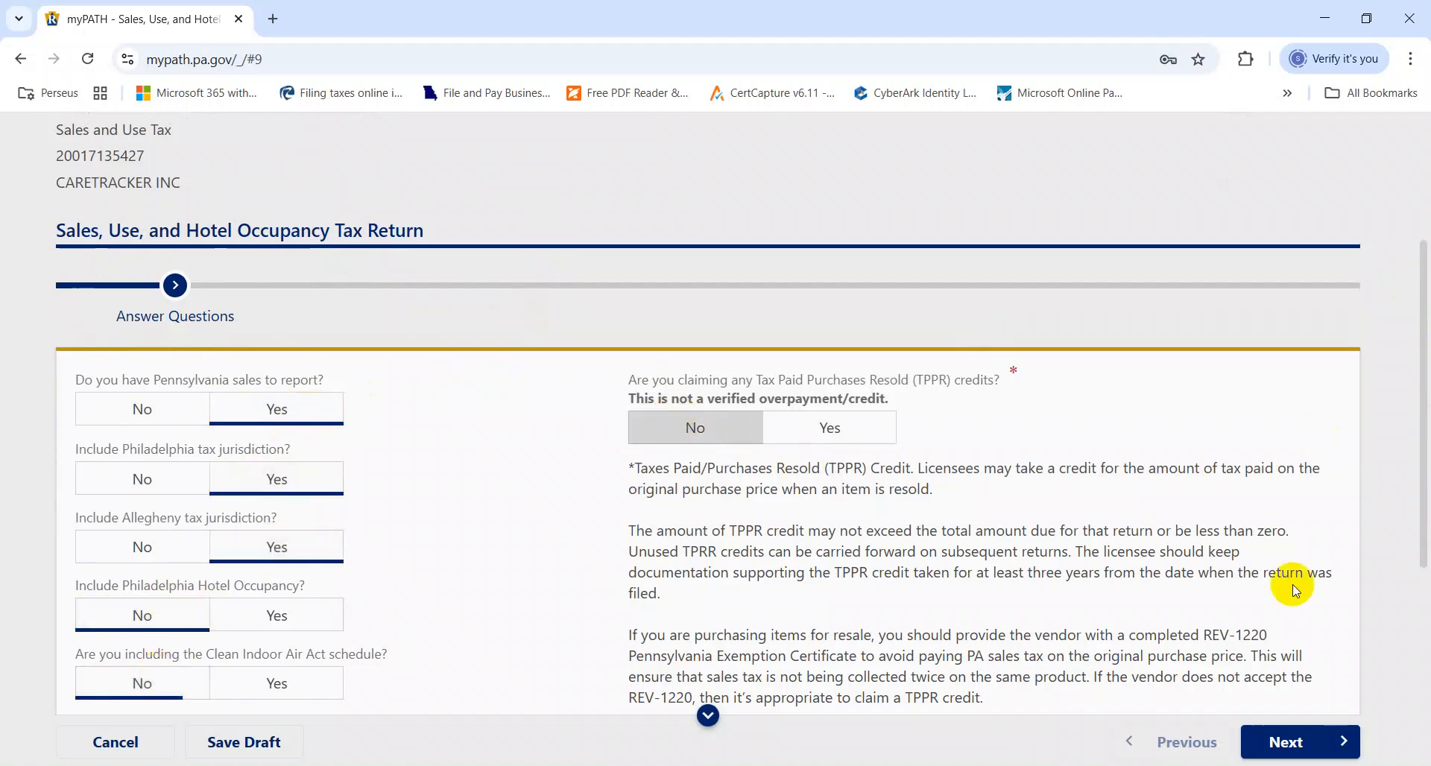
pyautogui.click(1301, 746)
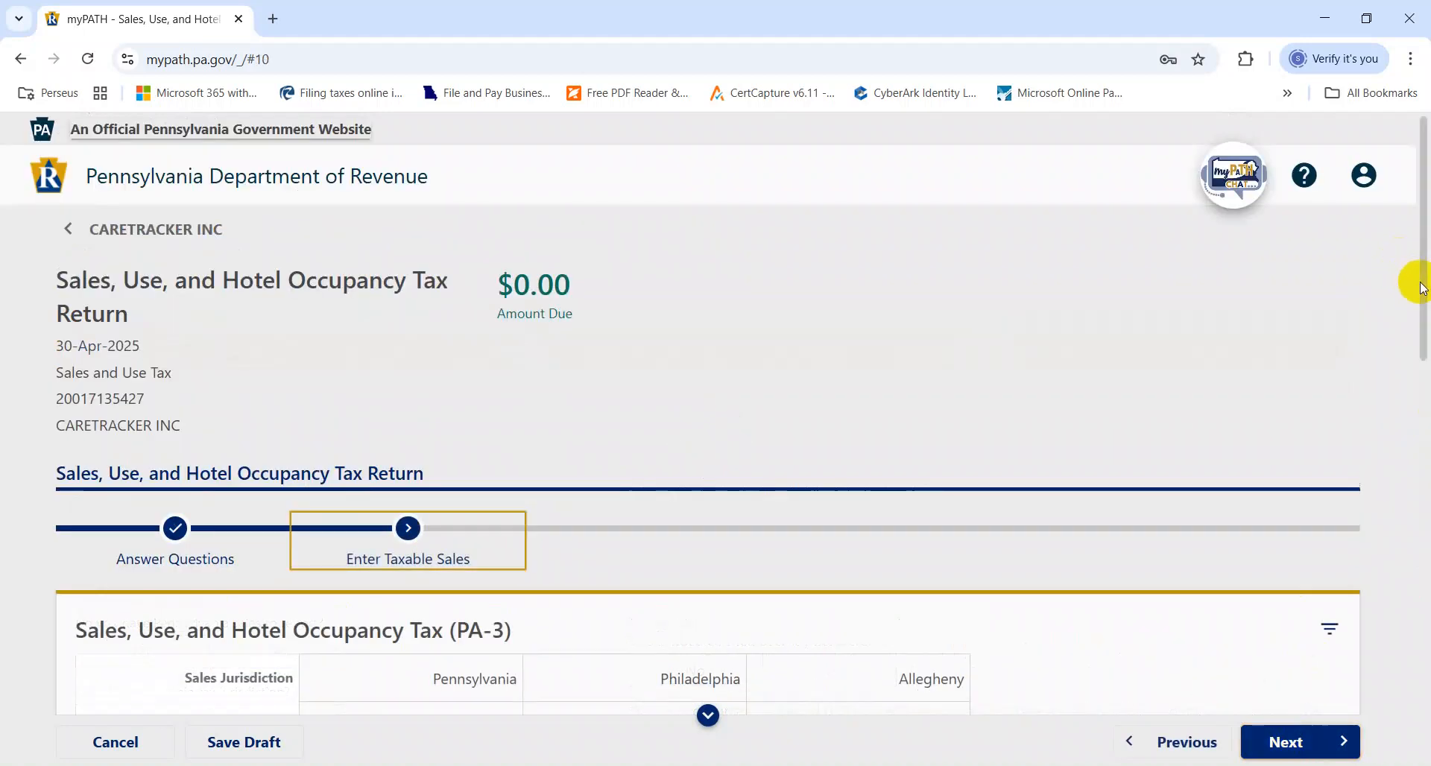
# Step: Copy the Sales Amount grand total, 34,614.18, from the Excel PivotTable into Pennsylvania's Total Gross Sales on the myPATH return
pyautogui.moveTo(1415, 281); pyautogui.dragTo(1427, 507)
pyautogui.click(453, 231)
pyautogui.hotkey('alt', 'Tab')
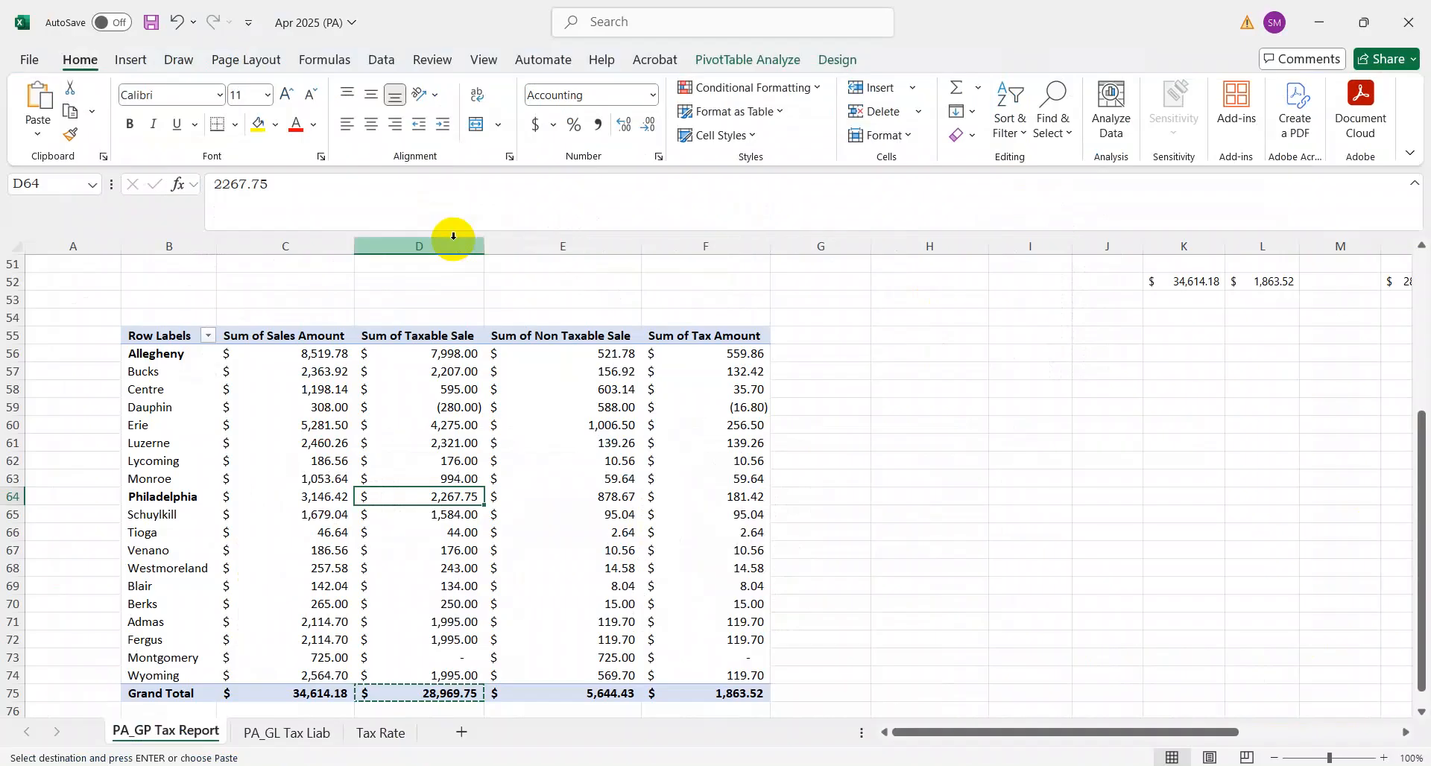
pyautogui.press('Left')
pyautogui.press('Escape')
pyautogui.hotkey('ctrl', 'Down')
pyautogui.hotkey('alt', 'Tab')
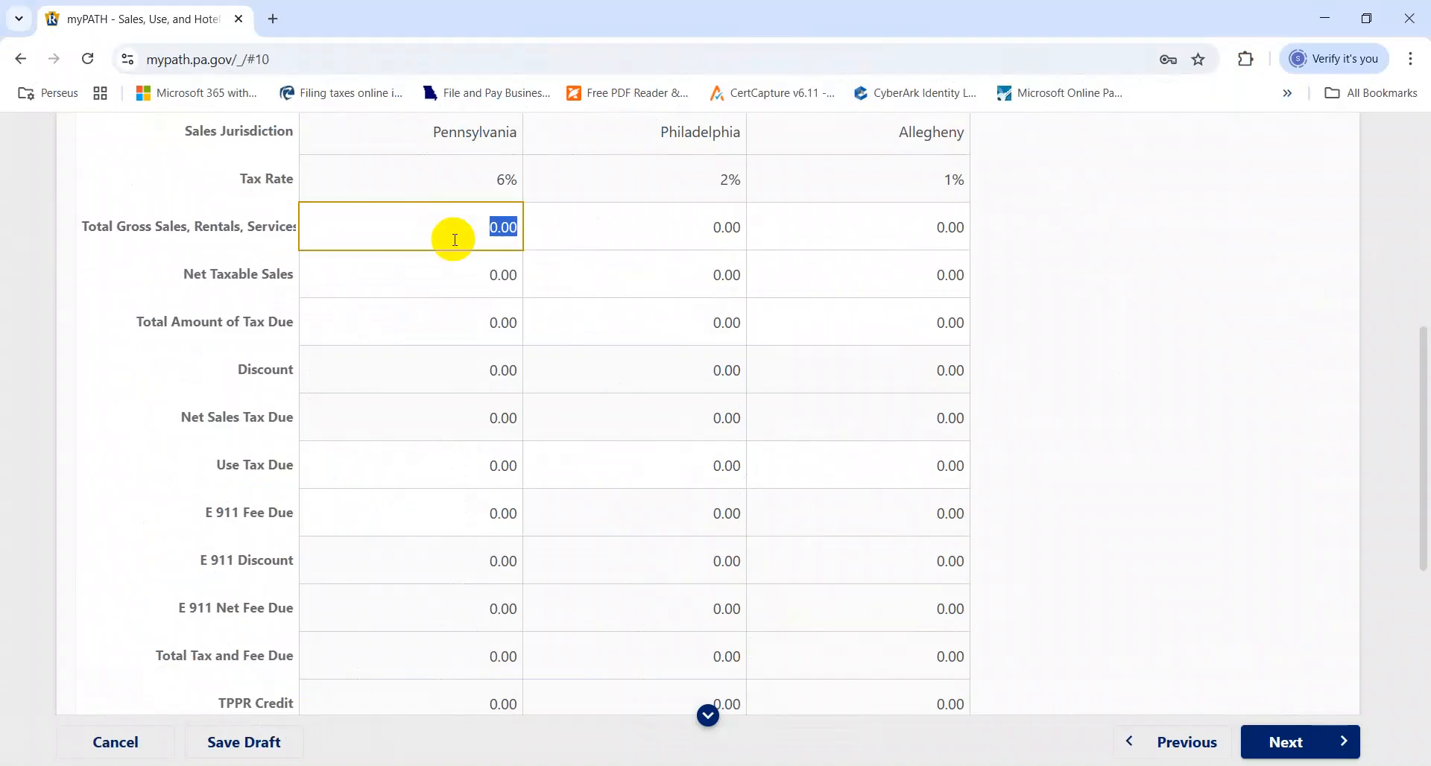
pyautogui.hotkey('alt', 'Tab')
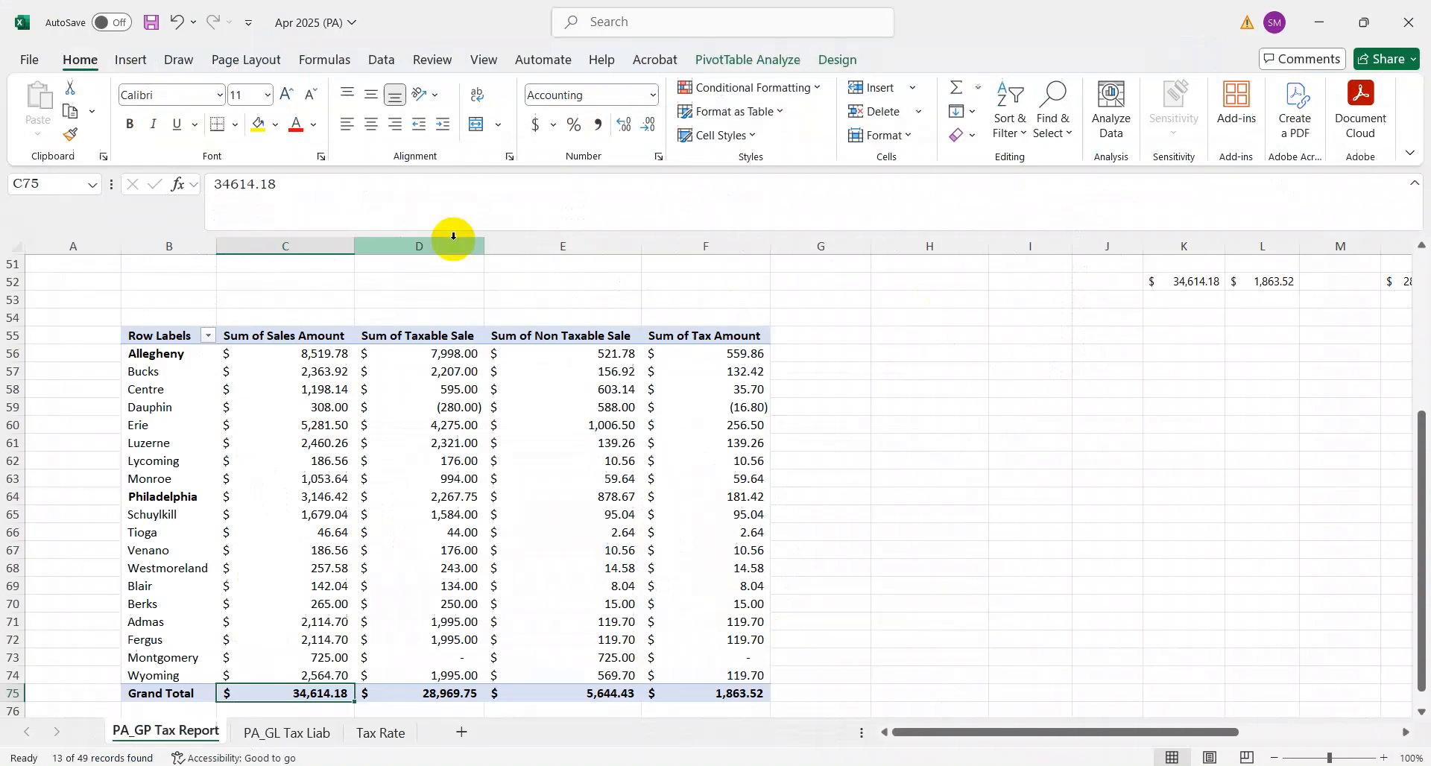
pyautogui.hotkey('ctrl', 'c')
pyautogui.hotkey('alt', 'Tab')
pyautogui.hotkey('ctrl', 'v')
pyautogui.press('Tab')
# Step: Set Pennsylvania's Net Taxable Sales on the myPATH return to 28,696.75, checking the PivotTable's grand total in Excel
pyautogui.hotkey('alt', 'Tab')
pyautogui.press('Right')
pyautogui.hotkey('alt', 'Tab')
pyautogui.write('2')
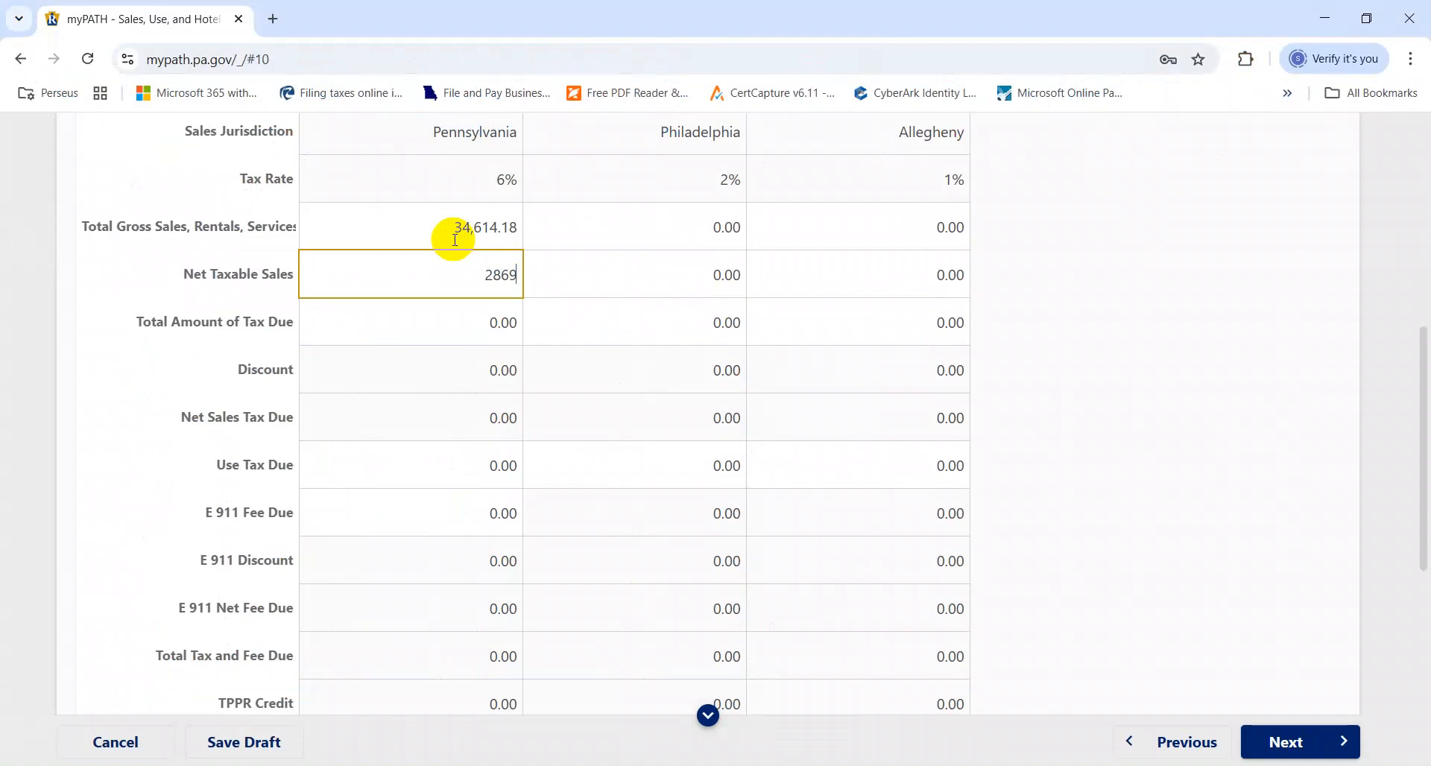
pyautogui.write('8,696.75')
pyautogui.press('Tab')
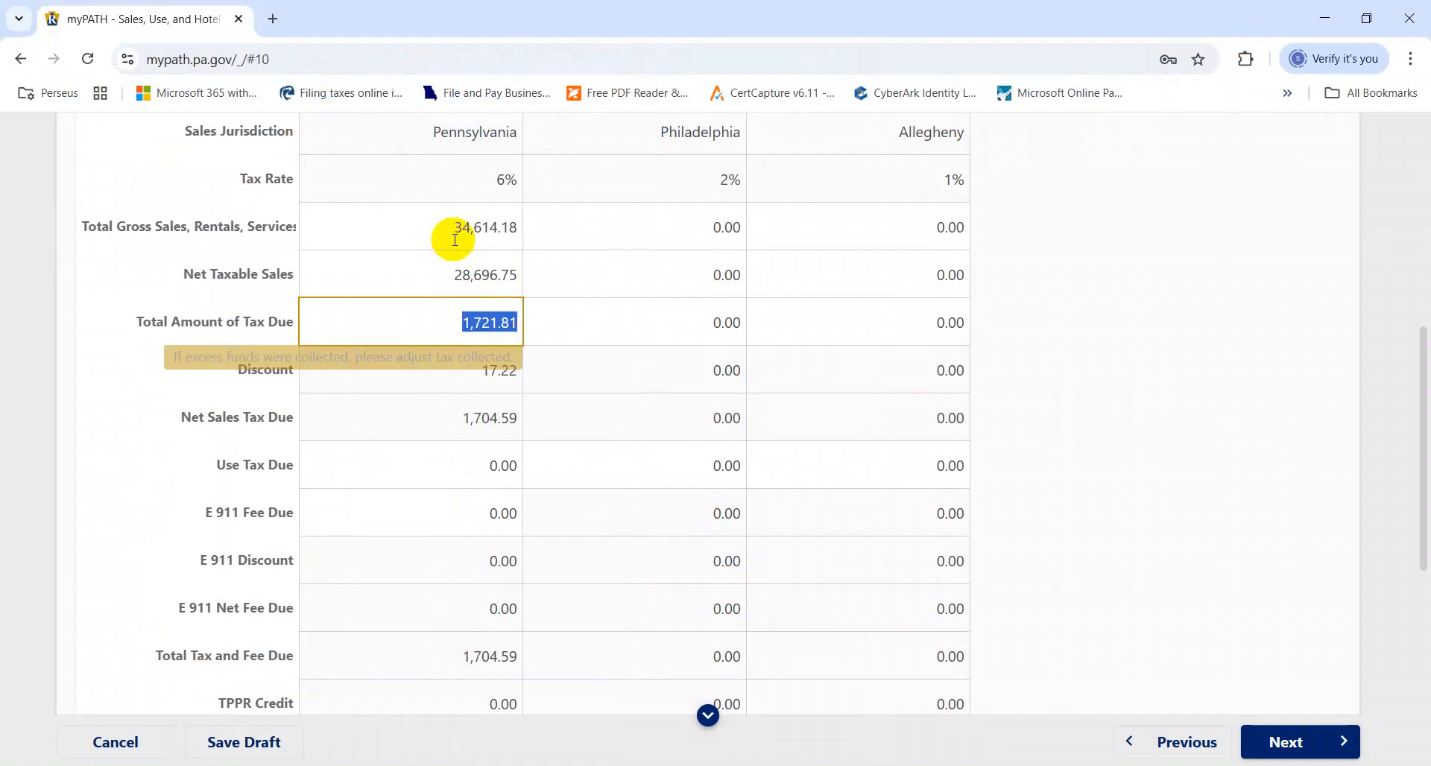
pyautogui.hotkey('alt', 'Tab')
pyautogui.hotkey('alt', 'Tab')
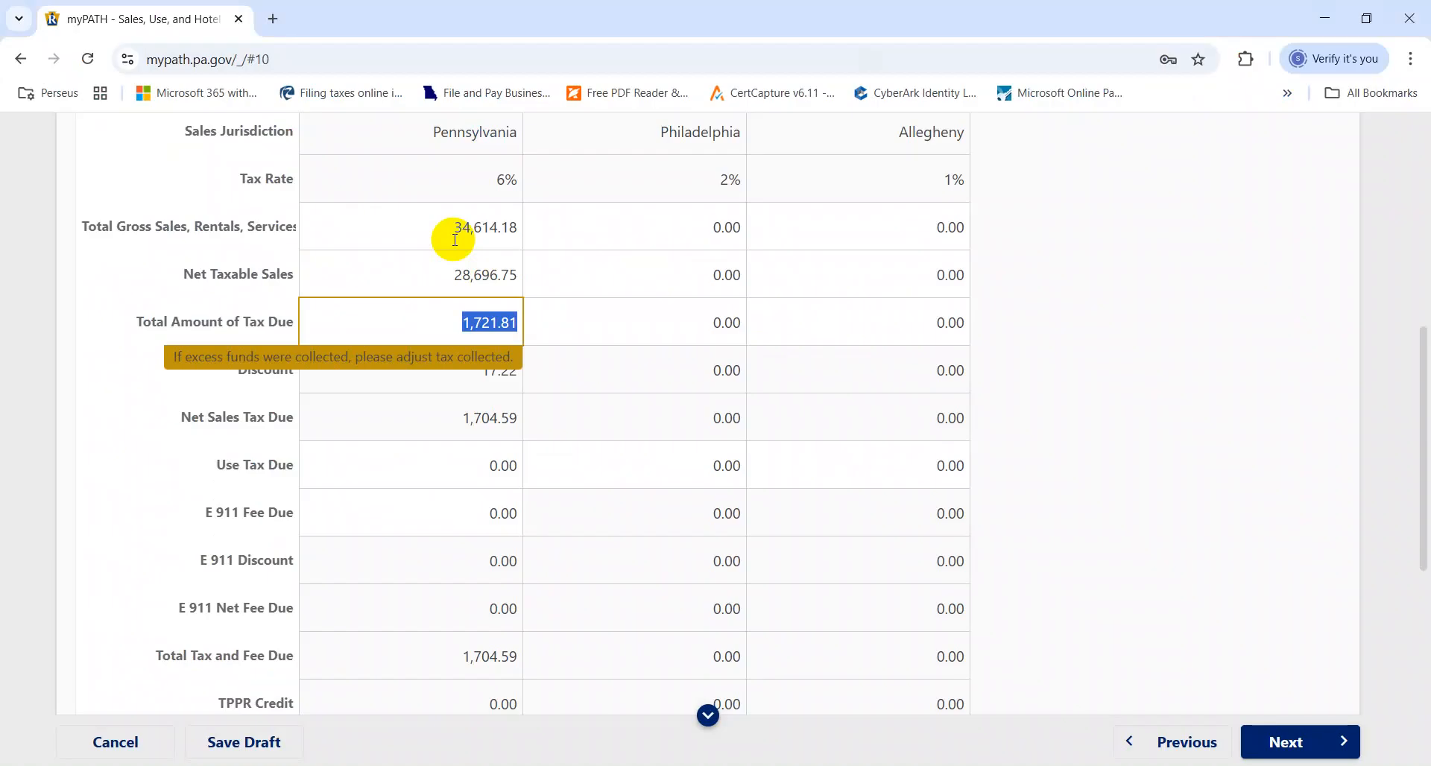
# Step: Set Philadelphia's Total Gross Sales on the myPATH return to 3146.42, taken from the Philadelphia row of the Excel PivotTable
pyautogui.hotkey('alt', 'Tab')
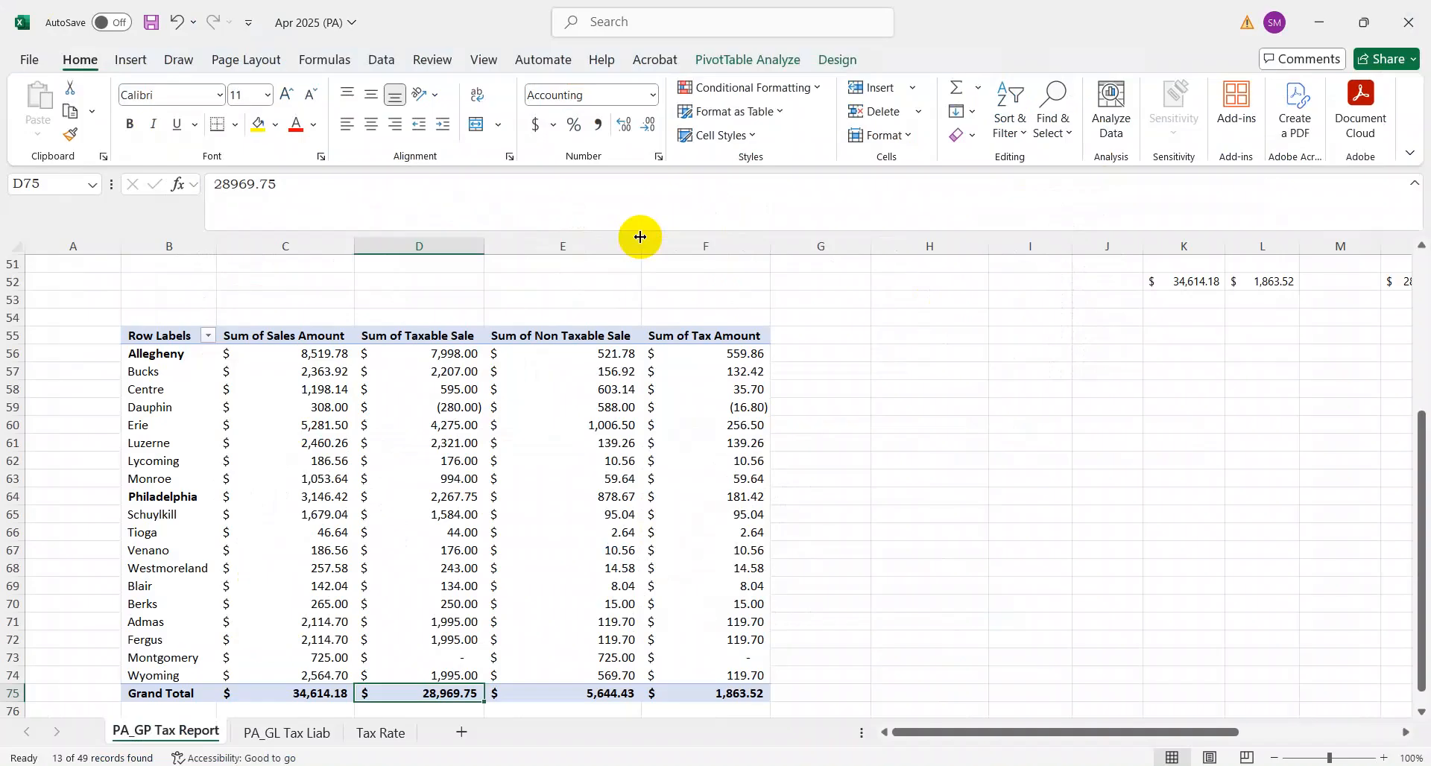
pyautogui.press('Left')
pyautogui.hotkey('ctrl', 'Up')
pyautogui.press('Down')
pyautogui.press('Down')
pyautogui.press('Down')
pyautogui.press('Down')
pyautogui.press('Down')
pyautogui.press('Down')
pyautogui.press('Down')
pyautogui.press('Down')
pyautogui.press('Down')
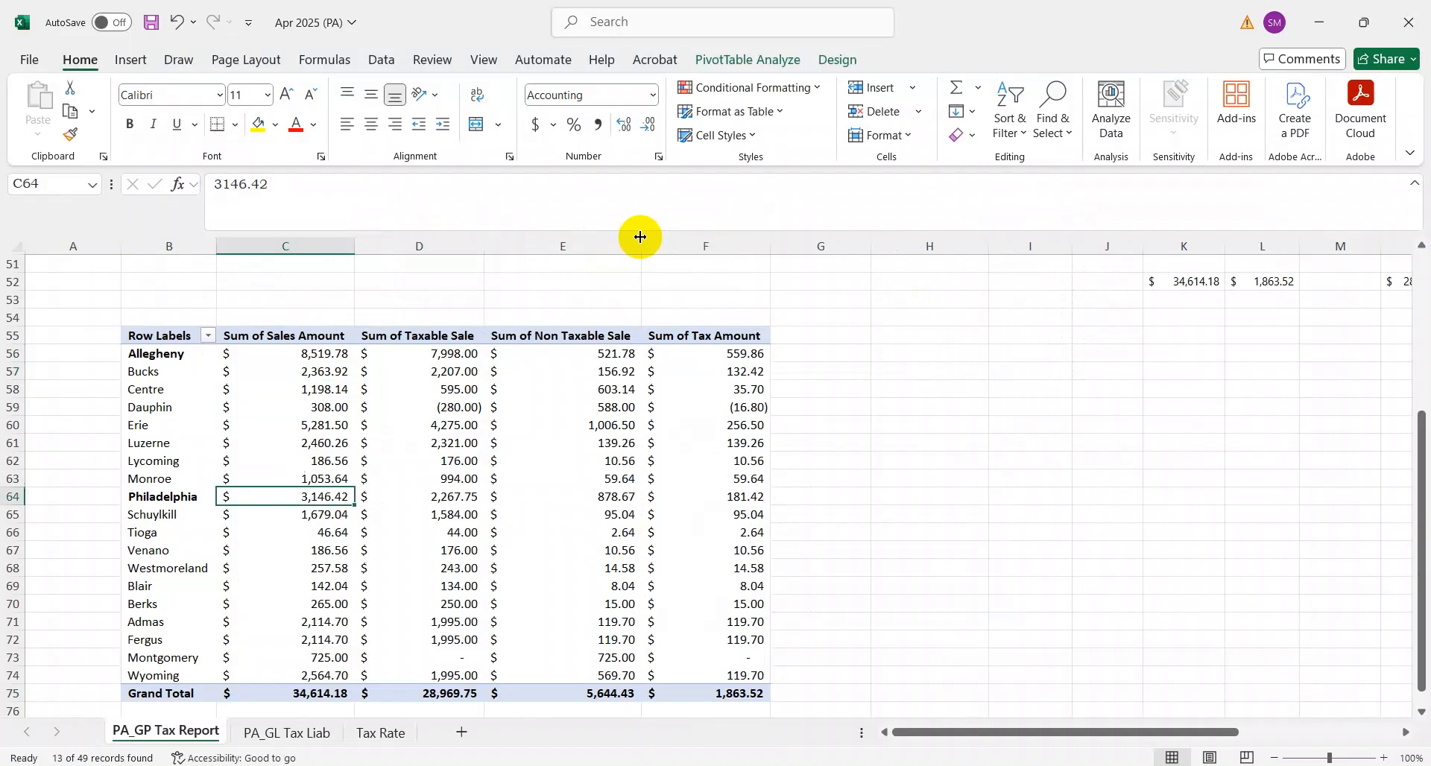
pyautogui.hotkey('alt', 'Tab')
pyautogui.click(641, 239)
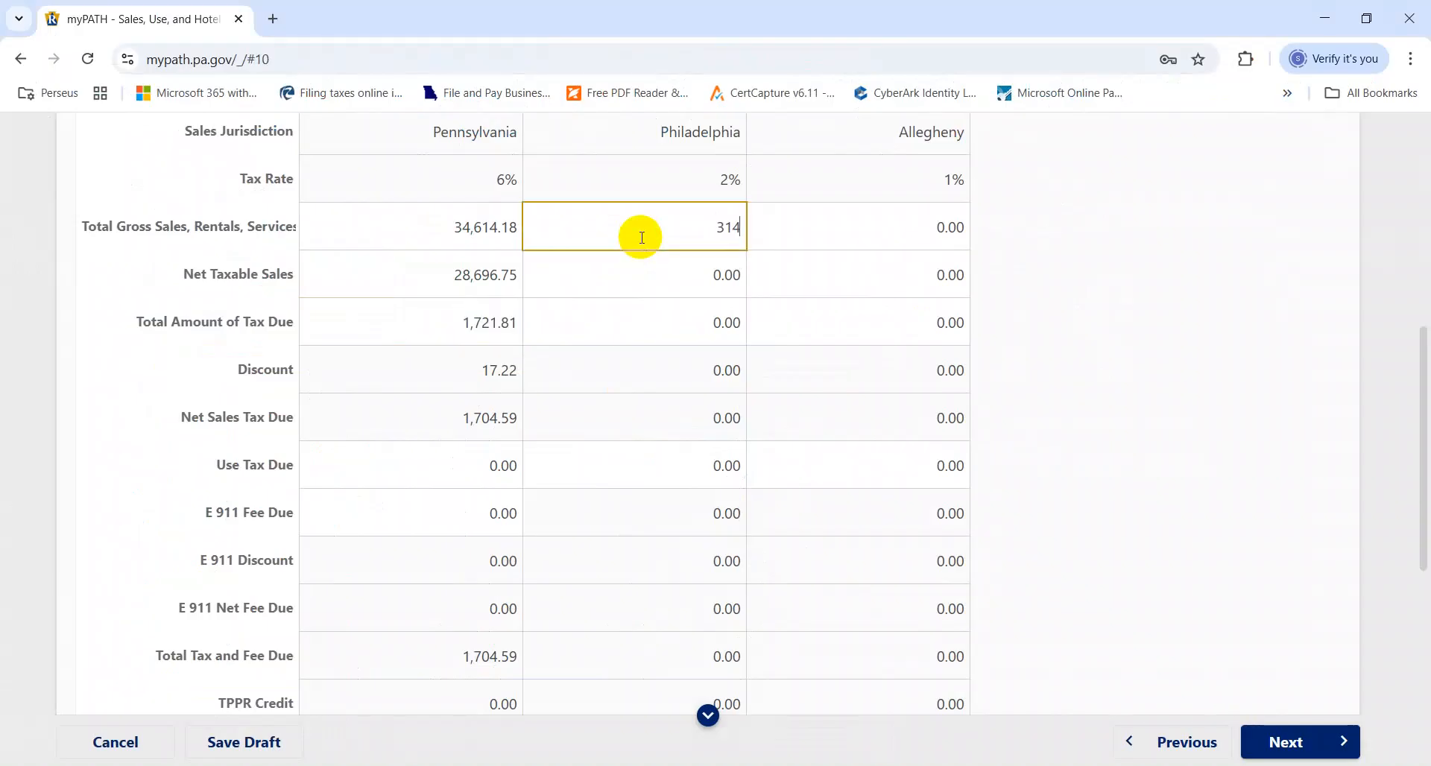
pyautogui.press('Tab')
pyautogui.hotkey('alt', 'Tab')
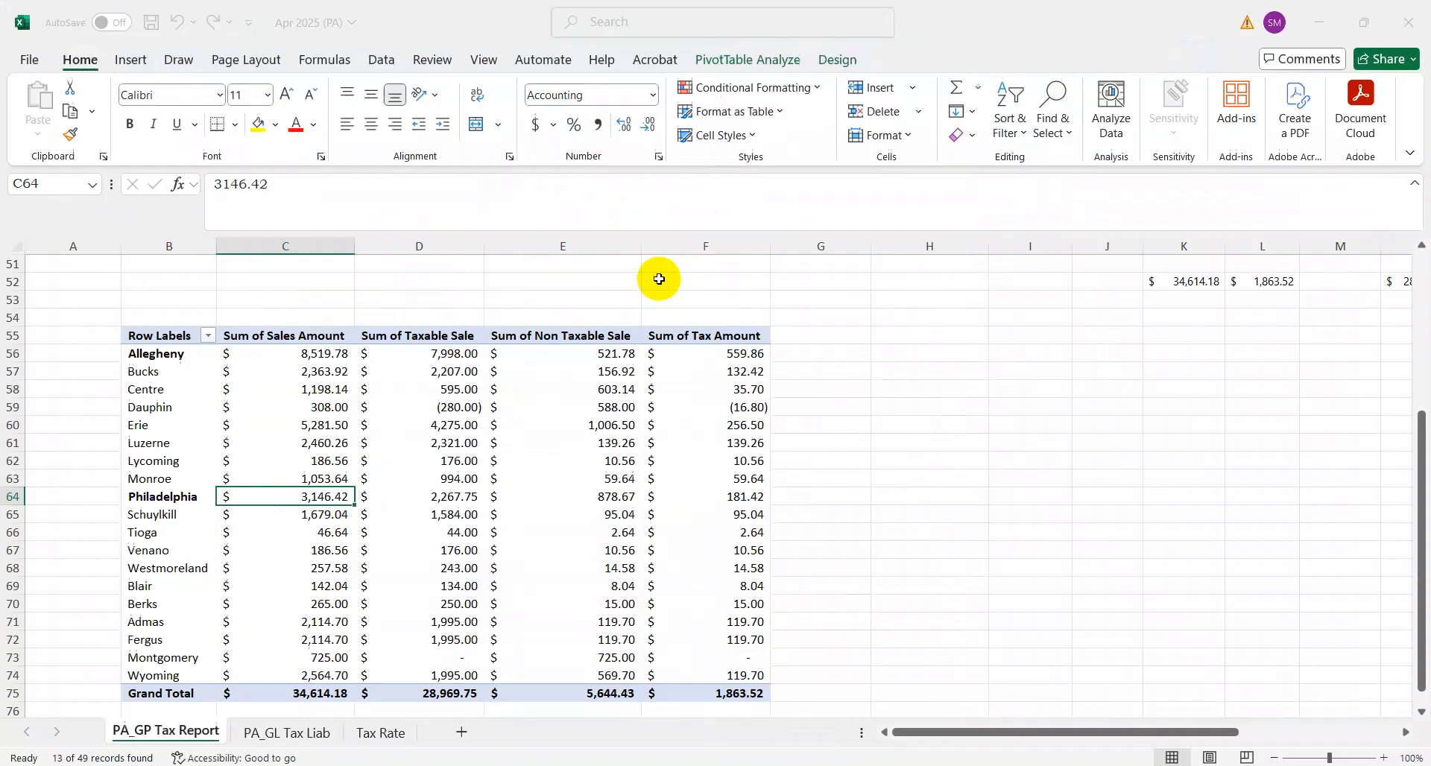
# Step: Set Philadelphia's Net Taxable Sales to 2,267.15 and Allegheny's Total Gross Sales to 8,519.78 on the myPATH return, using the Excel PivotTable
pyautogui.hotkey('alt', 'Tab')
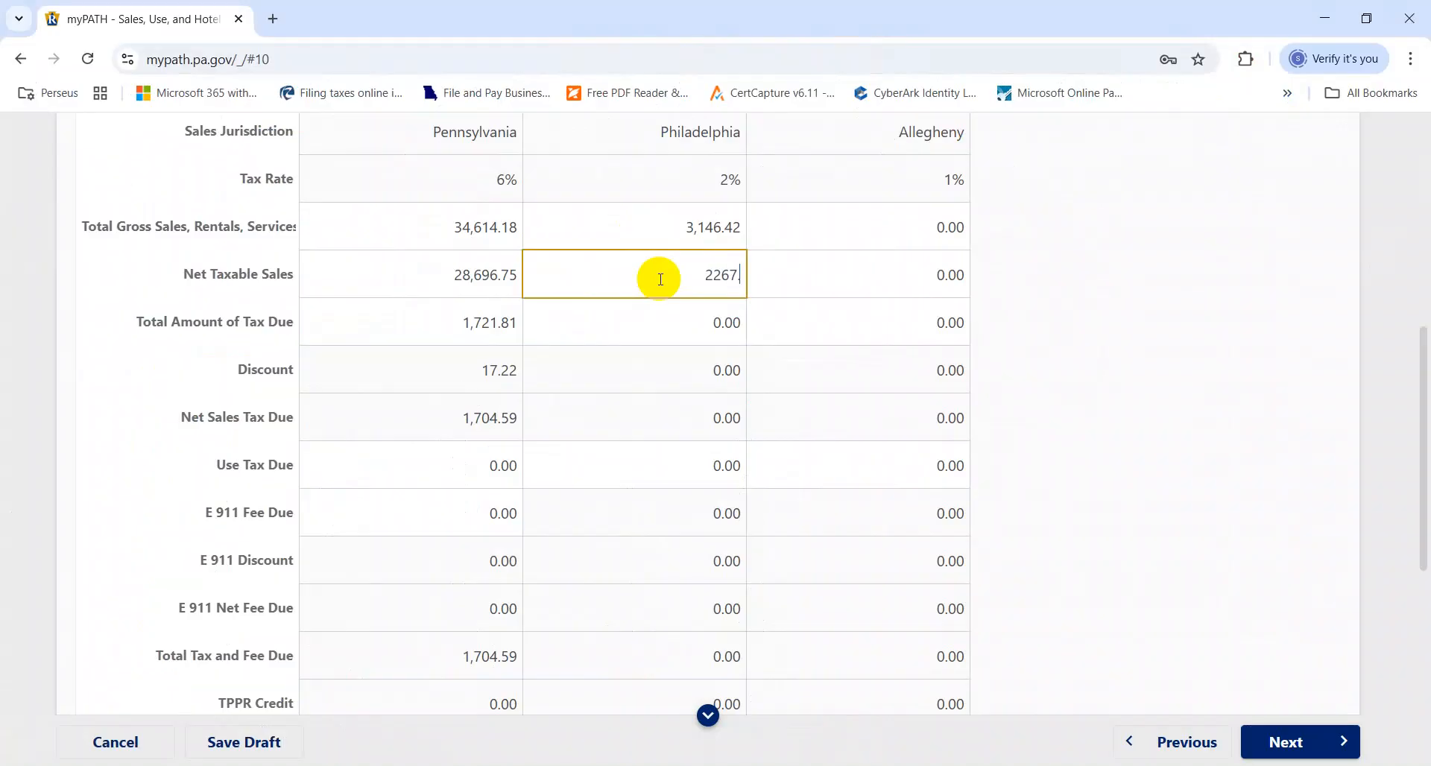
pyautogui.press('Tab')
pyautogui.click(840, 226)
pyautogui.hotkey('alt', 'Tab')
pyautogui.press('Up')
pyautogui.press('Up')
pyautogui.press('Up')
pyautogui.press('Up')
pyautogui.press('Up')
pyautogui.press('Up')
pyautogui.press('Up')
pyautogui.press('Left')
pyautogui.press('Up')
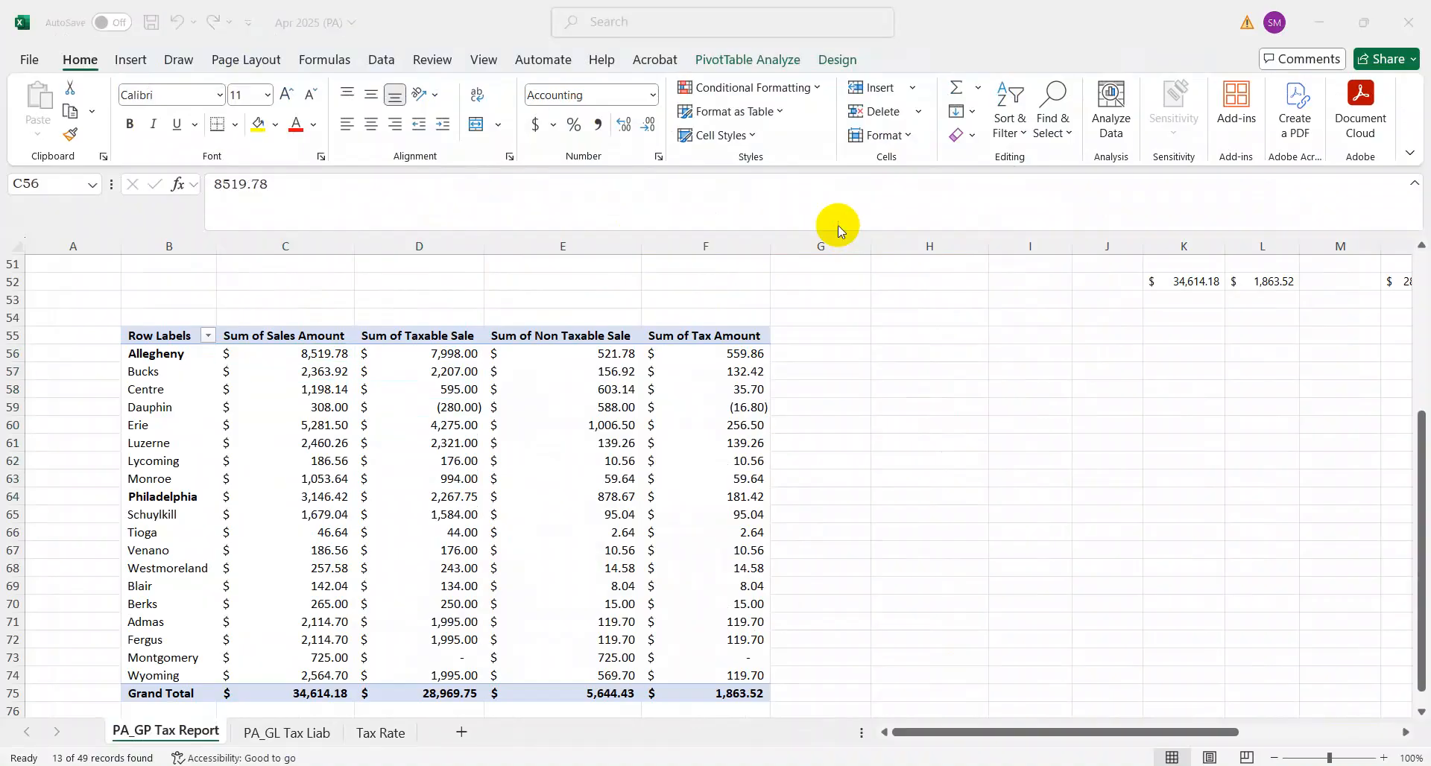
pyautogui.hotkey('alt', 'Tab')
pyautogui.write('8,519.78')
pyautogui.press('Tab')
# Step: Set Allegheny's Net Taxable Sales on the myPATH return to 7,998.00, taken from the Allegheny row of the Excel PivotTable
pyautogui.hotkey('alt', 'Tab')
pyautogui.press('Right')
pyautogui.hotkey('alt', 'Tab')
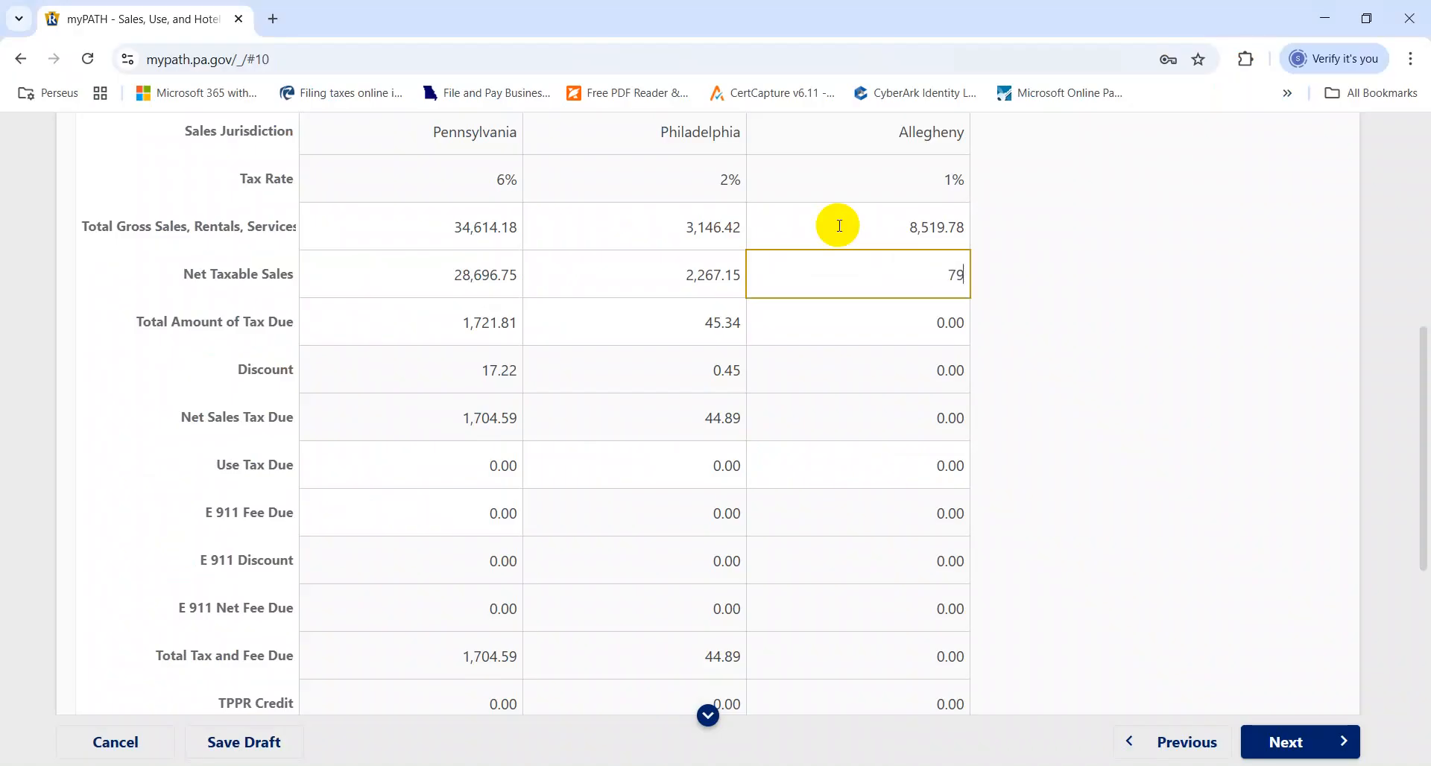
pyautogui.press('Tab')
# Step: Enter the return's Amount Due as -1828.66 in Excel cell L53, below the Tax Amount total
pyautogui.click(1411, 539)
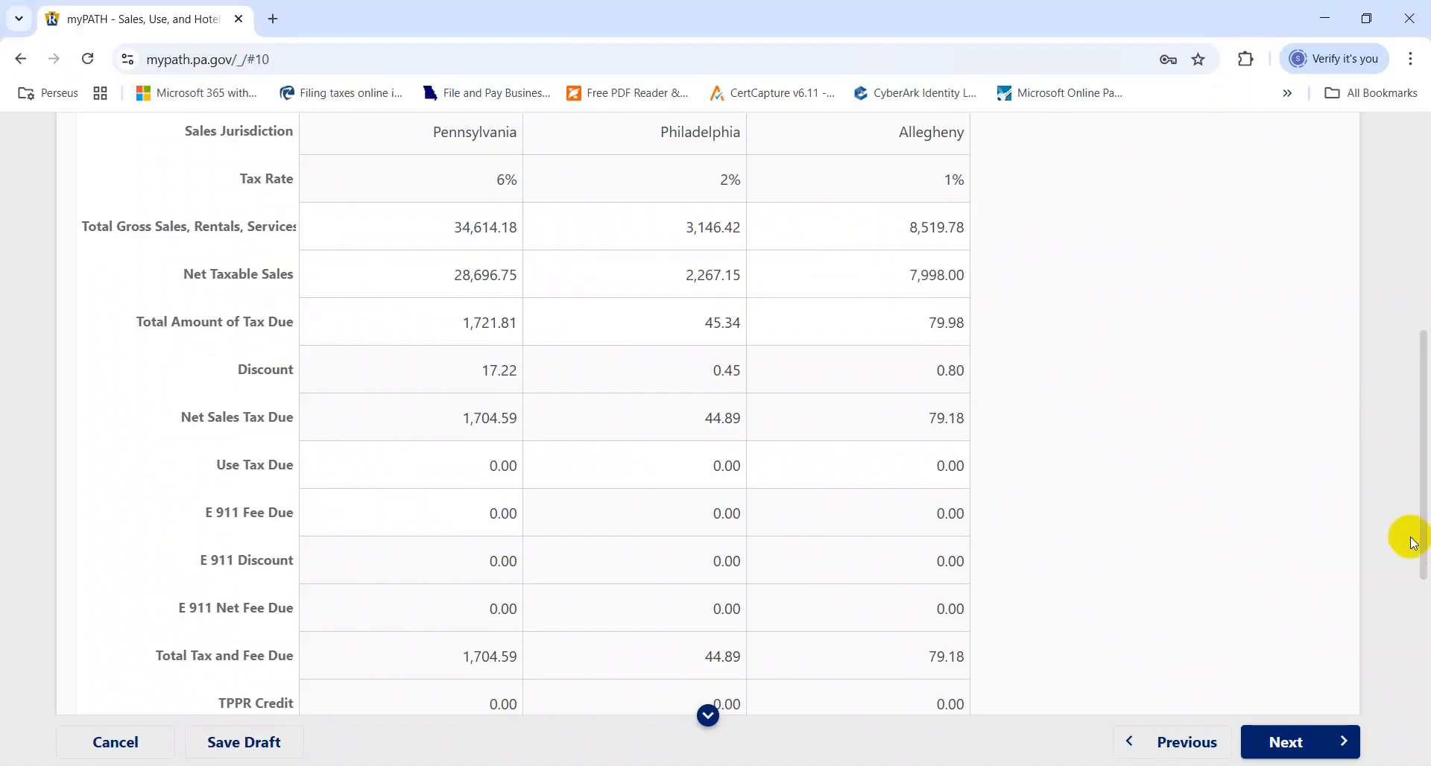
pyautogui.moveTo(1425, 540); pyautogui.dragTo(1422, 318)
pyautogui.moveTo(638, 290); pyautogui.dragTo(519, 285)
pyautogui.click(941, 300)
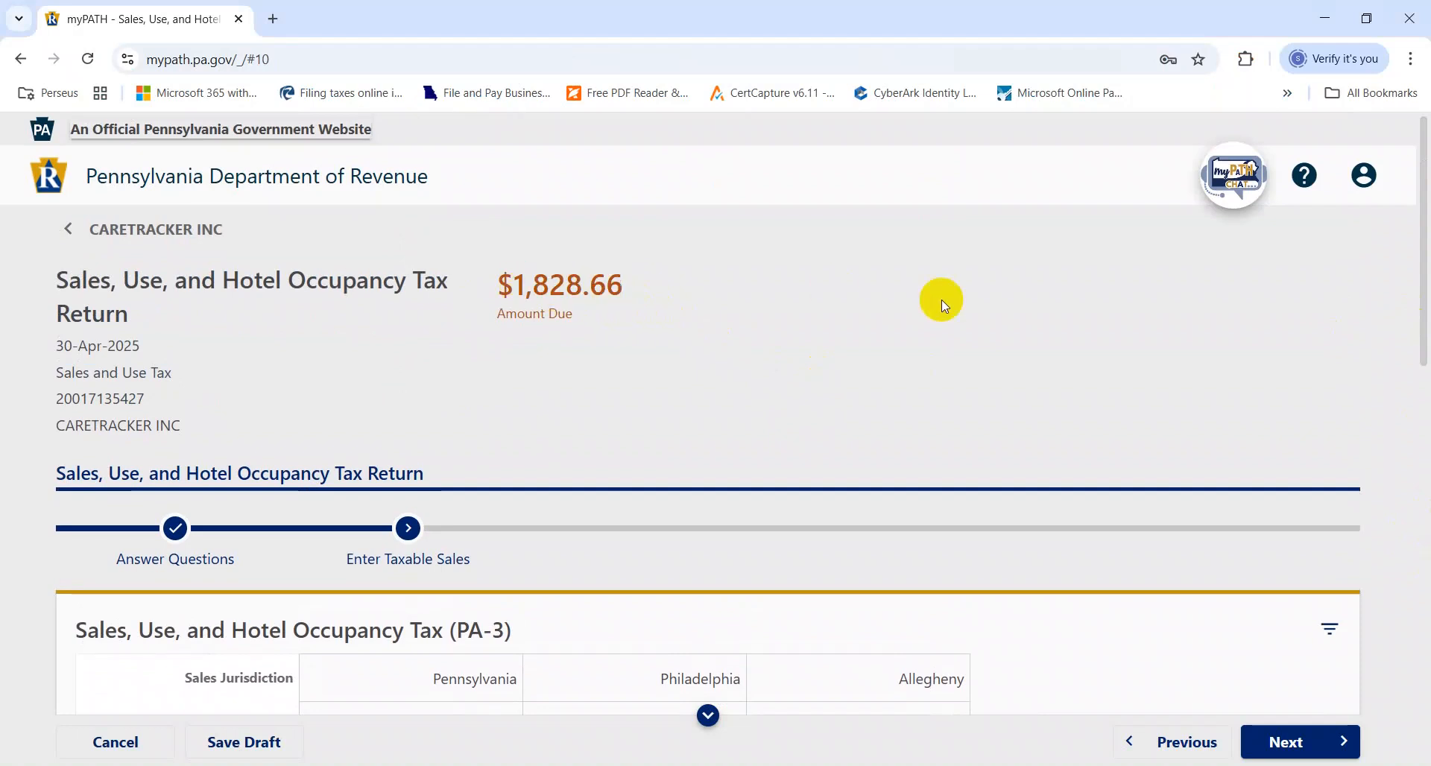
pyautogui.hotkey('alt', 'Tab')
pyautogui.press('Right')
pyautogui.press('Right')
pyautogui.press('Right')
pyautogui.press('Right')
pyautogui.press('Right')
pyautogui.press('Right')
pyautogui.press('Up')
pyautogui.press('Up')
pyautogui.press('Right')
pyautogui.press('Up')
pyautogui.press('Left')
pyautogui.write('-1828.66')
pyautogui.press('Return')
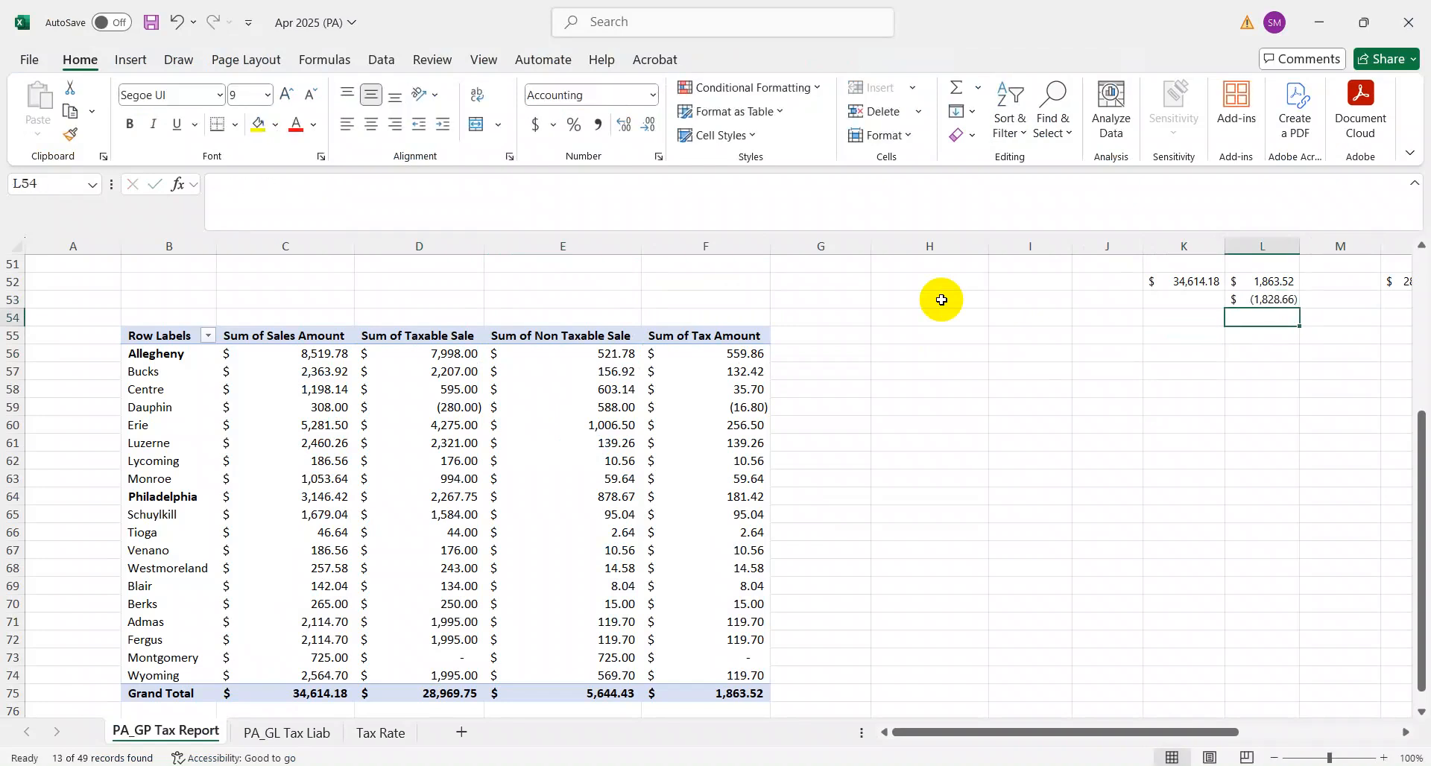
pyautogui.press('Up')
# Step: Check Pennsylvania's Discount on the myPATH return against the difference between the tax total and amount due in Excel cells L52:L53
pyautogui.hotkey('alt', 'Tab')
pyautogui.moveTo(1426, 351); pyautogui.dragTo(1422, 597)
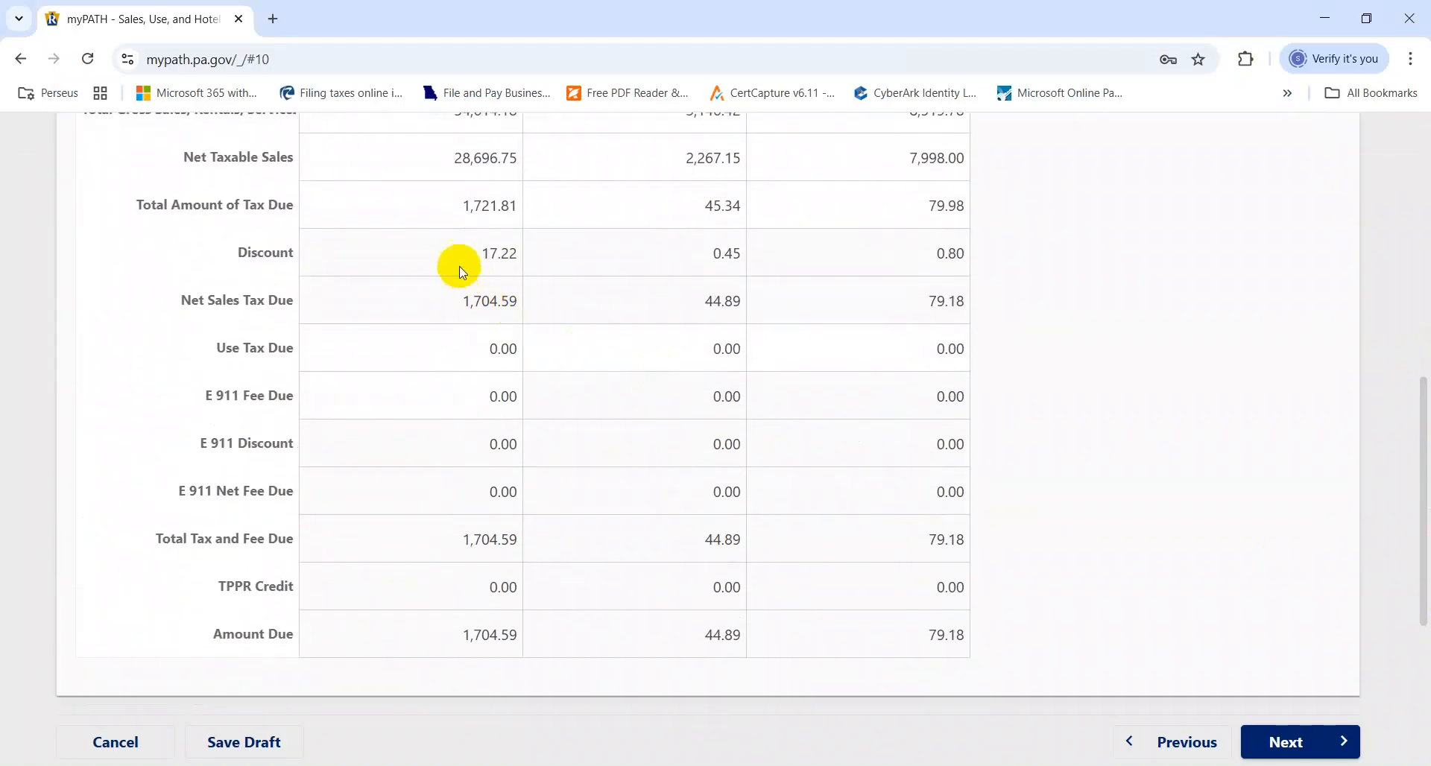
pyautogui.moveTo(459, 256); pyautogui.dragTo(543, 261)
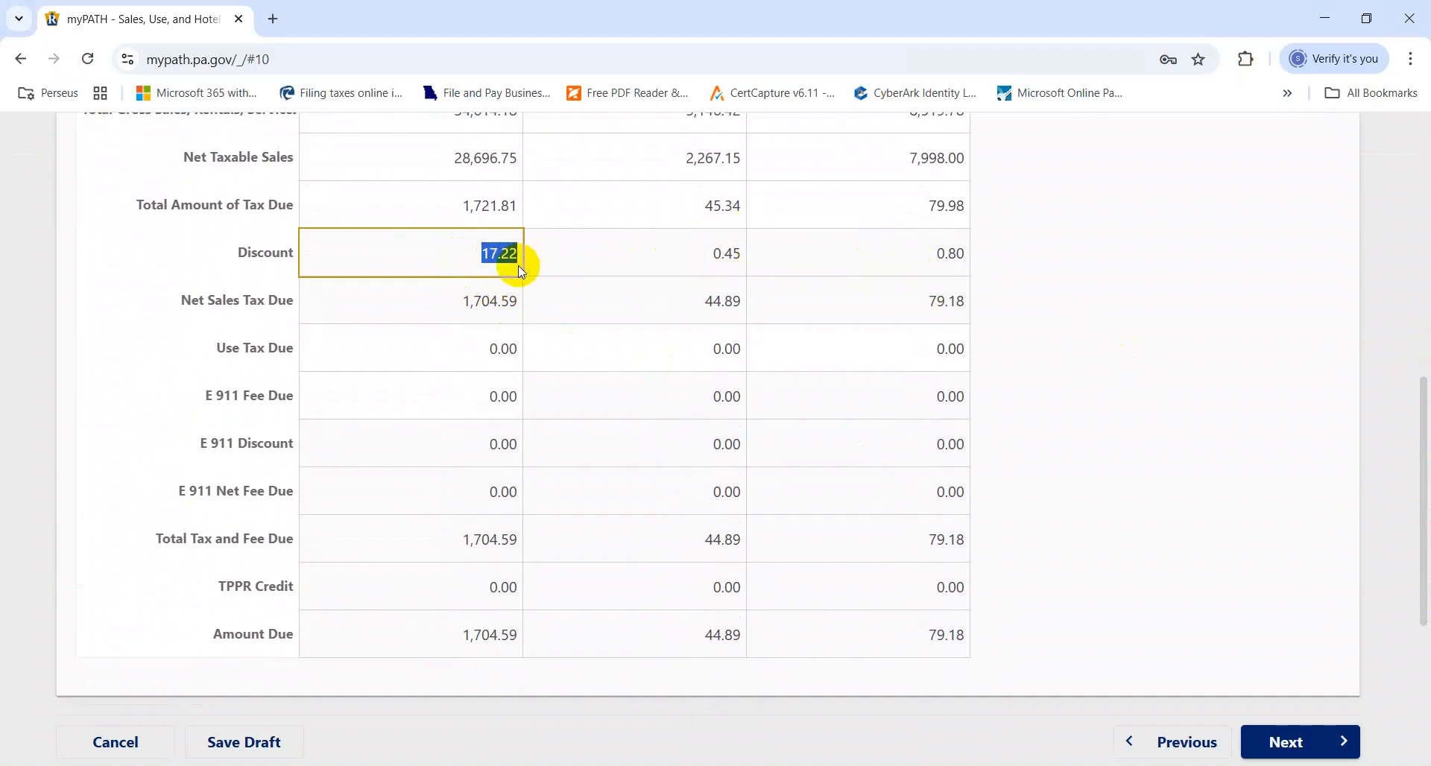
pyautogui.hotkey('alt', 'Tab')
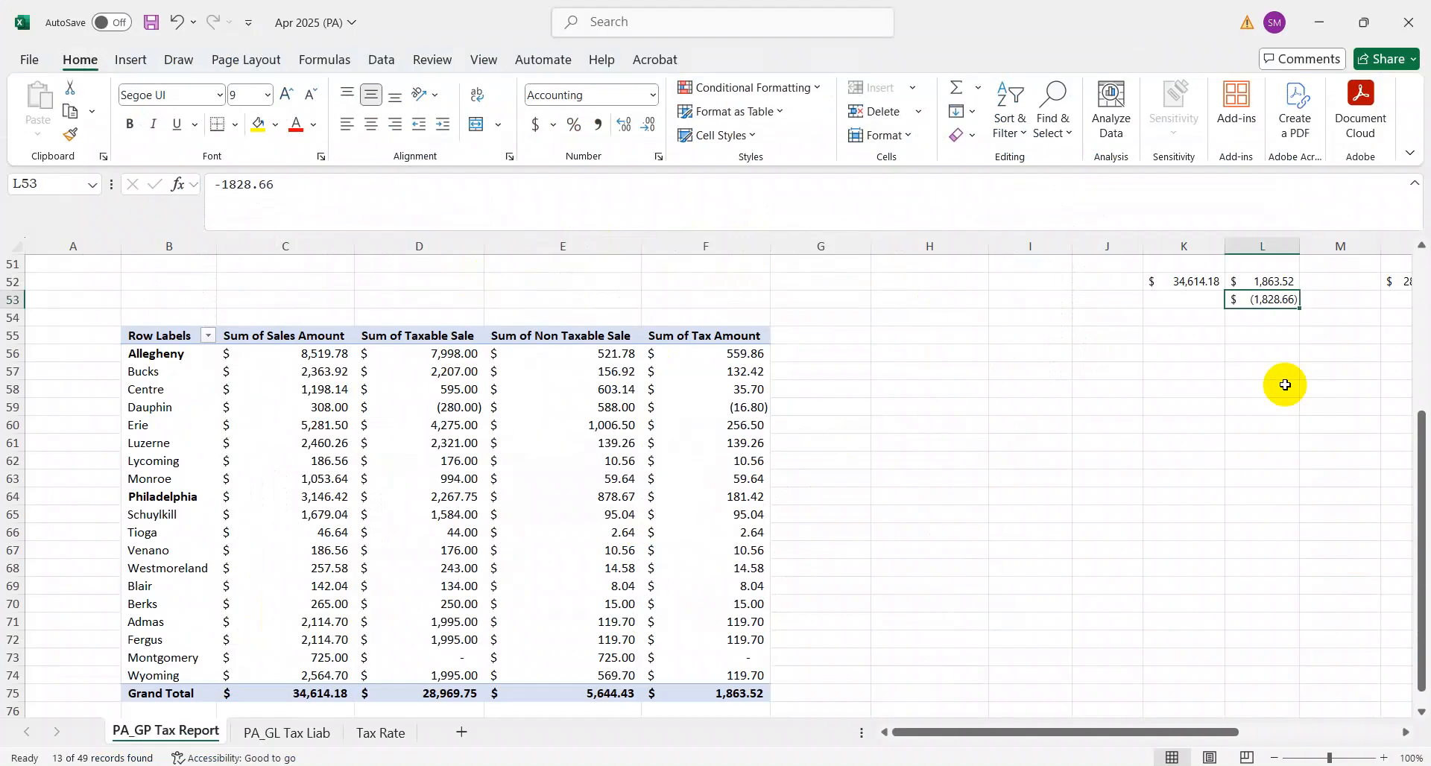
pyautogui.hotkey('shift', 'Up')
pyautogui.hotkey('alt', 'Tab')
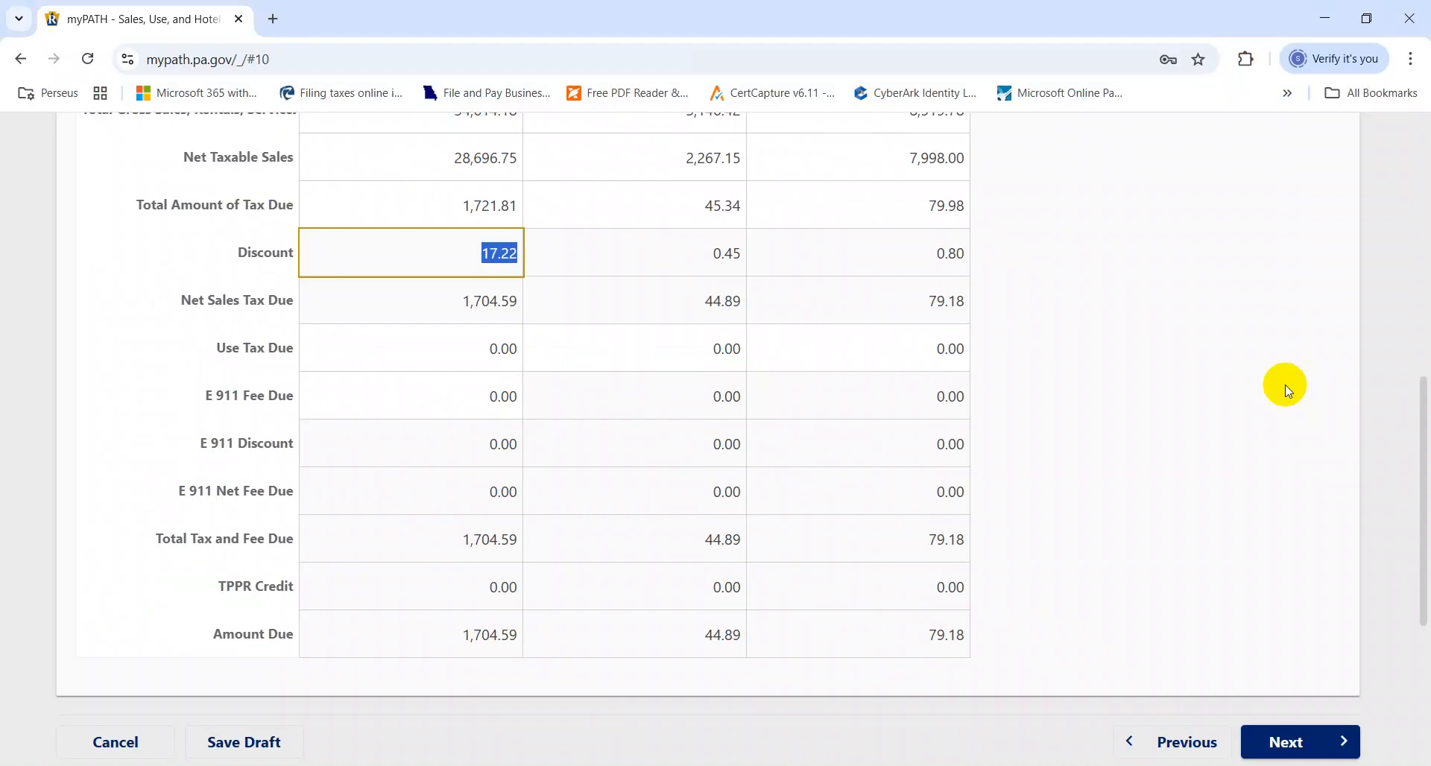
# Step: Continue the myPATH return from entering taxable sales to the Review Return stage
pyautogui.click(1396, 377)
pyautogui.moveTo(1425, 457); pyautogui.dragTo(1420, 619)
pyautogui.click(1271, 456)
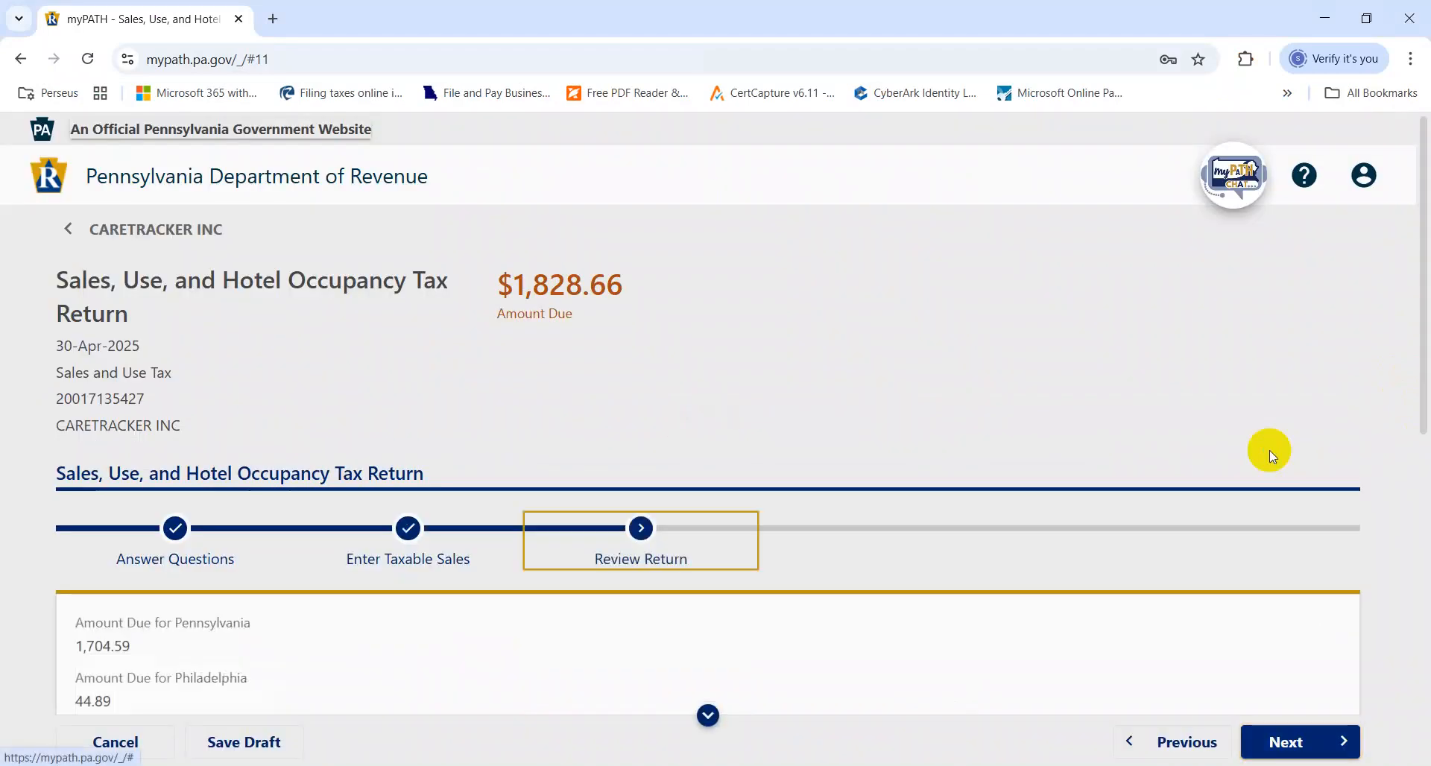
# Step: Switch to Excel and reset the sales table's filters so that records from all counties are shown
pyautogui.hotkey('alt', 'Tab')
pyautogui.hotkey('ctrl', 'Up')
pyautogui.hotkey('ctrl', 'Up')
pyautogui.hotkey('ctrl', 'Up')
pyautogui.hotkey('ctrl', 'Up')
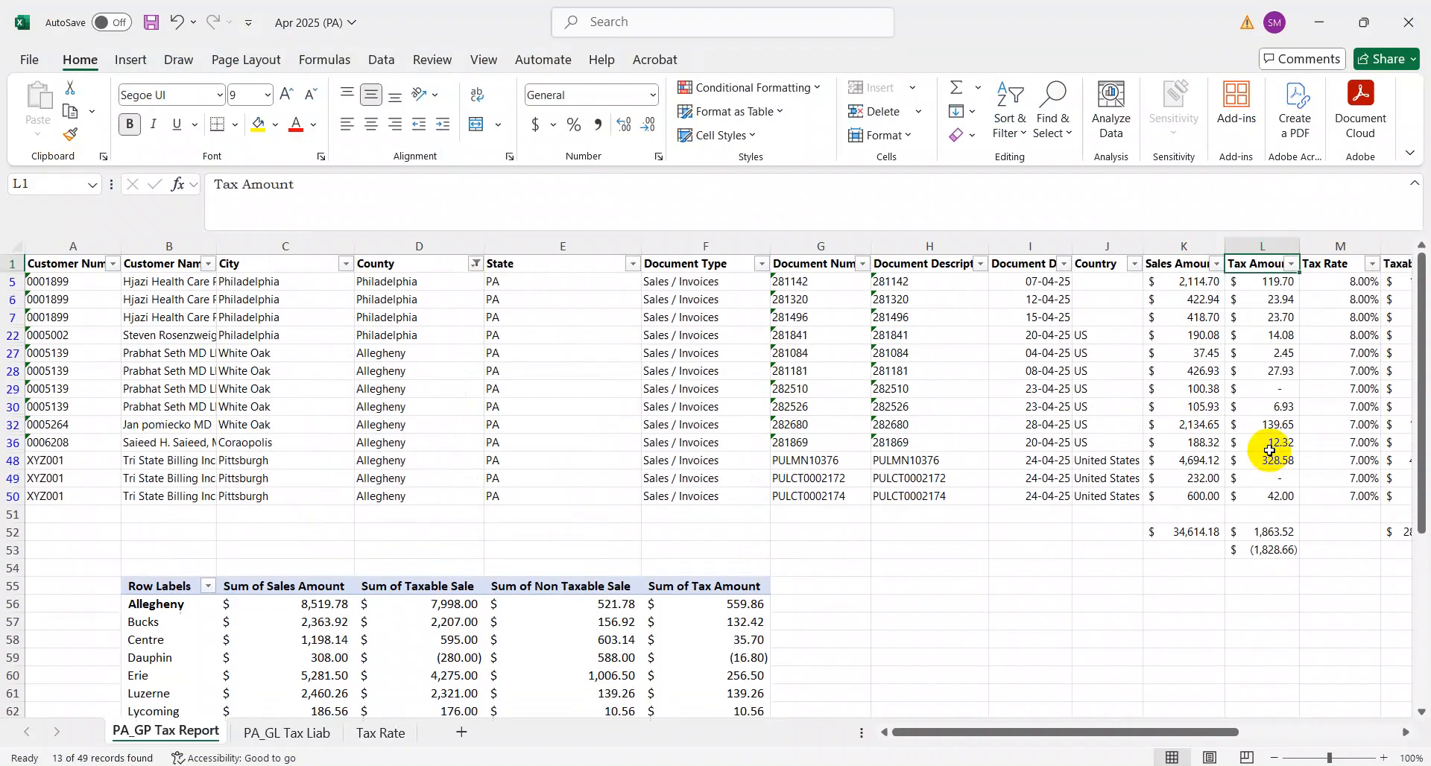
pyautogui.hotkey('ctrl', 'a')
pyautogui.hotkey('ctrl', 'shift', 'l')
pyautogui.hotkey('ctrl', 'shift', 'l')
pyautogui.hotkey('ctrl', 'Up')
# Step: Filter the Tax Amount column to exclude the records with zero tax
pyautogui.hotkey('alt', 'Down')
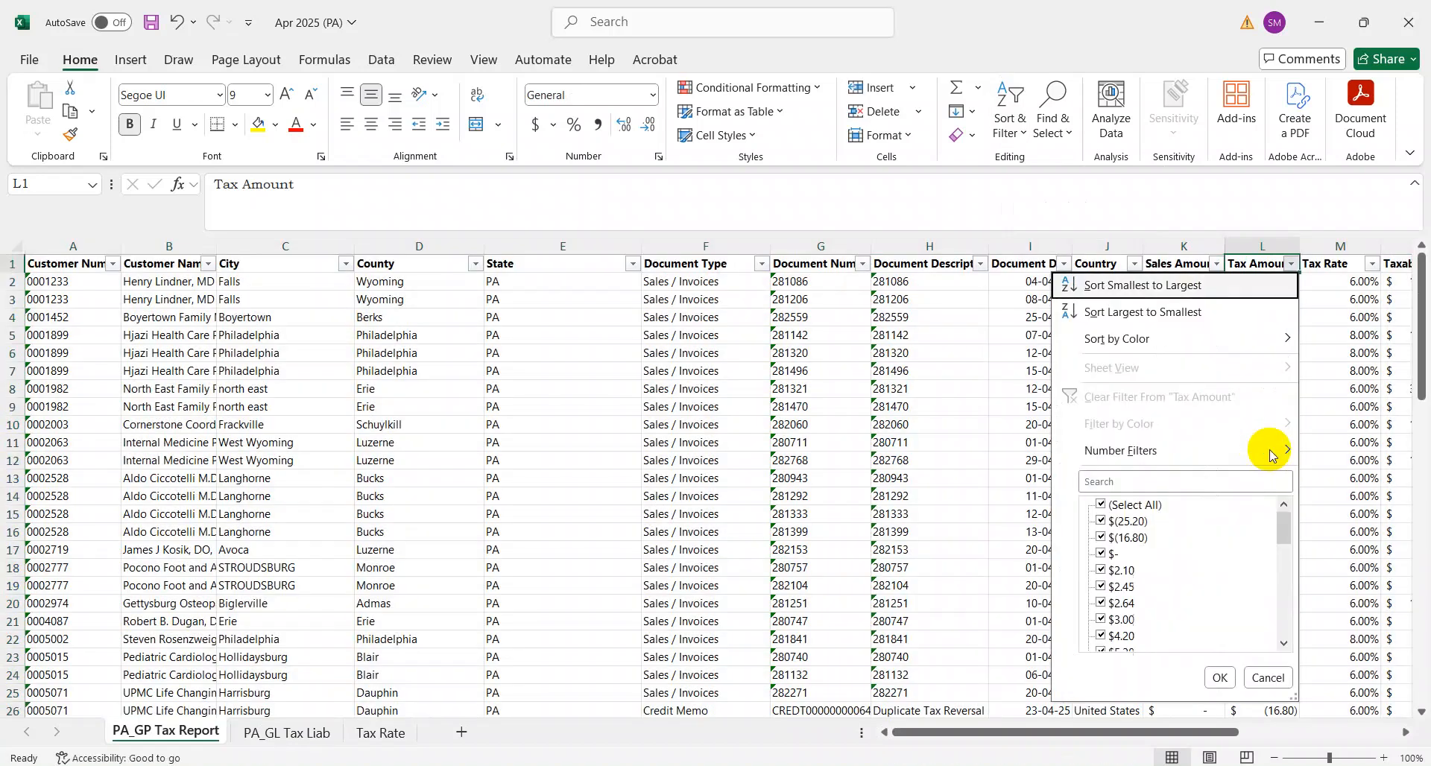
pyautogui.press('Down')
pyautogui.press('Down')
pyautogui.press('Down')
pyautogui.press('Down')
pyautogui.press('Down')
pyautogui.press('Down')
pyautogui.press('Down')
pyautogui.press('Return')
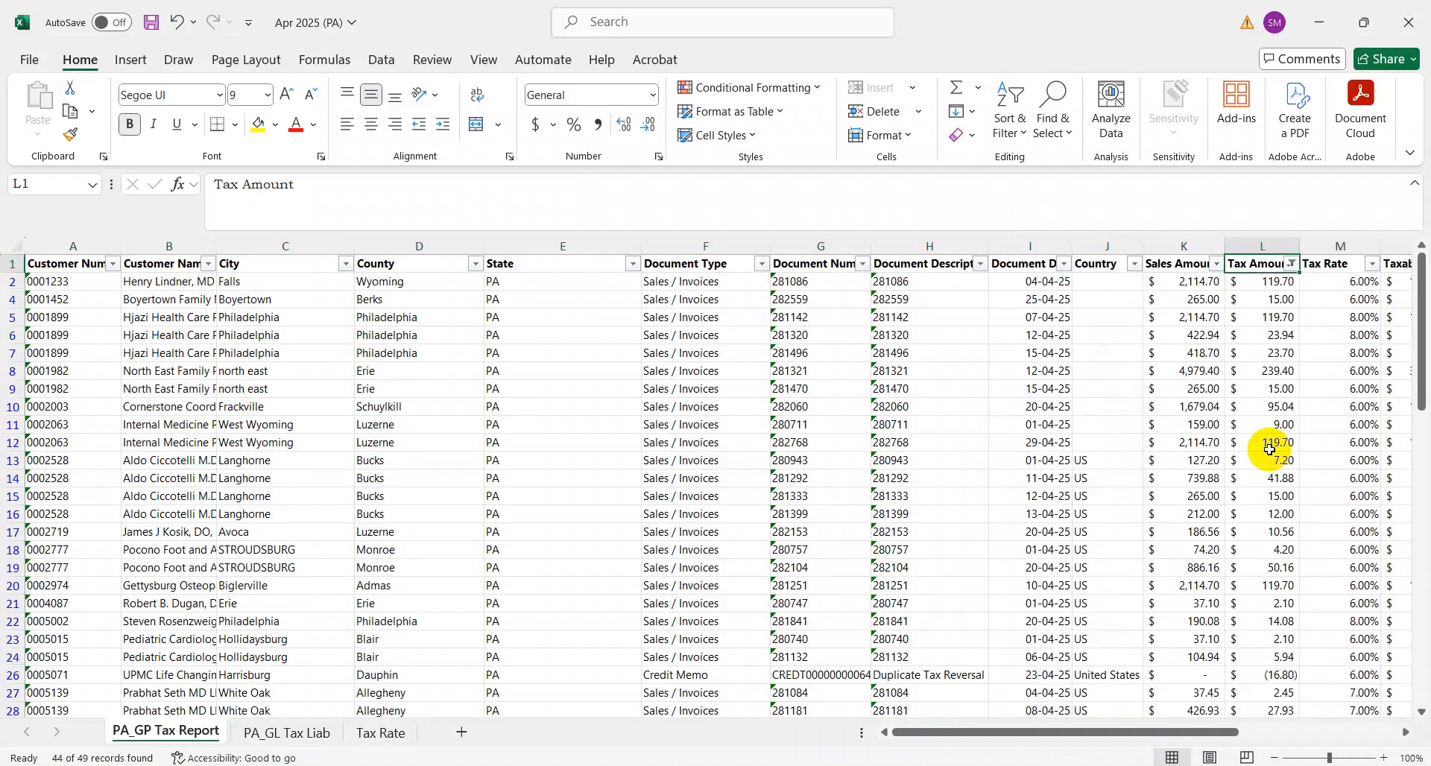
# Step: Examine the tax rates listed in the Tax Rate column's filter
pyautogui.hotkey('alt', 'Down')
pyautogui.press('Escape')
pyautogui.press('Right')
pyautogui.hotkey('alt', 'Down')
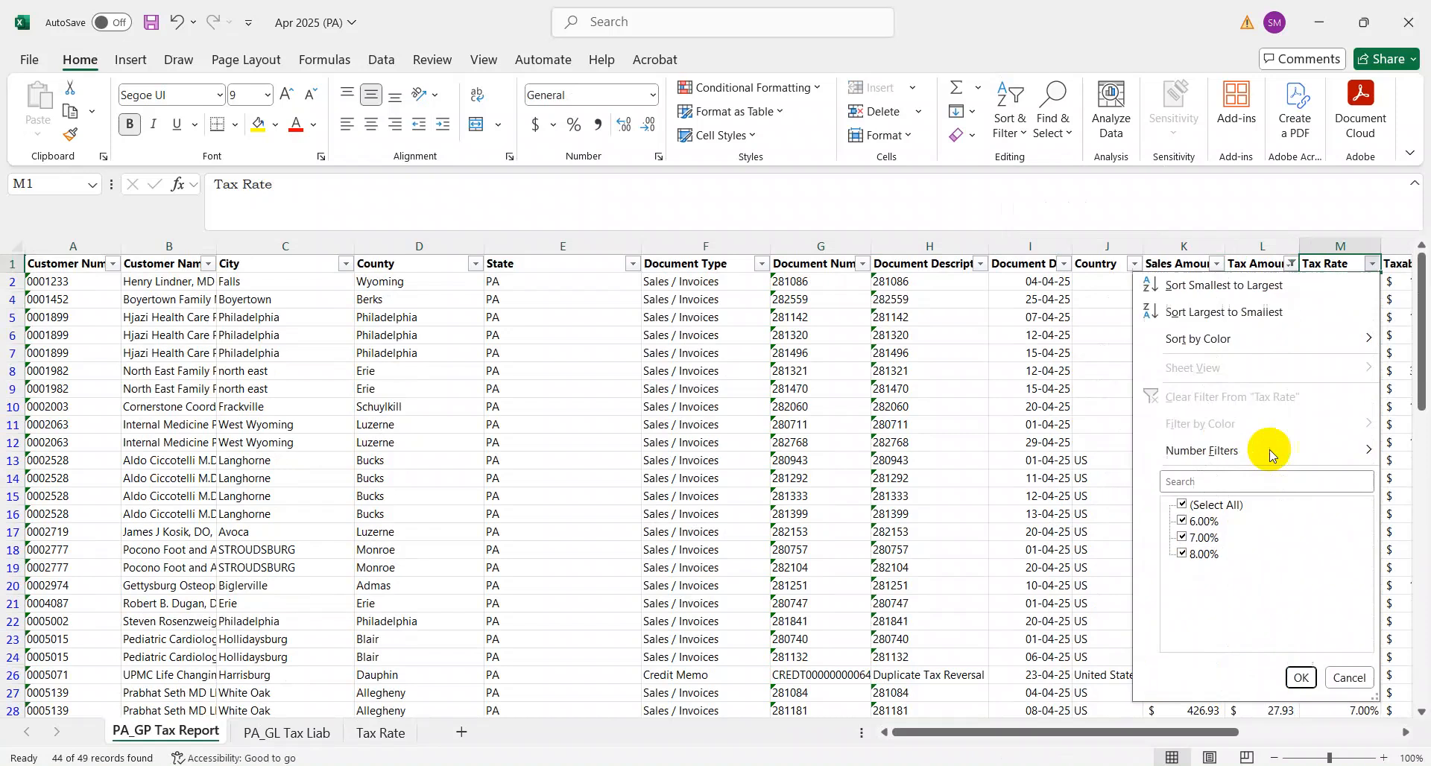
pyautogui.press('Escape')
pyautogui.press('Right')
pyautogui.press('Left')
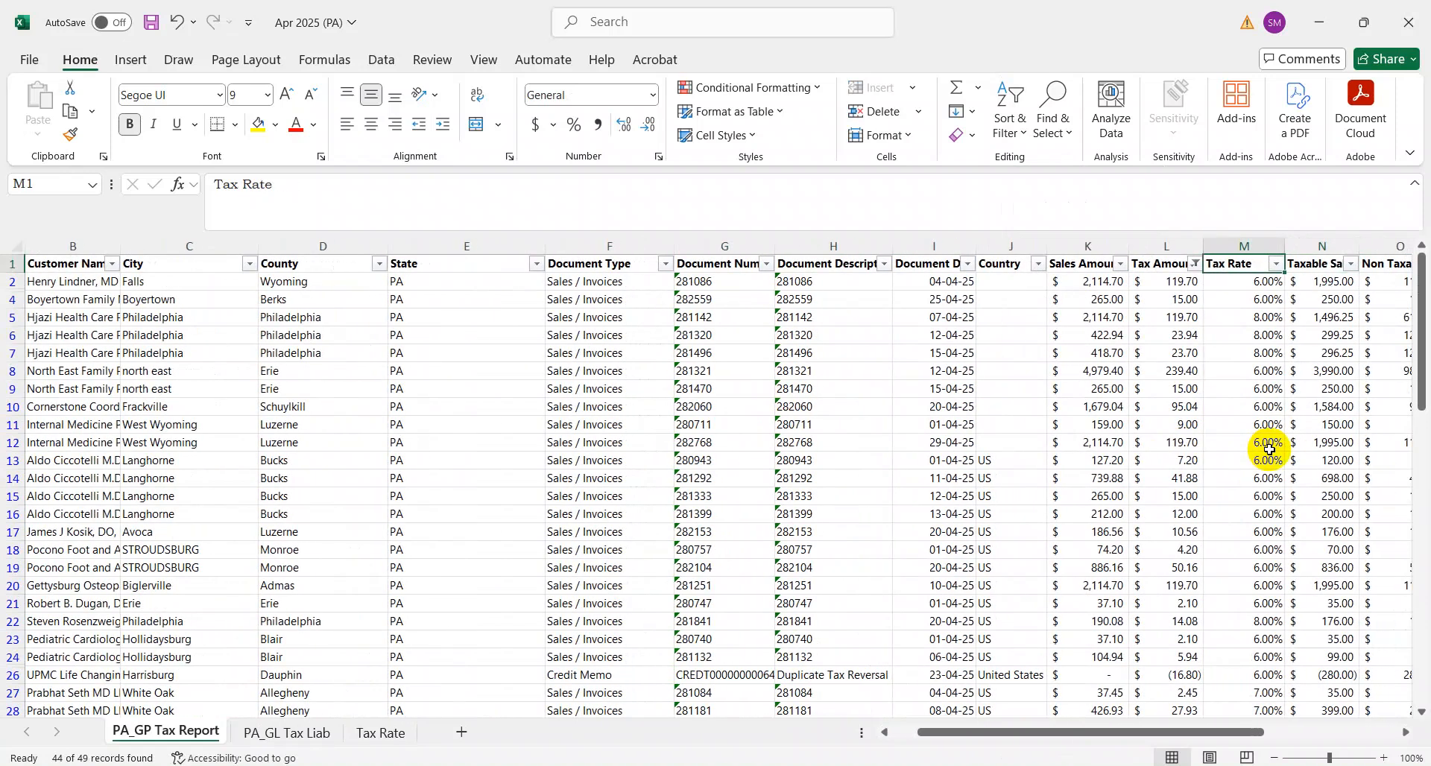
pyautogui.press('Right')
pyautogui.hotkey('alt', 'Down')
pyautogui.press('Down')
pyautogui.press('Down')
pyautogui.press('Down')
pyautogui.press('Down')
pyautogui.press('Down')
pyautogui.press('Down')
pyautogui.press('Down')
pyautogui.press('Down')
pyautogui.press('Down')
pyautogui.press('Down')
pyautogui.press('Up')
pyautogui.press('Up')
pyautogui.press('space')
pyautogui.press('Down')
pyautogui.press('Down')
pyautogui.press('Down')
pyautogui.press('Down')
pyautogui.press('Down')
pyautogui.press('Down')
pyautogui.press('Down')
pyautogui.press('Down')
pyautogui.press('Down')
pyautogui.press('Down')
pyautogui.press('Down')
pyautogui.press('Down')
pyautogui.press('Down')
pyautogui.press('Down')
pyautogui.press('Down')
pyautogui.press('Down')
pyautogui.press('Down')
pyautogui.press('Down')
pyautogui.press('Down')
pyautogui.press('Down')
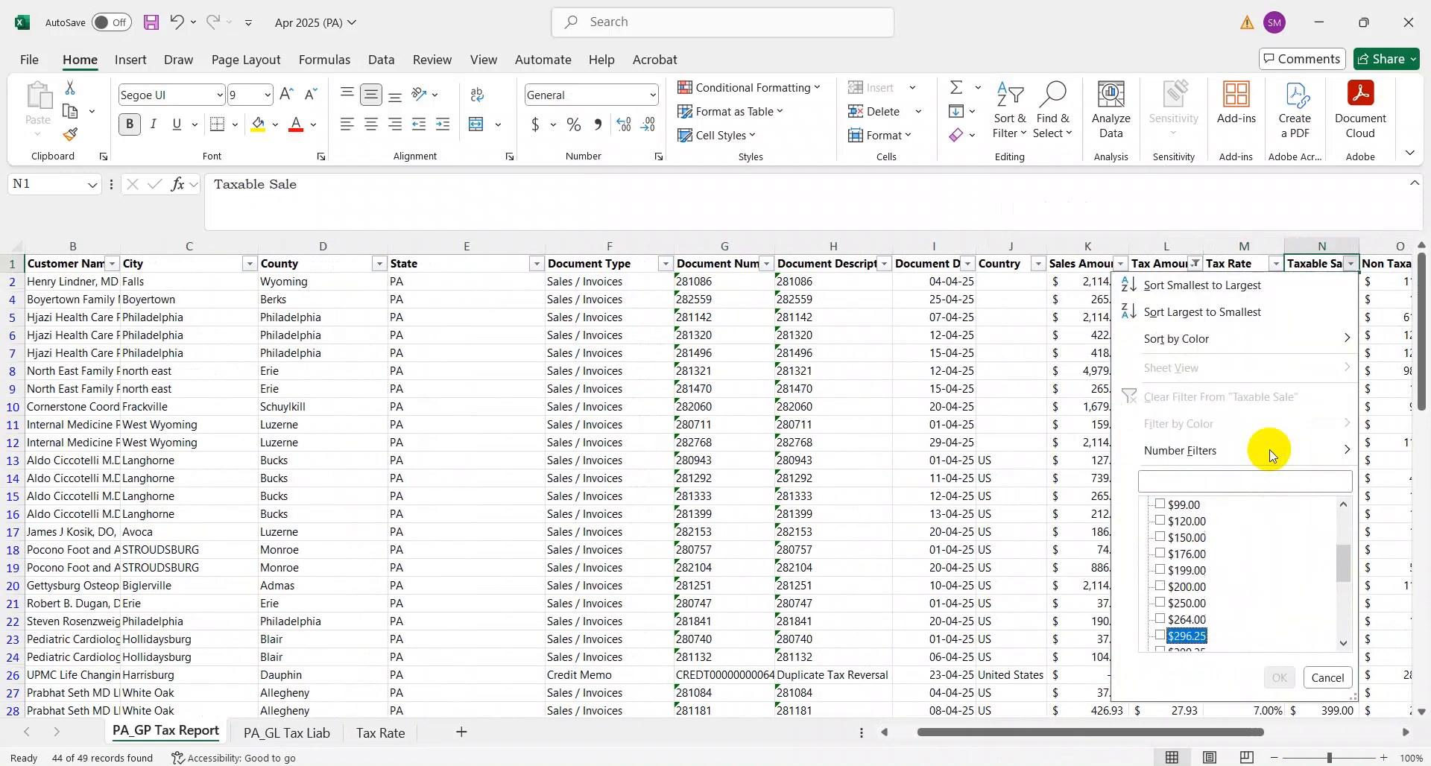
pyautogui.press('Escape')
# Step: Go back to the Tax Amount total below the filtered sales records
pyautogui.hotkey('ctrl', 'Left')
pyautogui.hotkey('ctrl', 'Down')
pyautogui.hotkey('ctrl', 'Down')
pyautogui.hotkey('ctrl', 'Up')
pyautogui.press('Right')
pyautogui.press('Right')
pyautogui.press('Right')
pyautogui.press('Right')
pyautogui.press('Right')
pyautogui.press('Right')
pyautogui.press('Right')
pyautogui.press('Right')
pyautogui.press('Right')
pyautogui.press('Down')
pyautogui.press('Down')
pyautogui.press('Right')
pyautogui.press('Right')
# Step: Switch to myPATH, check the amounts due on the return review, and continue to the Make Payment stage
pyautogui.hotkey('alt', 'Tab')
pyautogui.scroll(-10, 1269, 450)
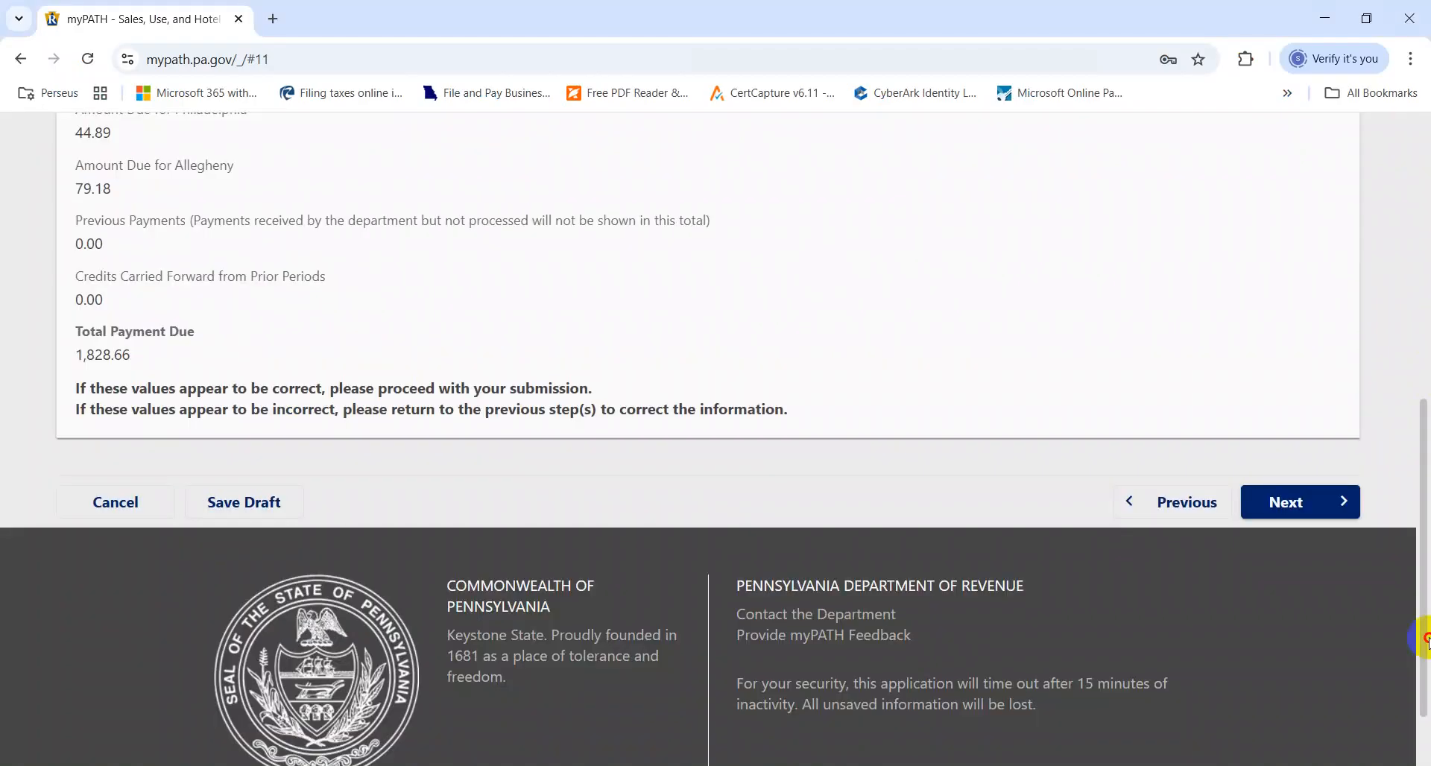
pyautogui.click(1287, 516)
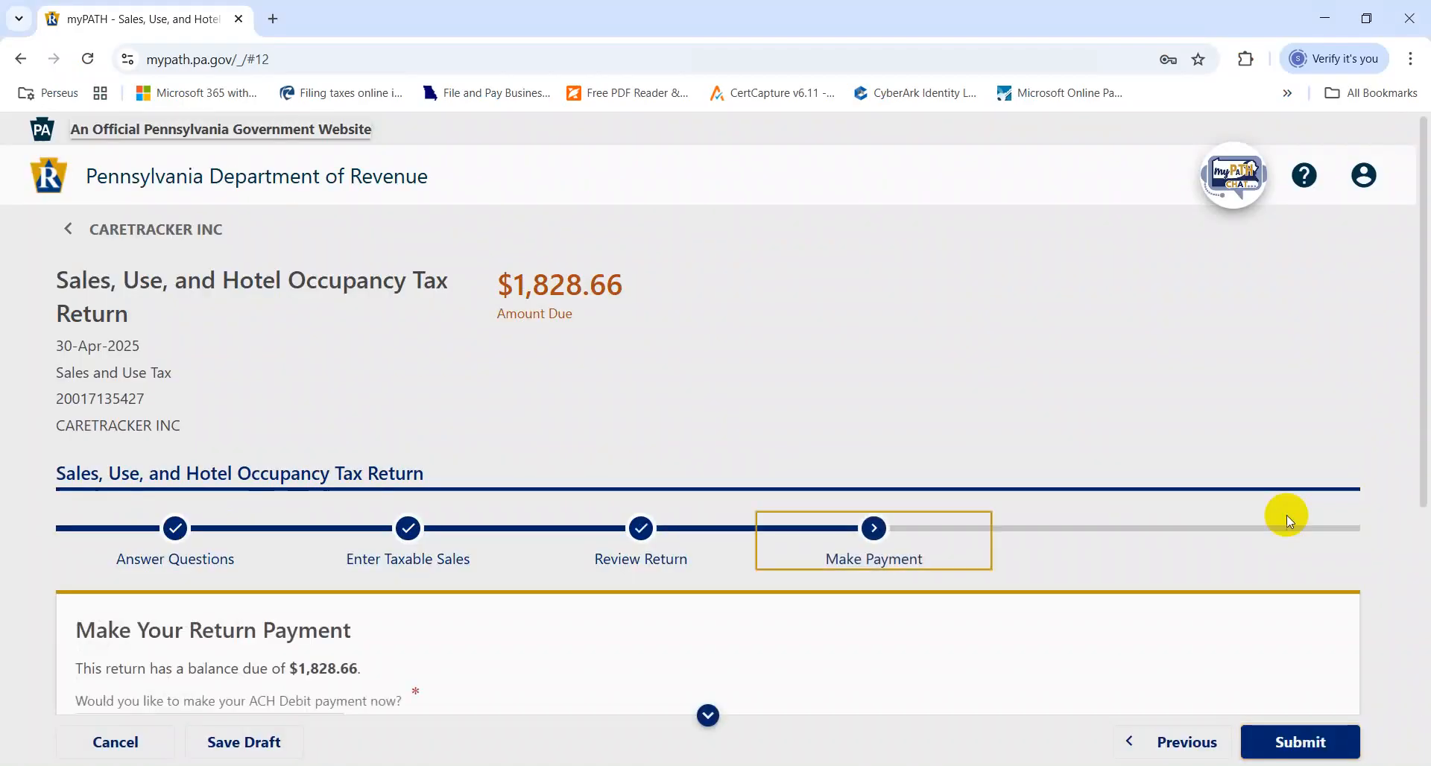
pyautogui.moveTo(1426, 374); pyautogui.dragTo(1425, 519)
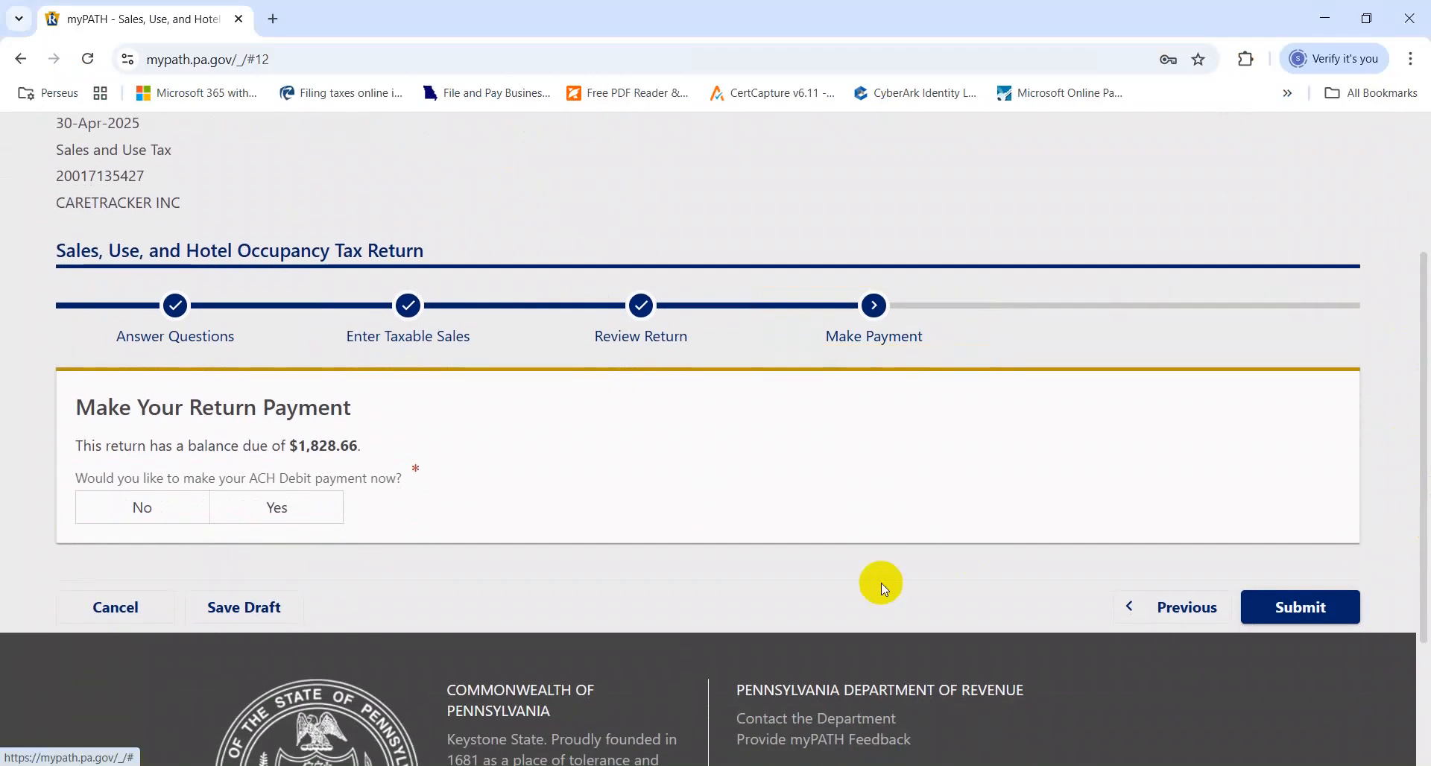
# Step: Check the difference between the tax total and the entered amount due in Excel cells L52:L53
pyautogui.hotkey('alt', 'Tab')
pyautogui.press('Down')
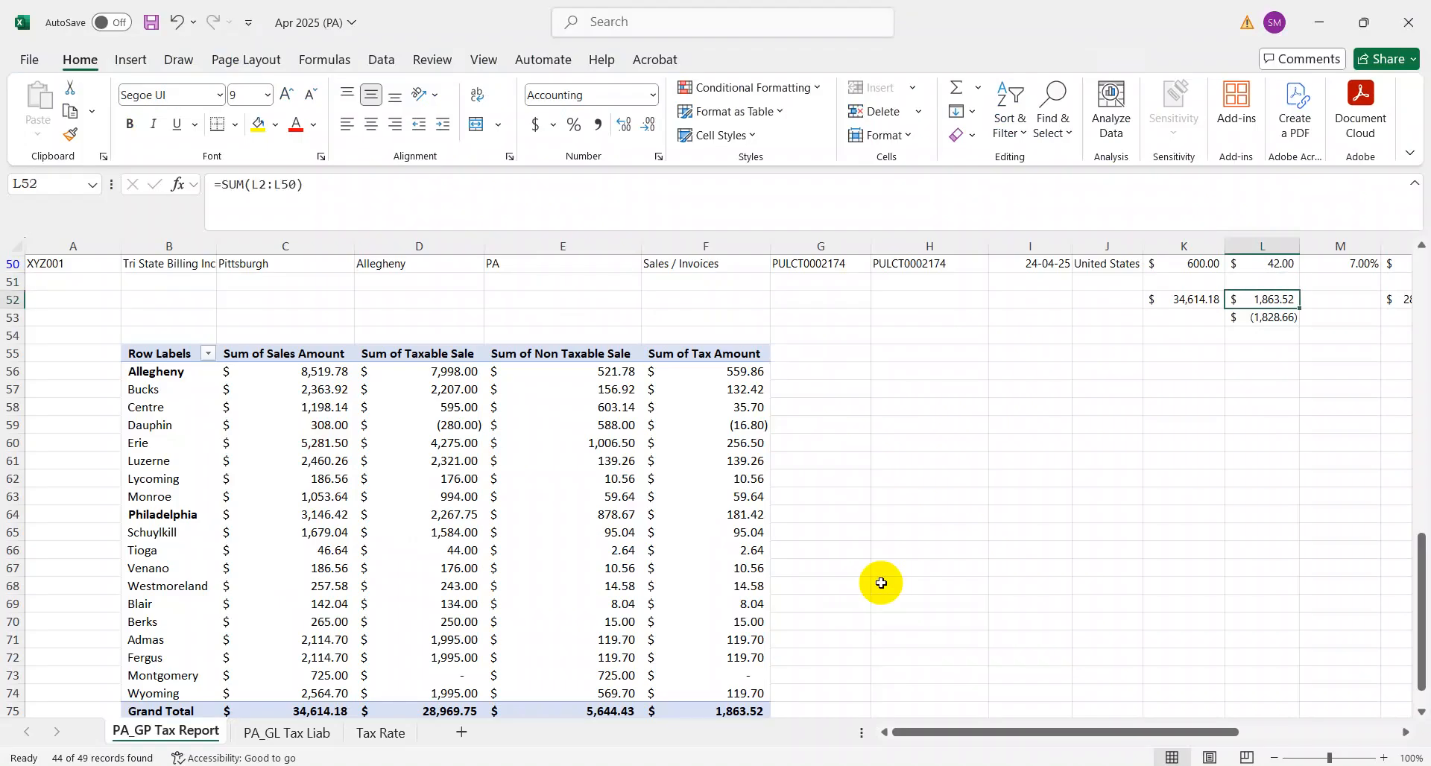
pyautogui.hotkey('shift', 'Down')
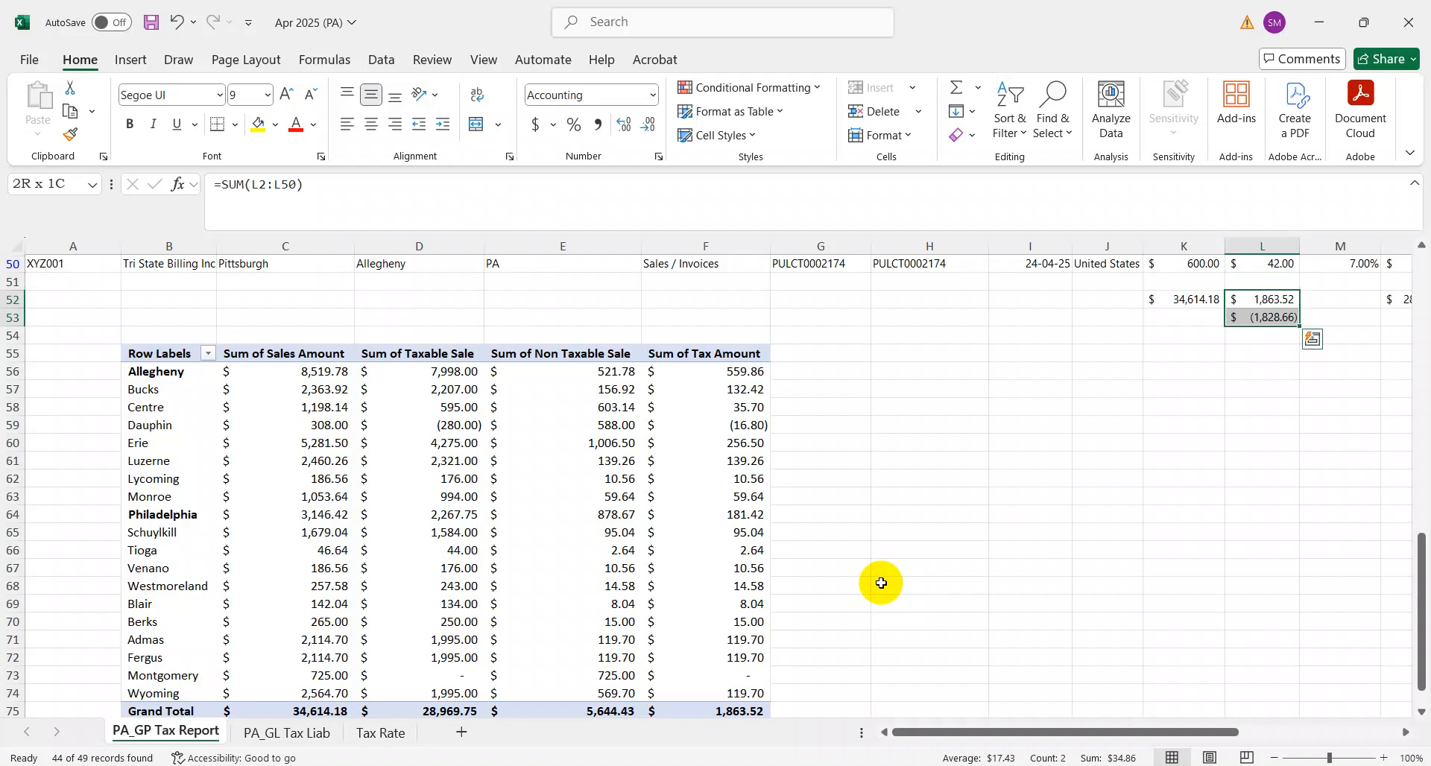
pyautogui.press('Up')
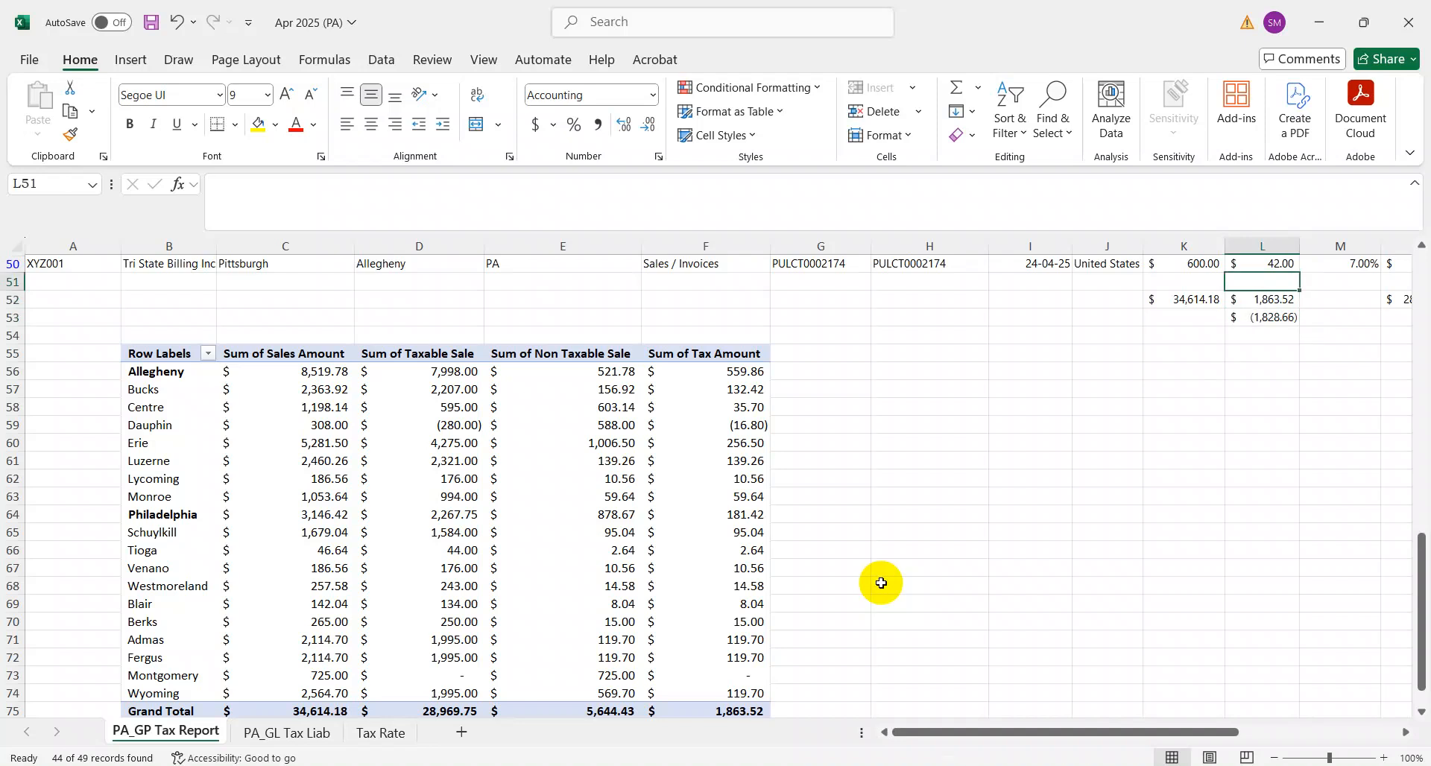
pyautogui.hotkey('alt', 'Tab')
pyautogui.hotkey('alt', 'shift', 'Tab')
pyautogui.press('Left')
pyautogui.press('Left')
pyautogui.press('Left')
pyautogui.press('Left')
pyautogui.press('Left')
pyautogui.press('Left')
pyautogui.press('Left')
pyautogui.press('Left')
pyautogui.press('Left')
pyautogui.press('Left')
pyautogui.press('Left')
pyautogui.press('Down')
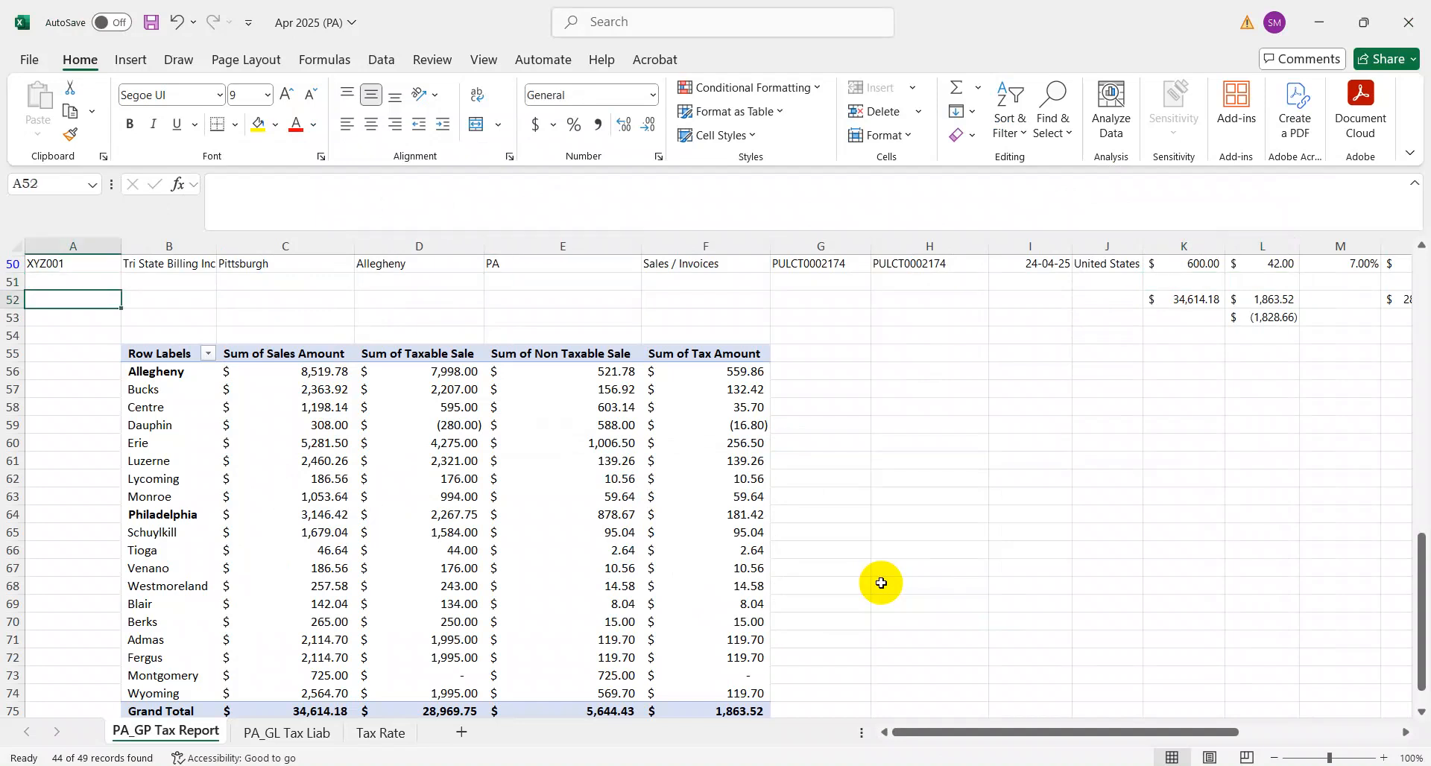